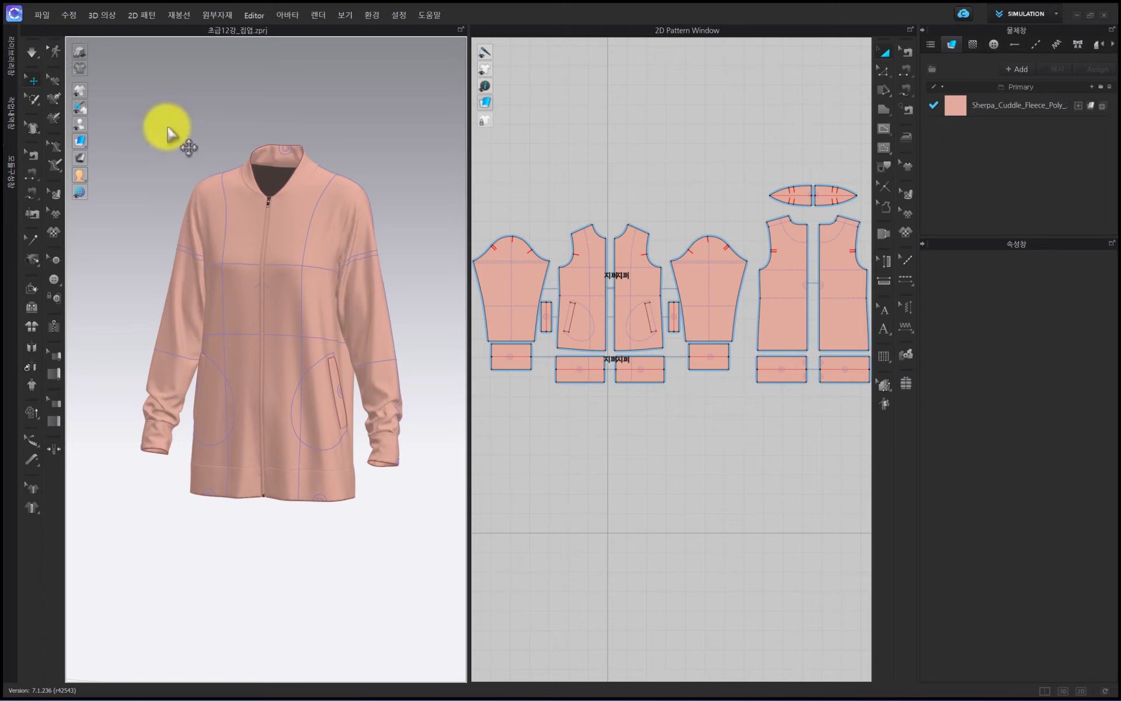
- Hide the blue internal lines and base lines drawn on the jacket in the 3D window
scroll(168, 129, up, 1)
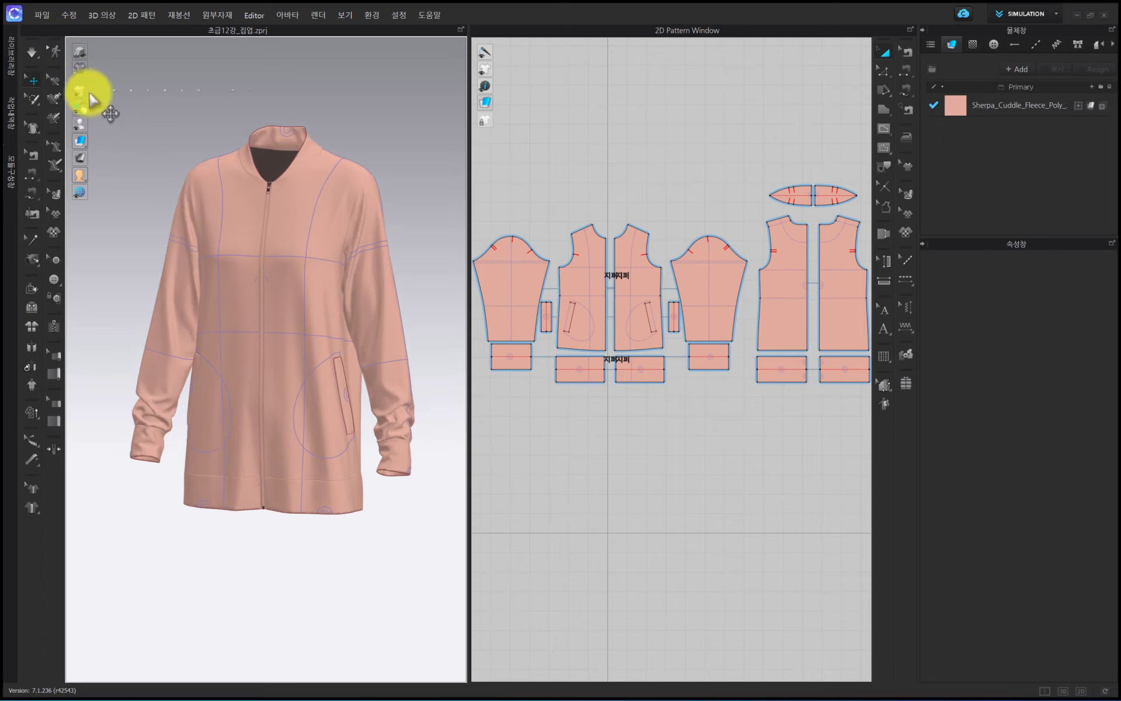
mouse_move(82, 90)
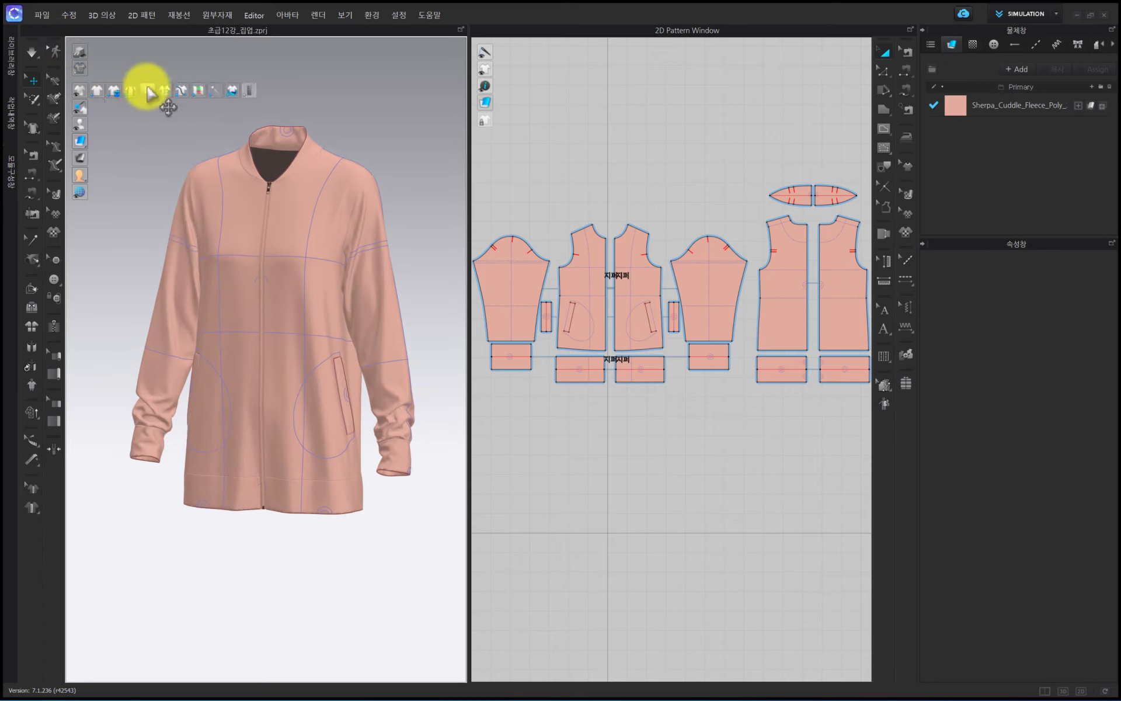
click(163, 89)
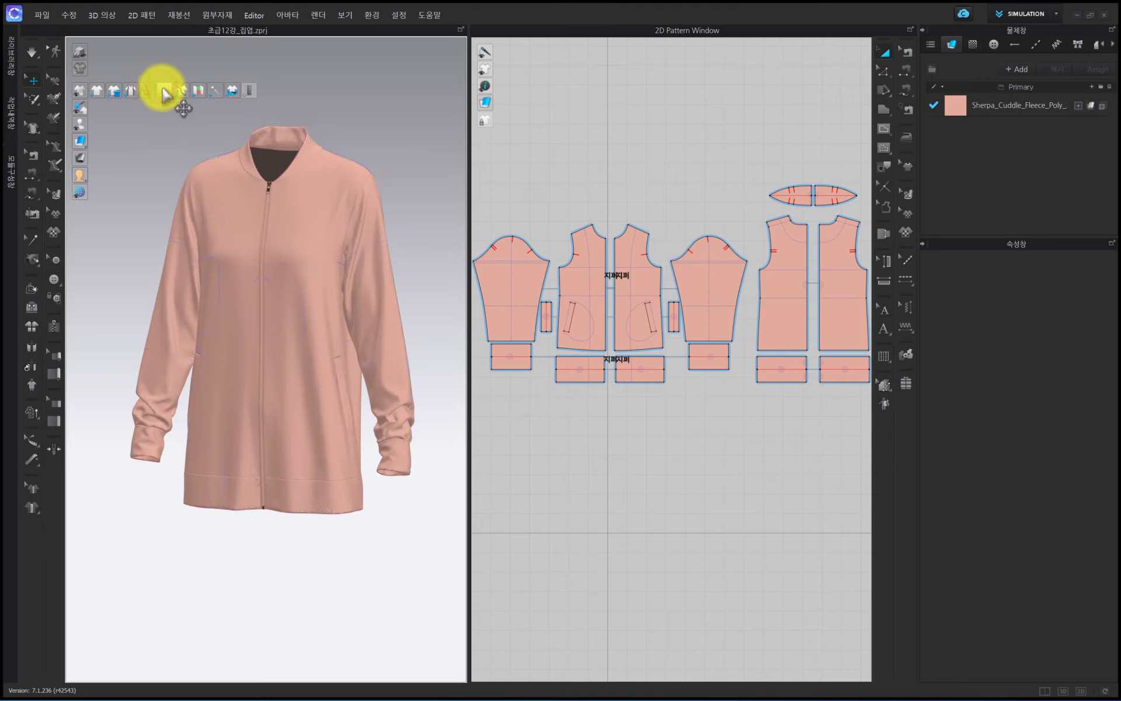
mouse_move(85, 140)
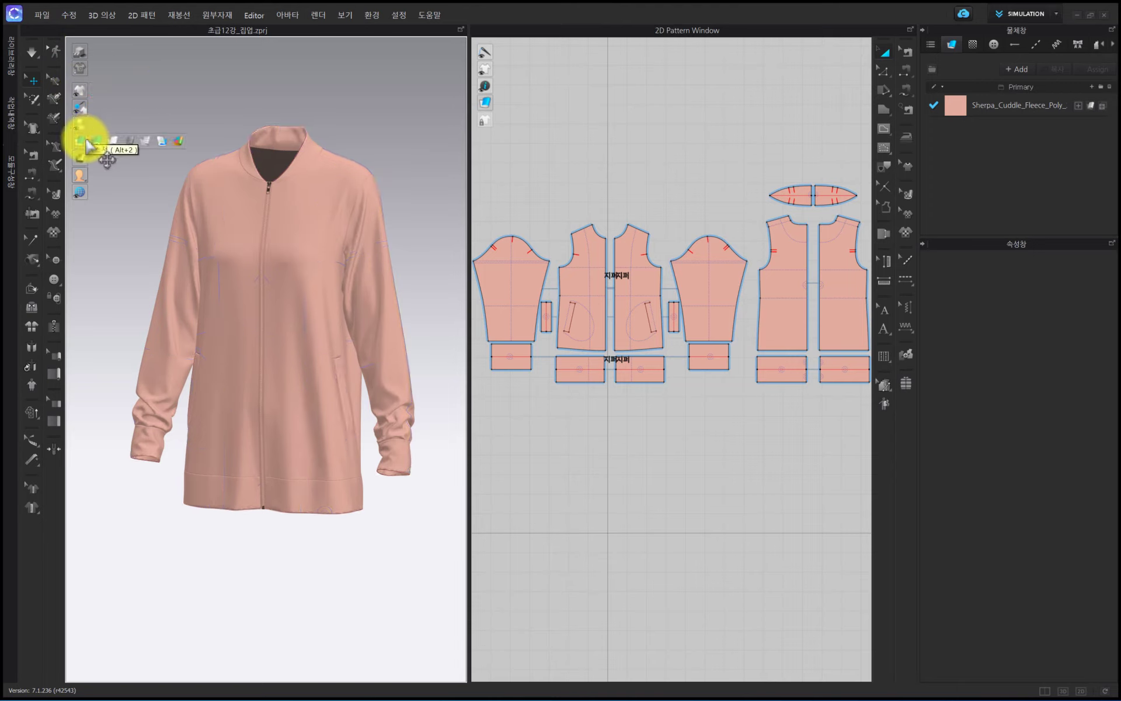
click(262, 157)
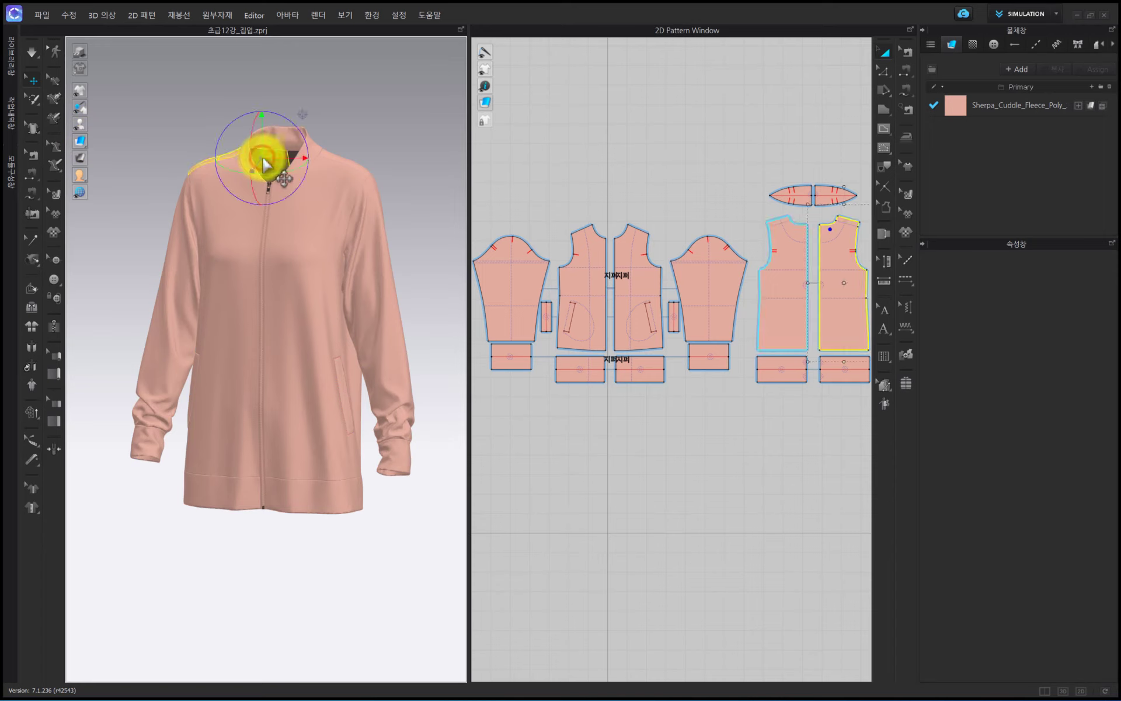
click(331, 133)
- Switch the 3D garment's surface display to the thick textured style and show the jacket from the front
mouse_move(82, 141)
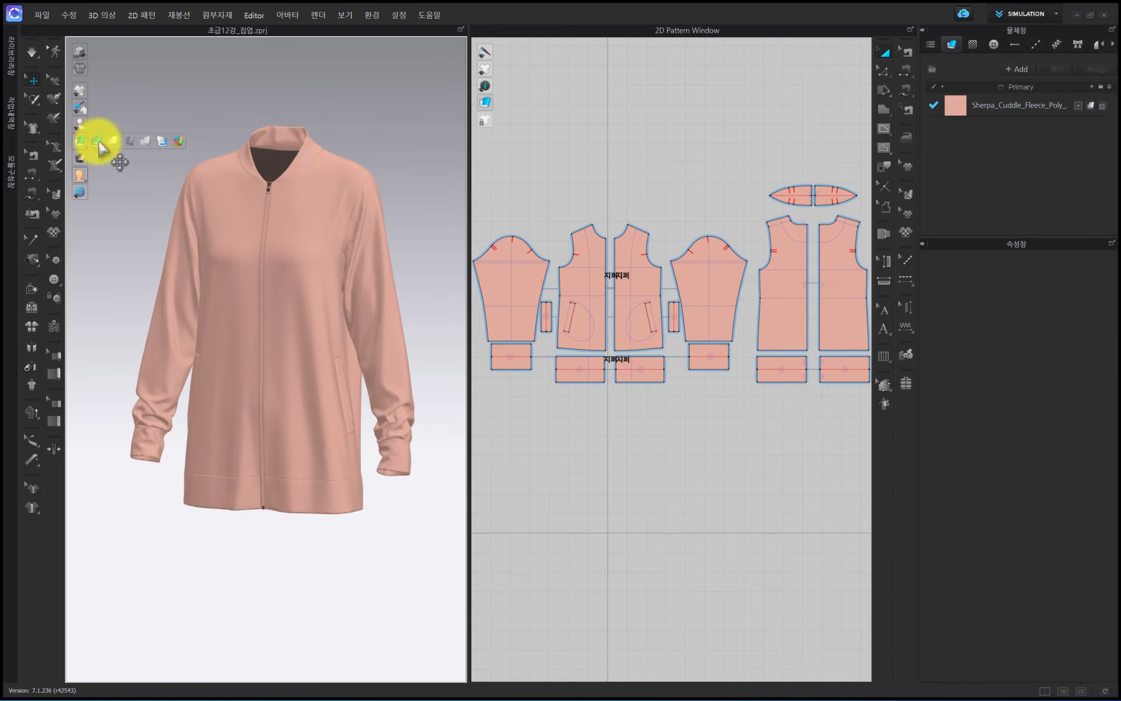
click(100, 142)
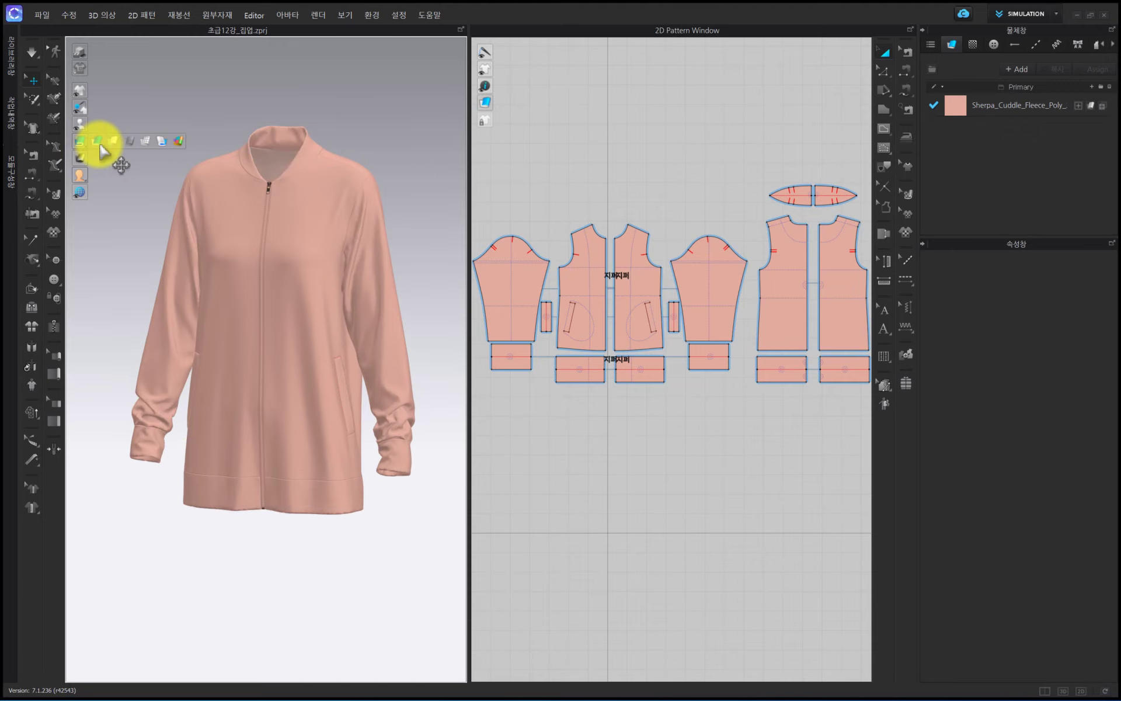
right_drag(238, 258, 290, 252)
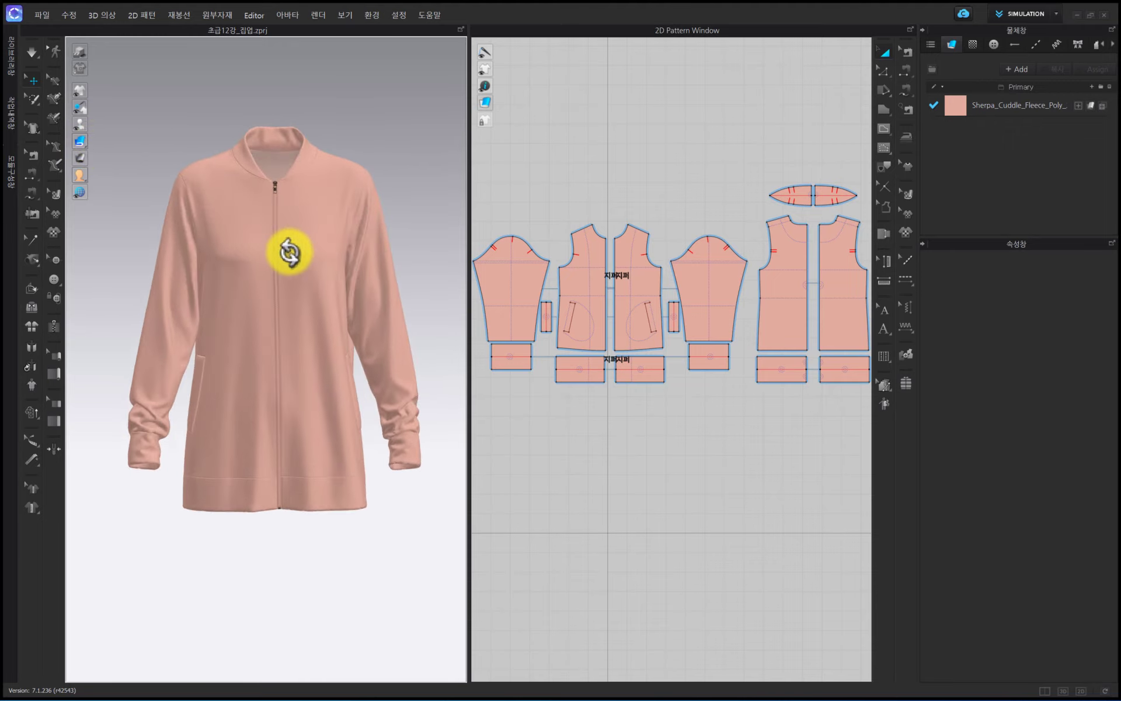
key(2)
scroll(291, 253, up, 3)
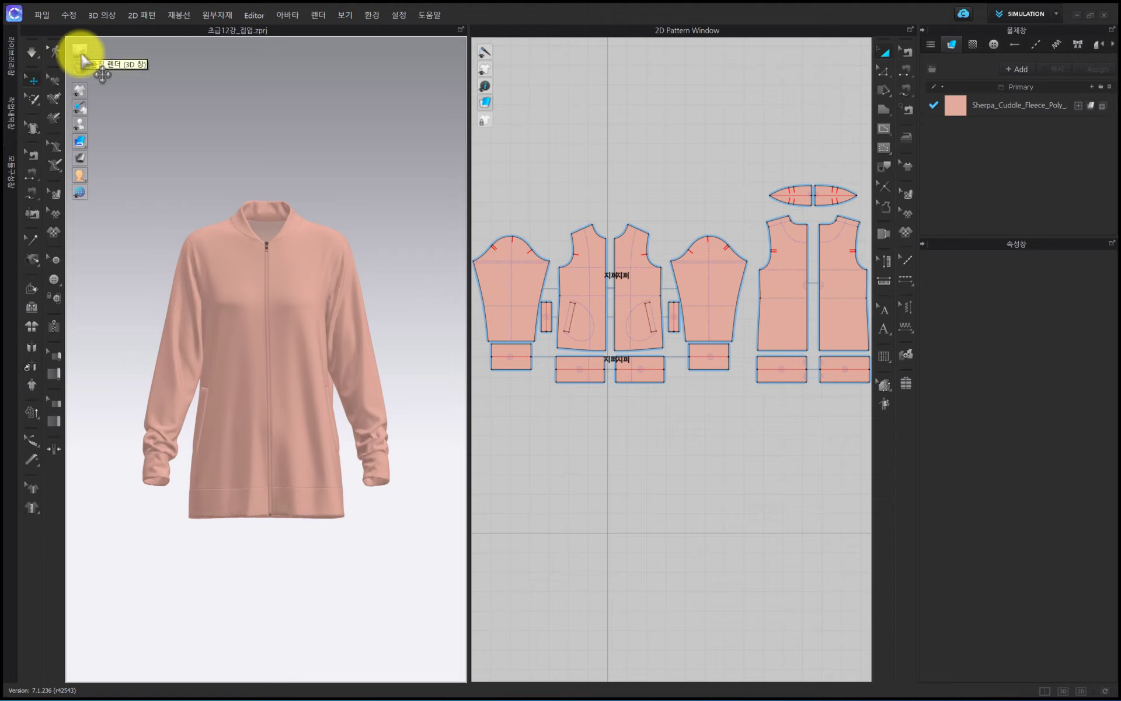
- Turn on high-quality rendering in the 3D window and frame the whole jacket
click(82, 57)
mouse_move(288, 219)
right_down()
mouse_move(261, 288)
mouse_move(222, 302)
mouse_move(307, 308)
mouse_move(296, 308)
right_up()
scroll(299, 308, down, 2)
scroll(303, 312, up, 4)
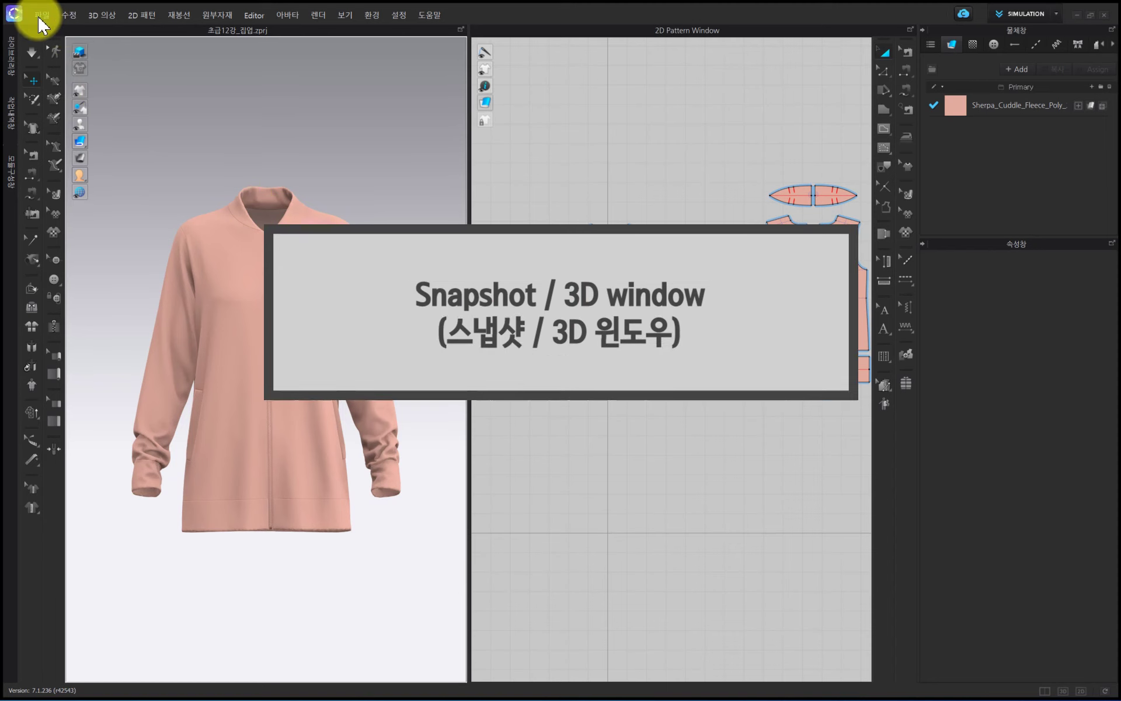
- Start a 3D window snapshot as a PNG file named 초급12강_스냅샷_싱글뷰 in the 초급_12 folder
click(42, 16)
mouse_move(120, 169)
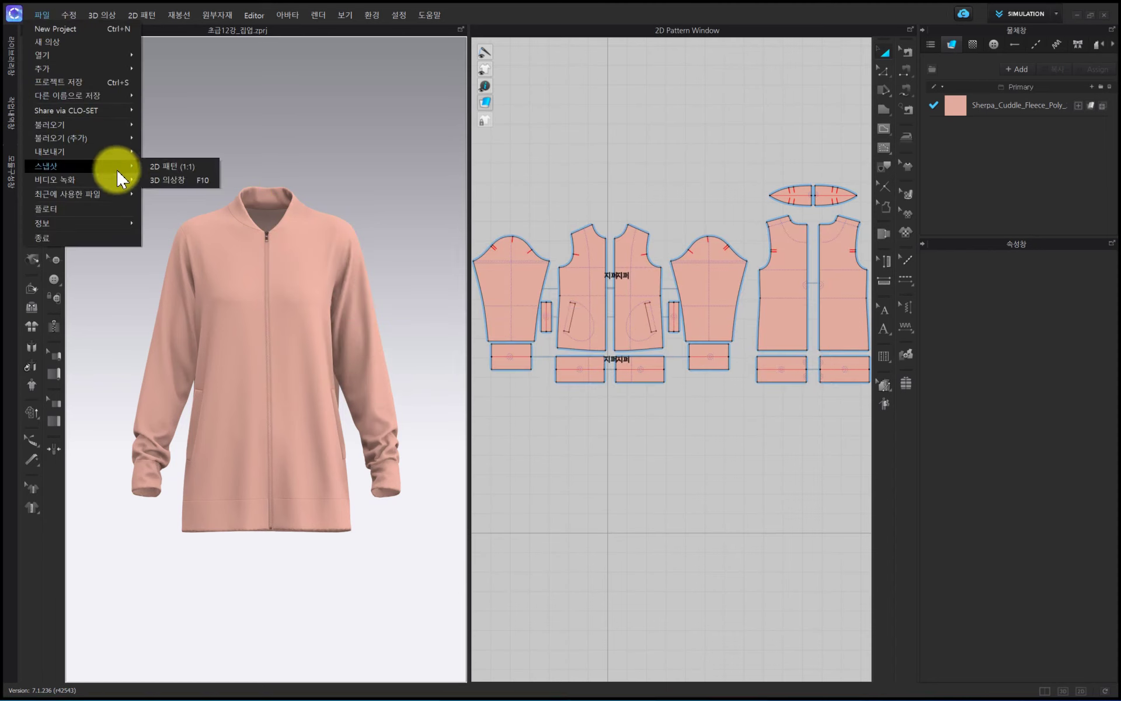
click(161, 181)
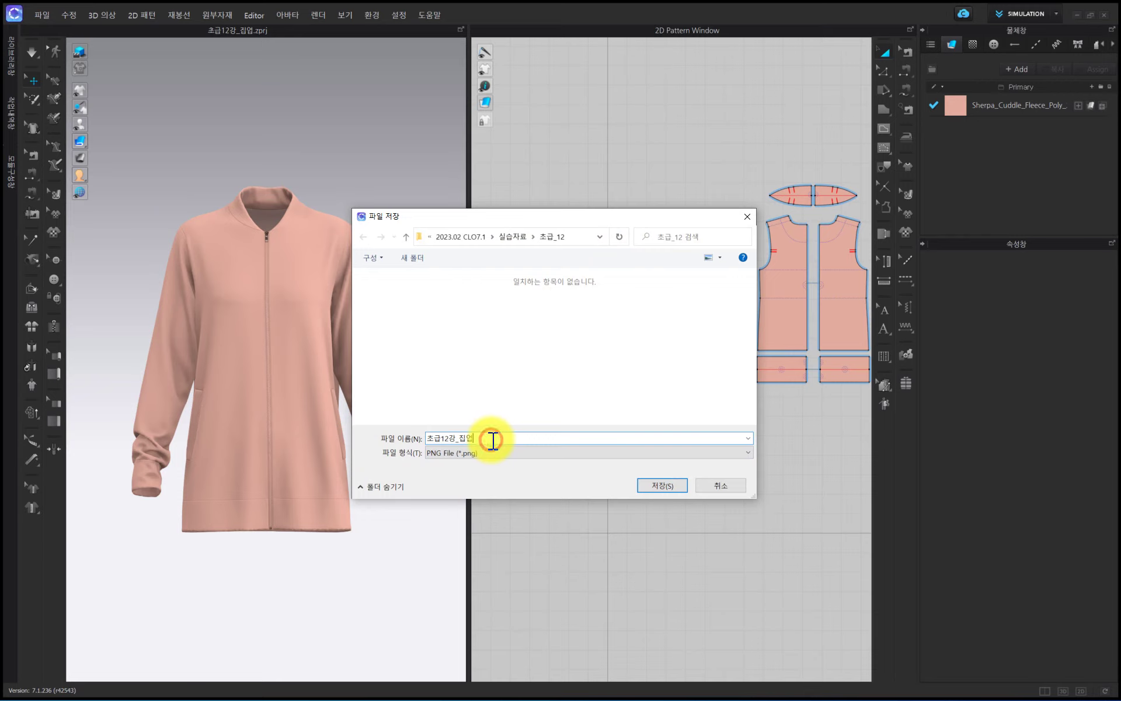
key(BackSpace)
key(BackSpace)
text(스)
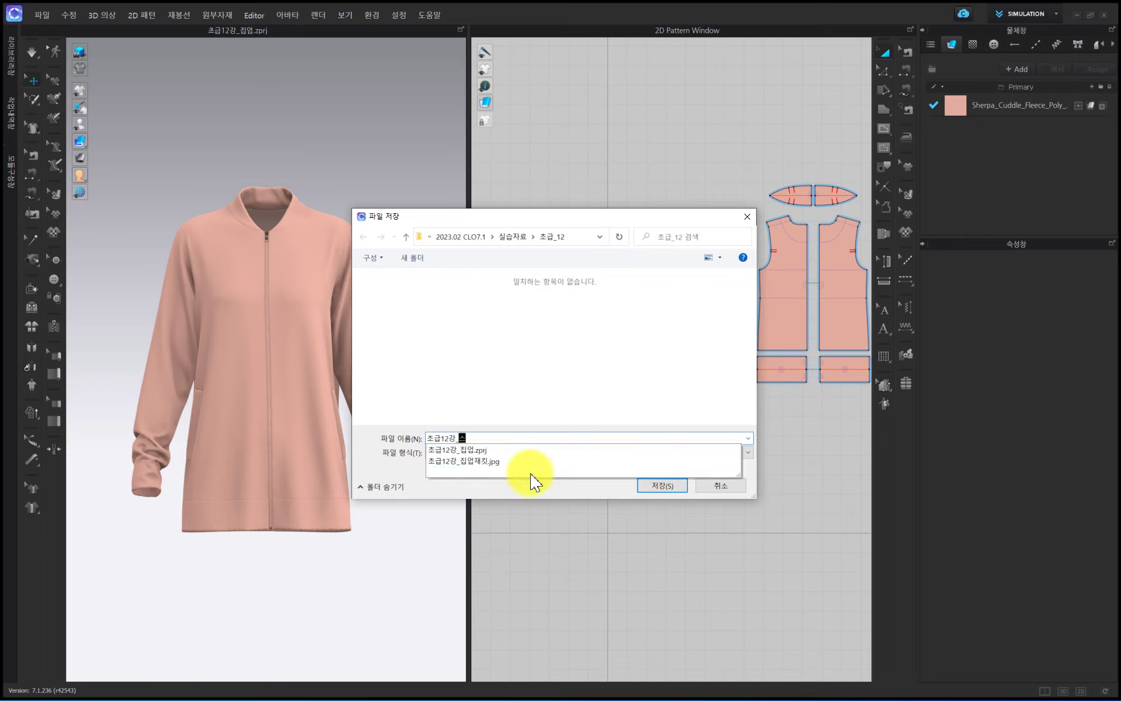
text(냅샤)
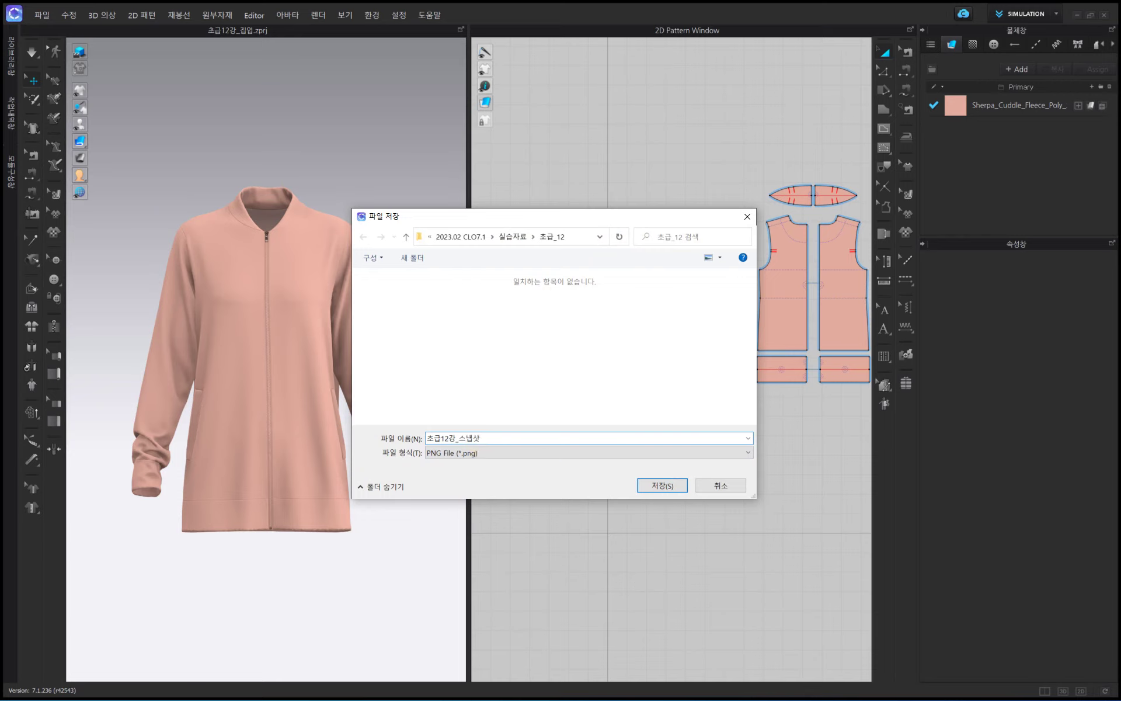
click(655, 485)
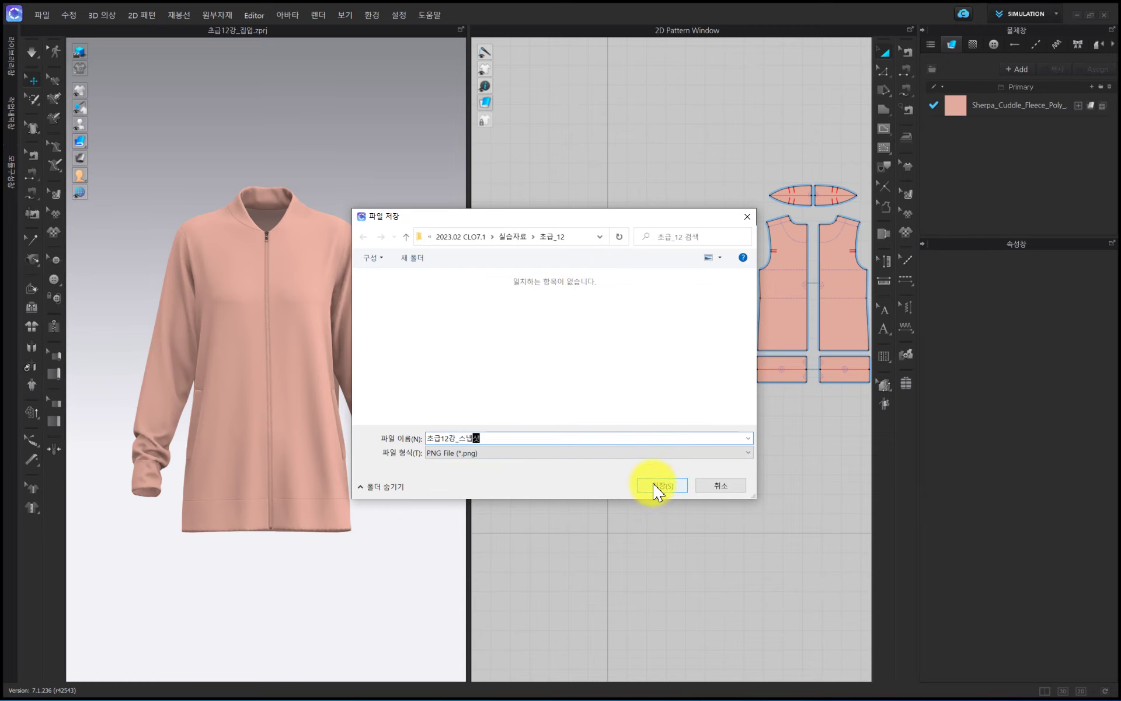
text(_ㅅ)
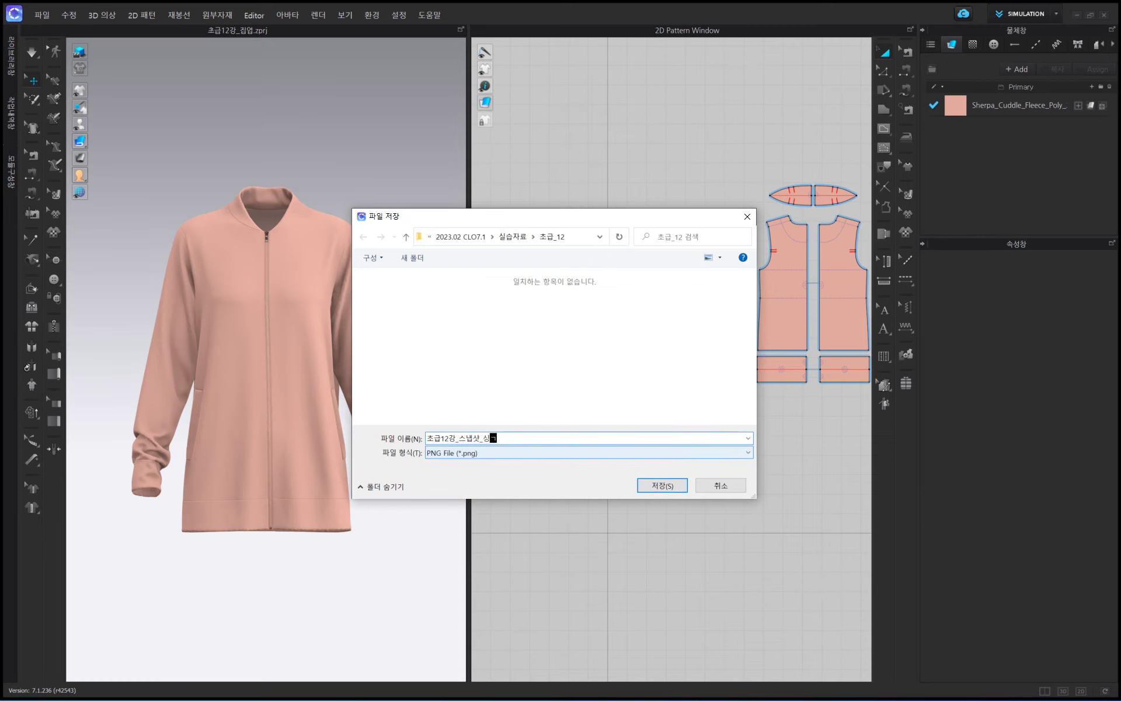
text(글뷰)
key(Return)
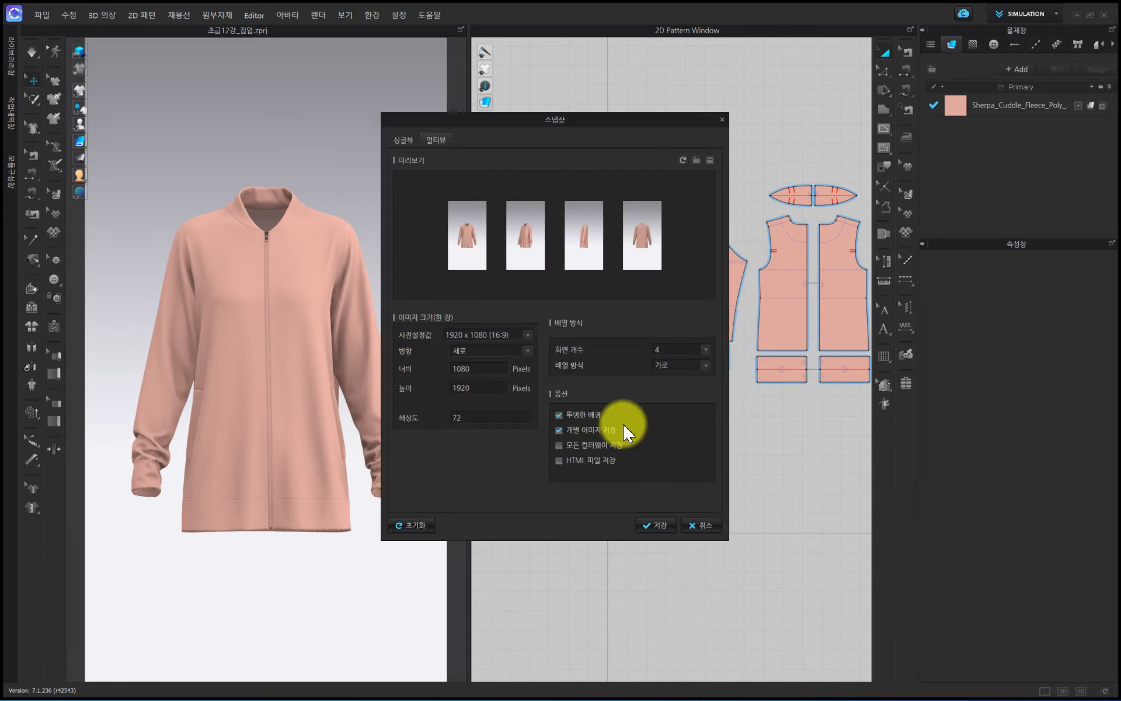
- Switch the snapshot settings to single view (싱글뷰) and save the image
click(402, 146)
drag(501, 113, 521, 213)
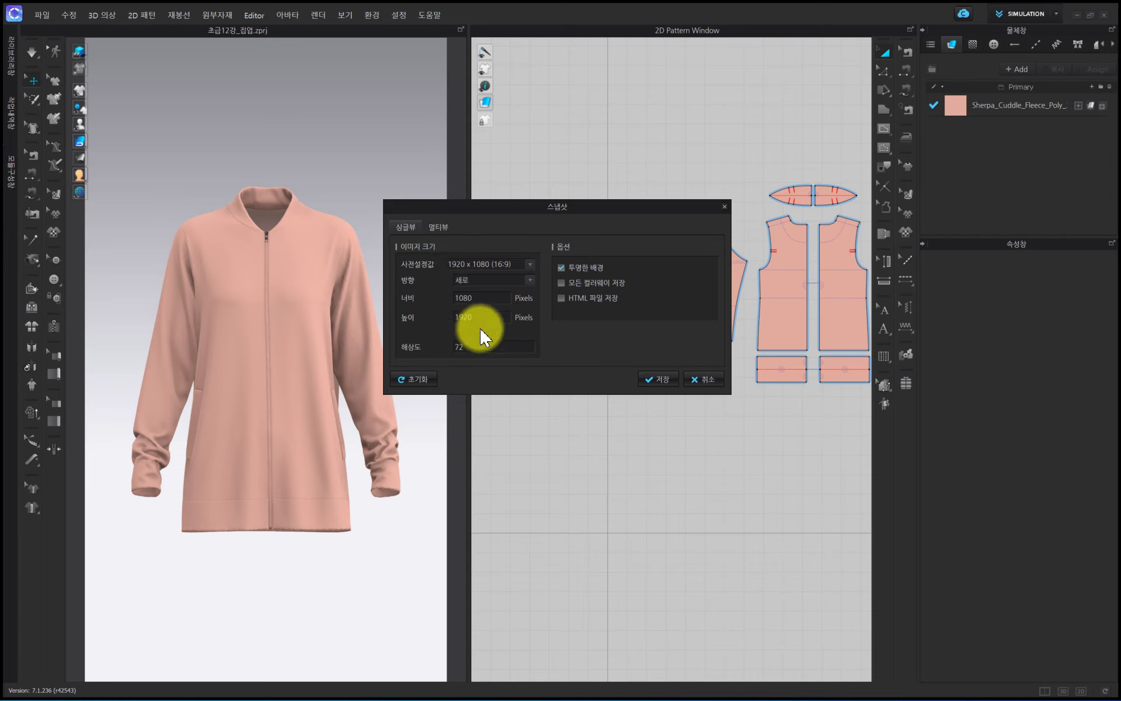
click(653, 378)
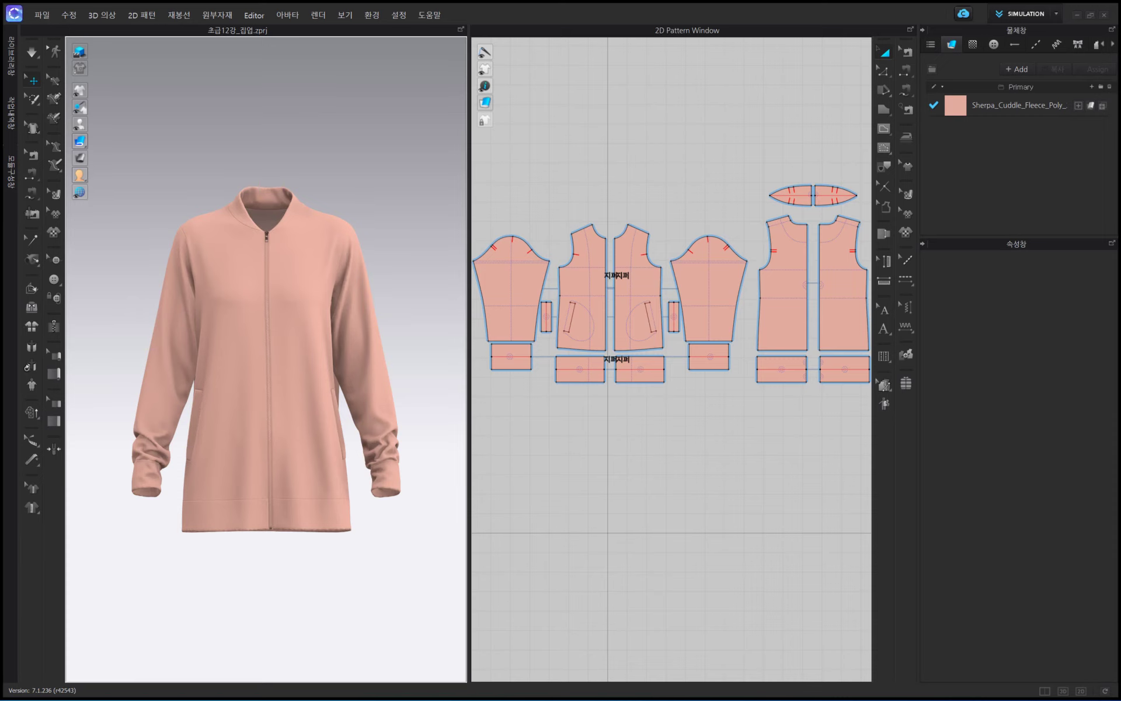
- Check the saved single-view snapshot in the 초급_12 folder in File Explorer, then return to CLO
key(alt+Tab)
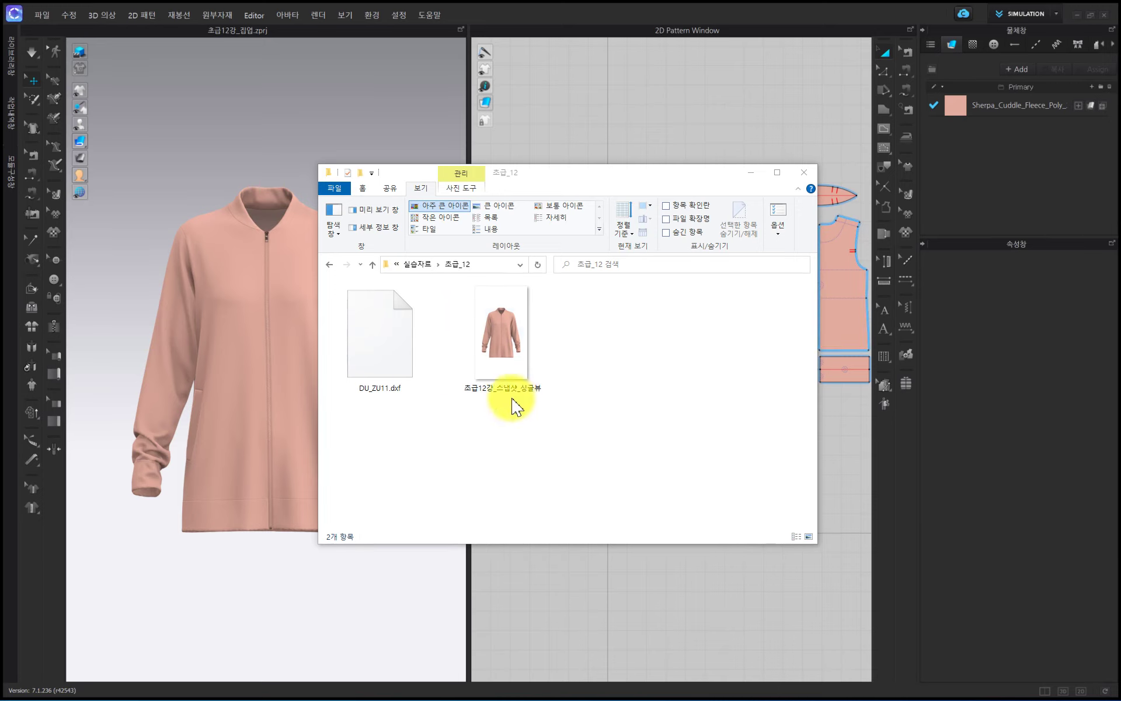
click(476, 362)
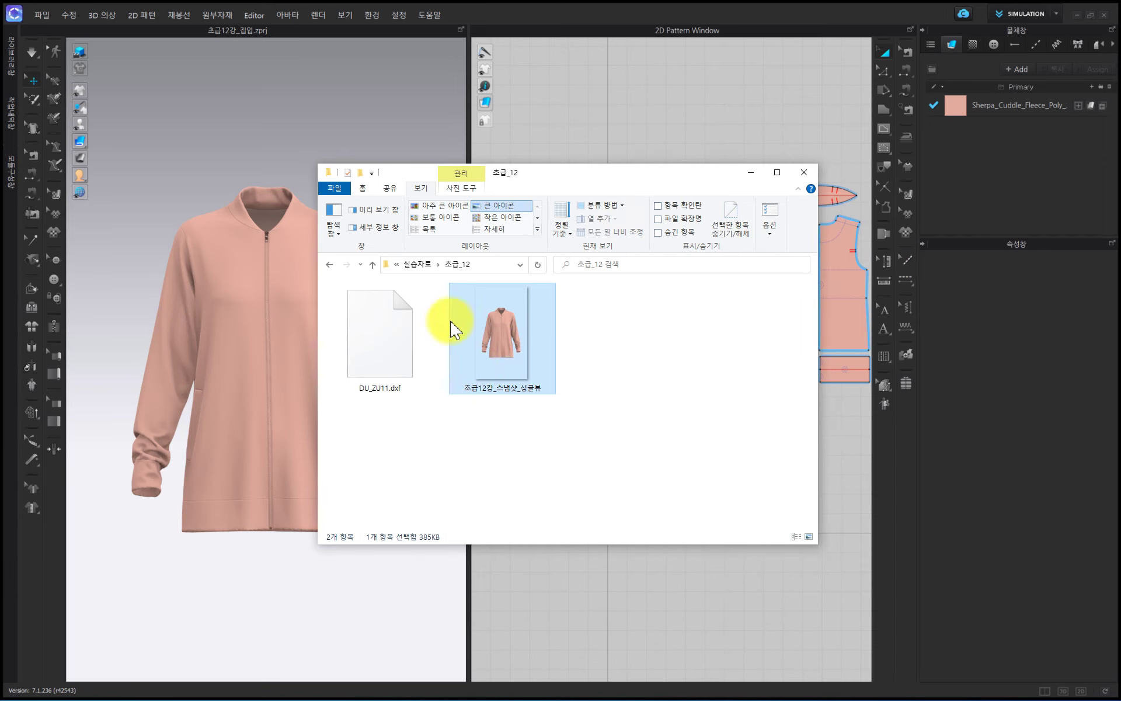
click(765, 136)
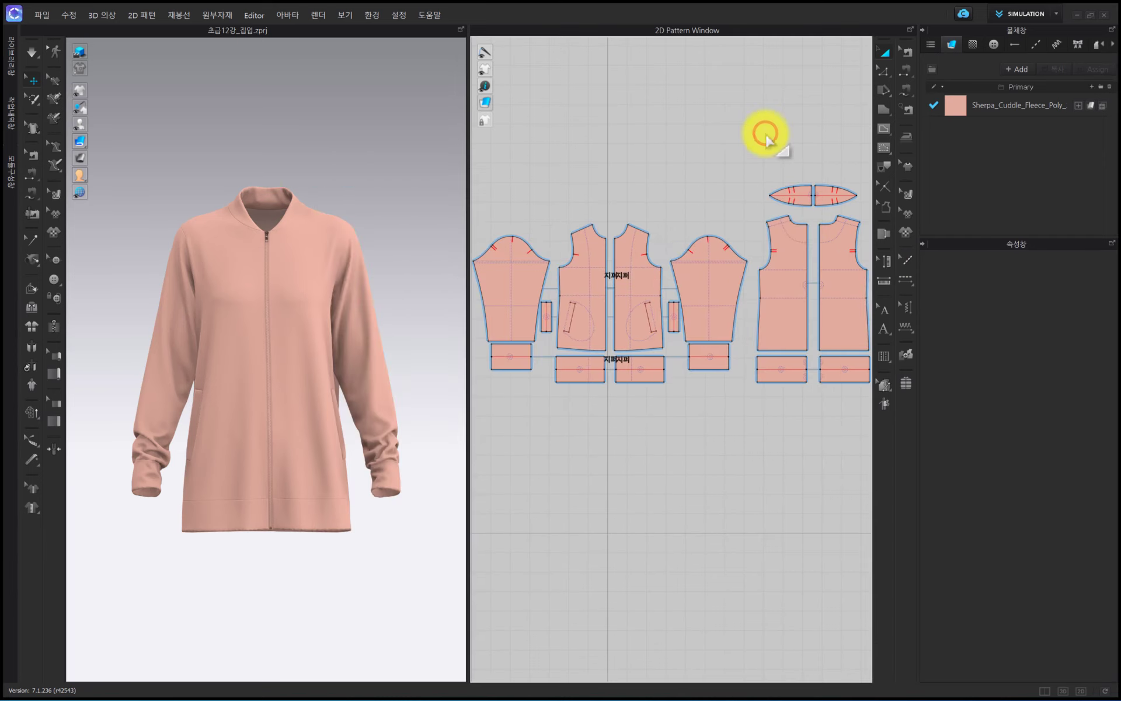
- Start another 3D window snapshot, reusing the first snapshot's PNG file name with 싱글 replaced by 멀티
click(42, 15)
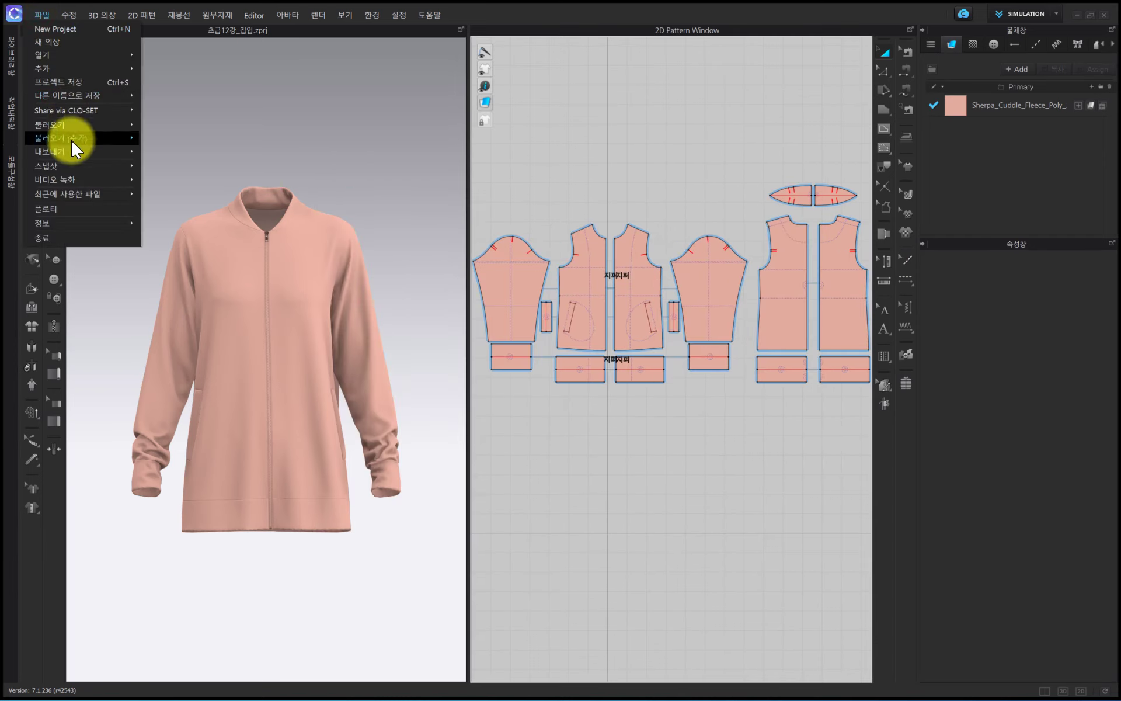
mouse_move(86, 168)
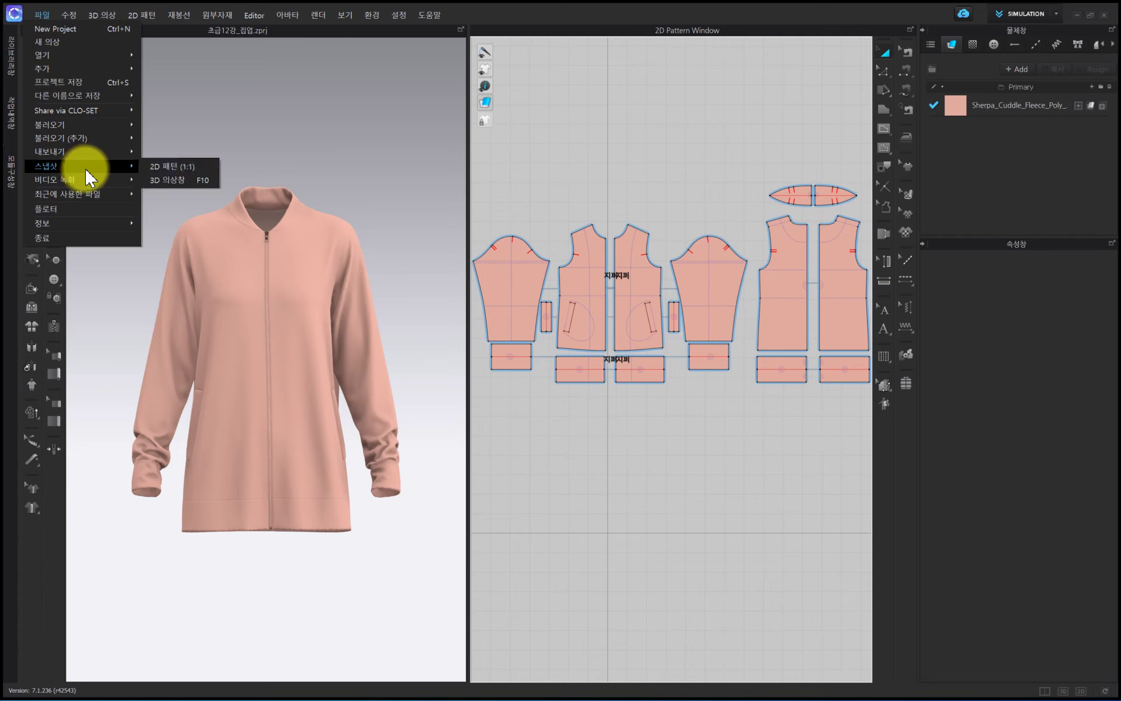
click(172, 182)
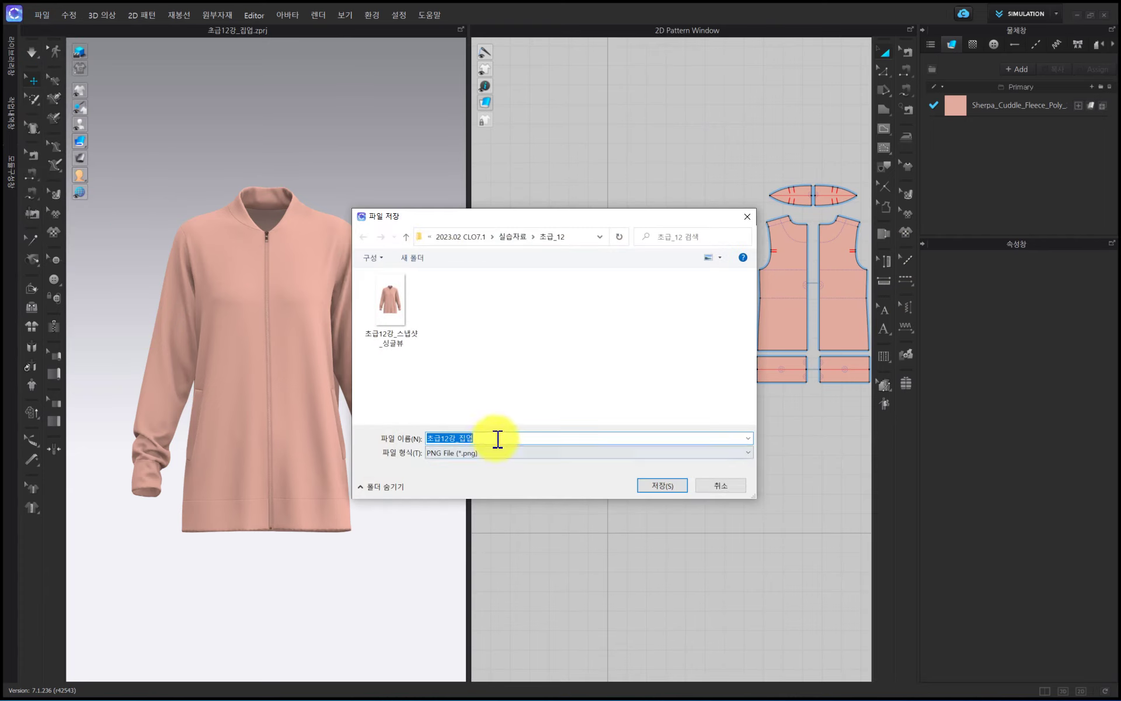
click(408, 342)
double_click(493, 437)
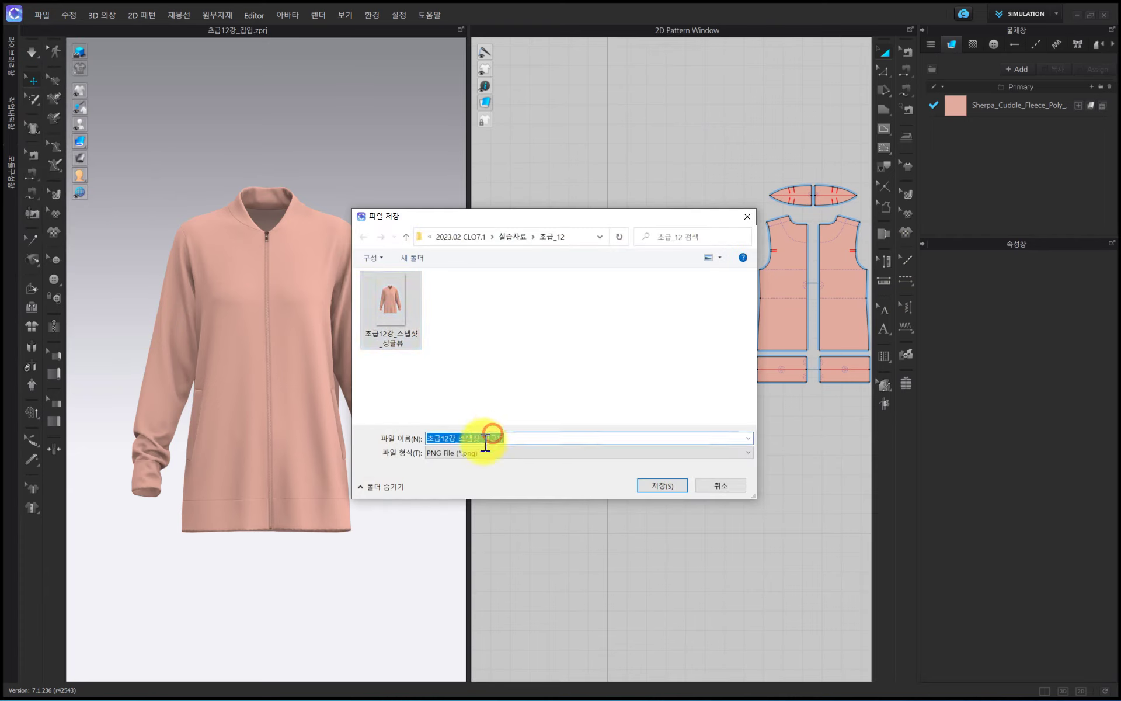
double_click(492, 437)
text(ㅁ)
text(티)
key(Return)
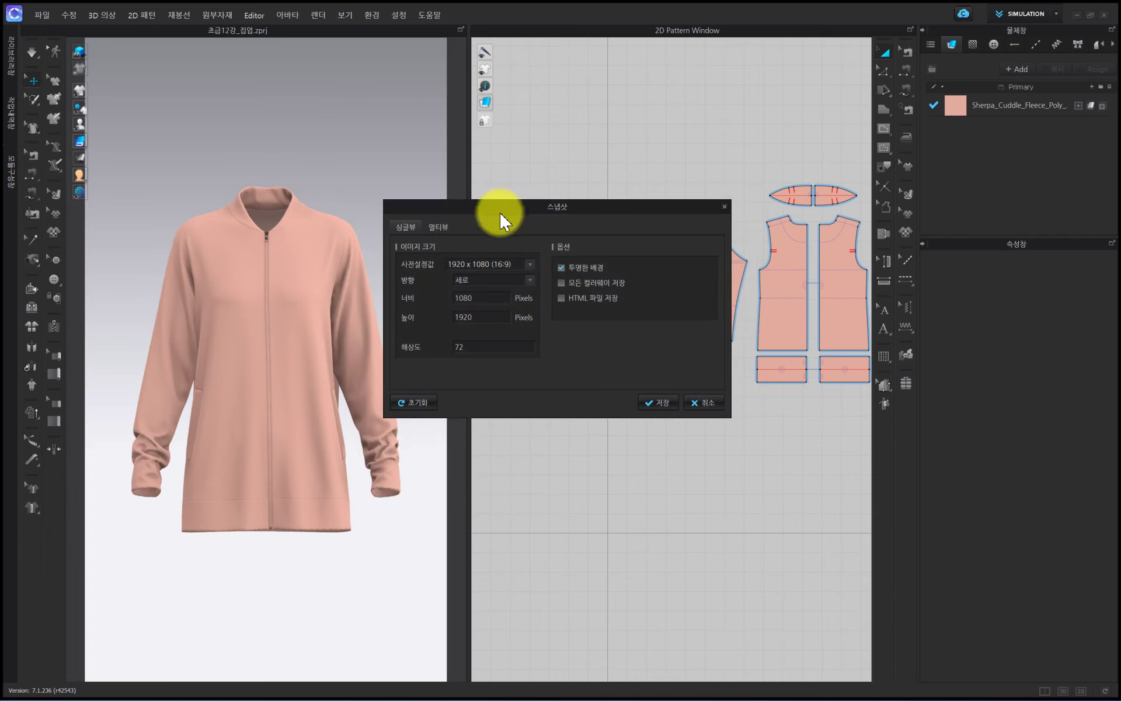
- Switch the snapshot settings to multi view (멀티뷰), try 10 views, and set the number of views to 4
click(437, 228)
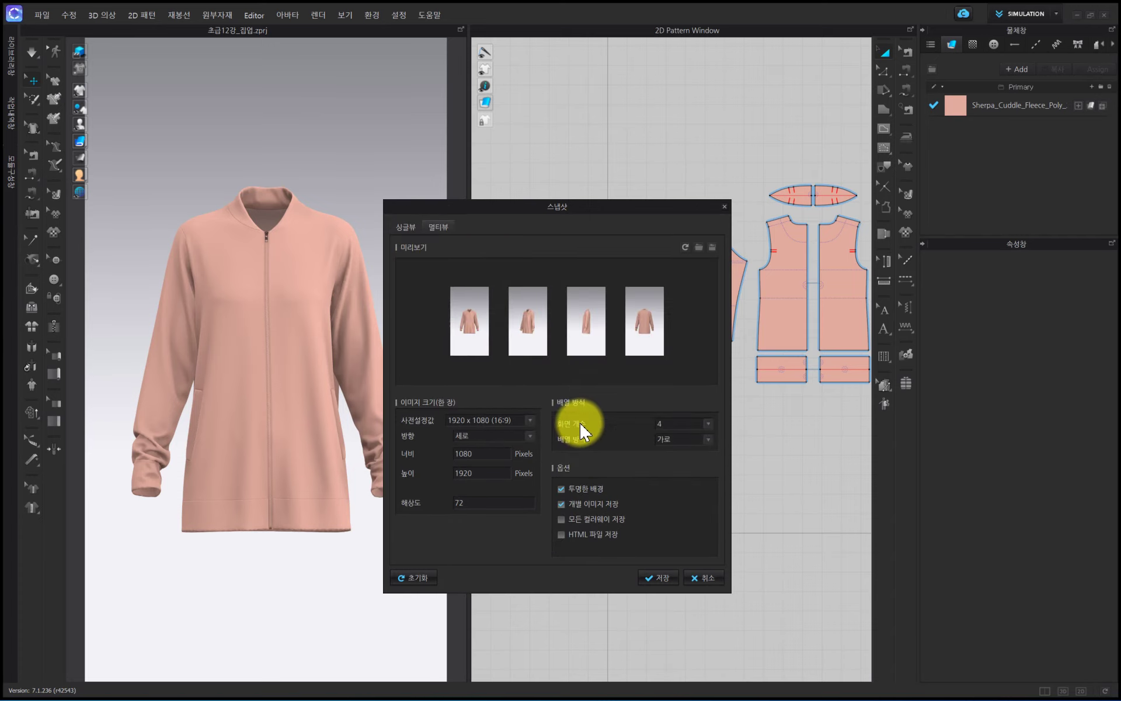
click(694, 424)
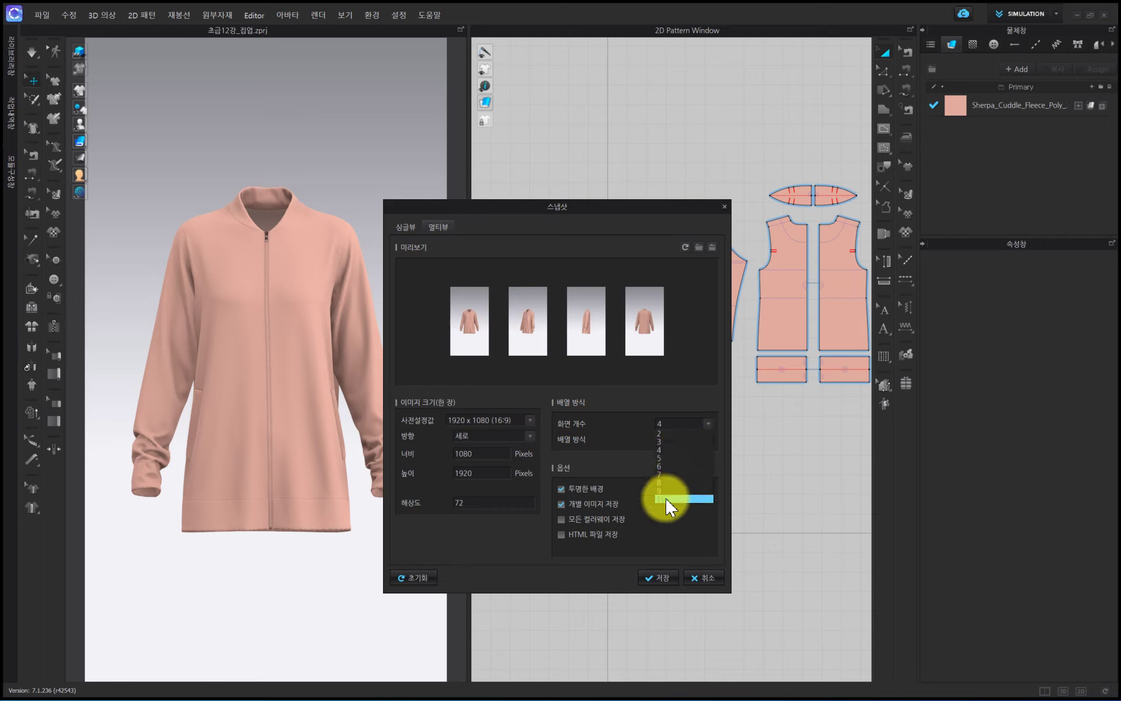
click(664, 498)
click(687, 435)
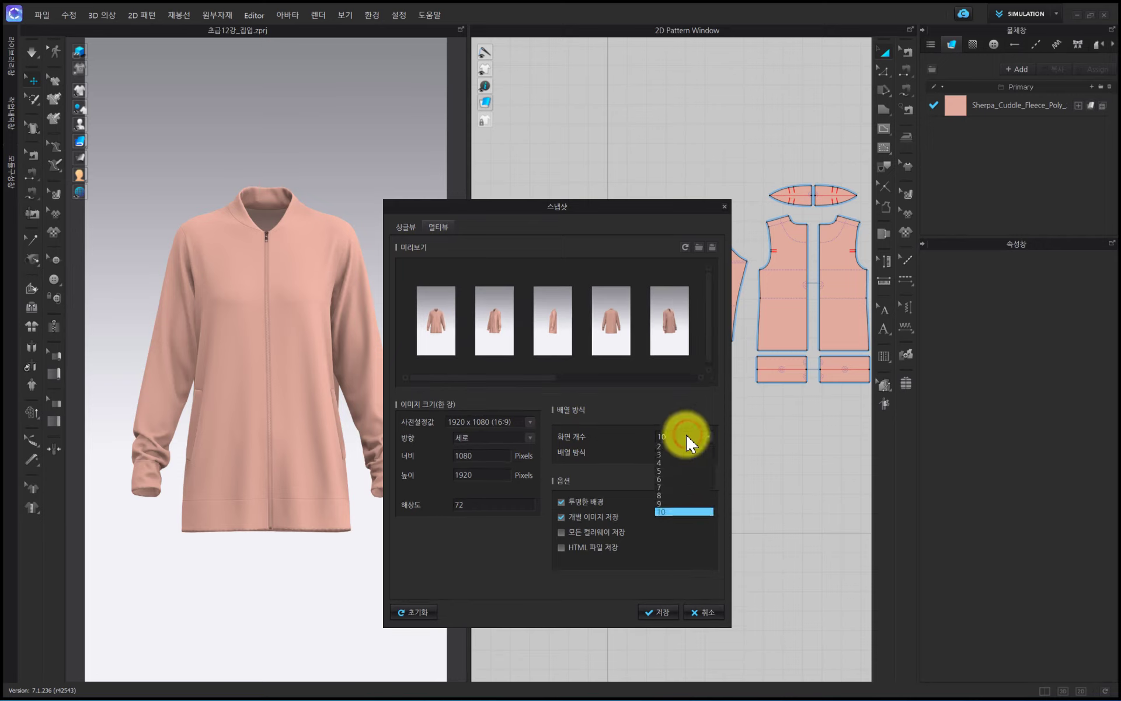
click(666, 466)
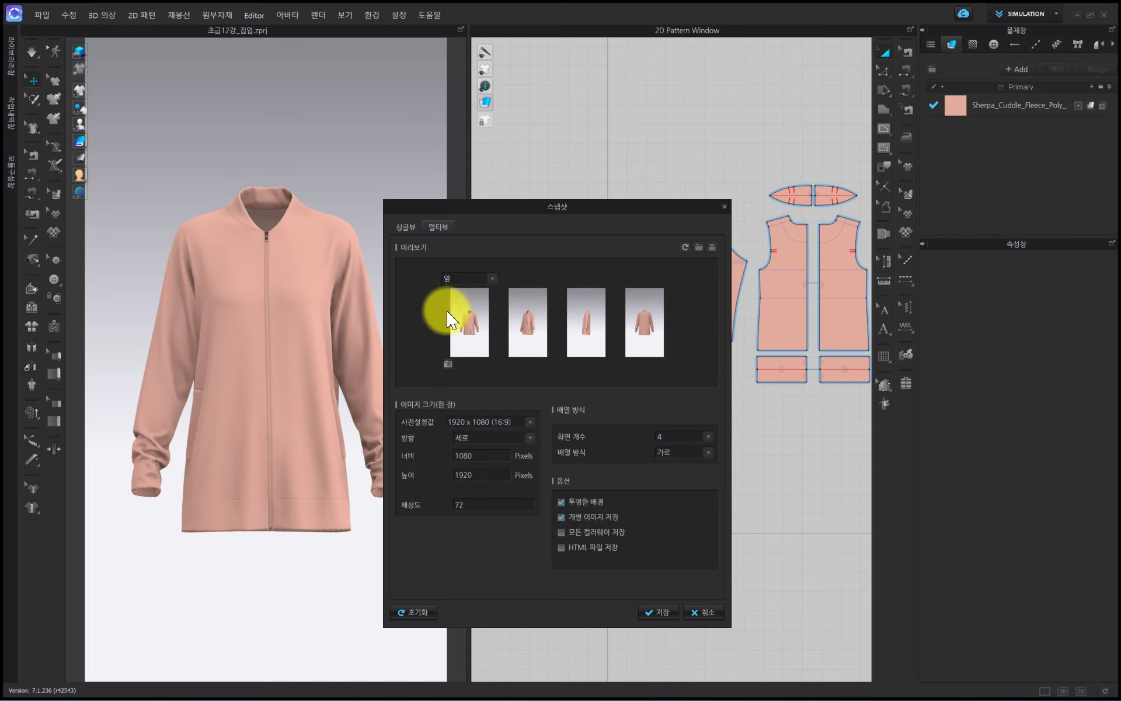
- Set the second snapshot view to 3/4 오른쪽 and the third view to 오른쪽
click(552, 275)
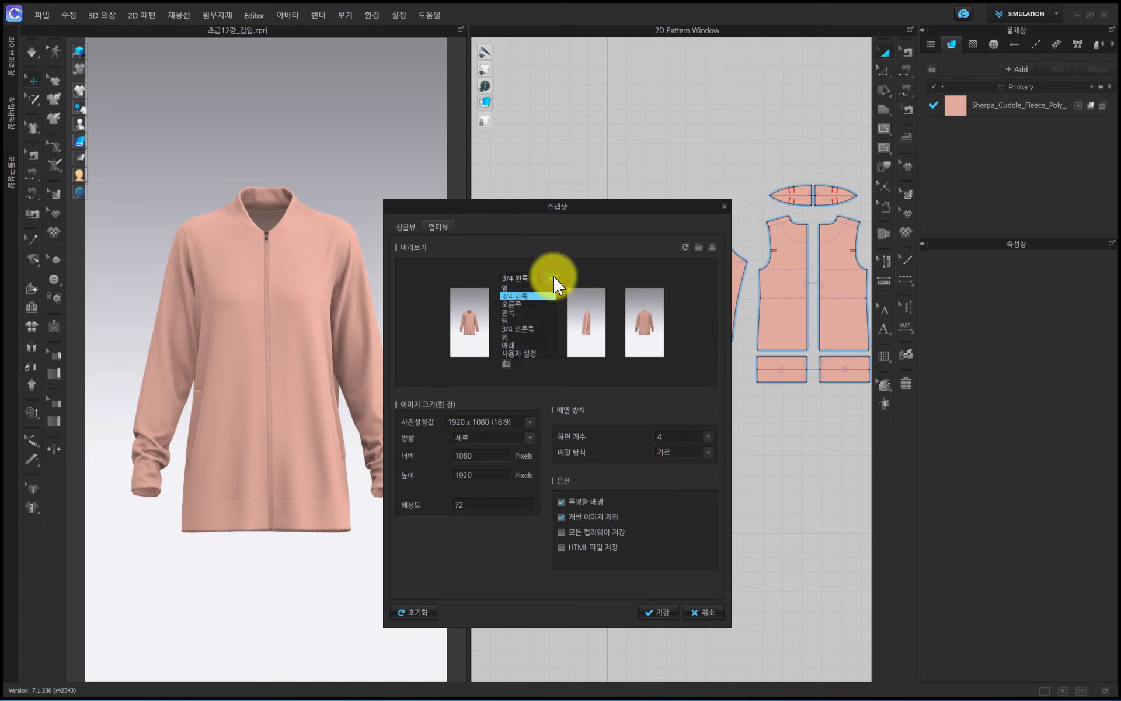
click(526, 327)
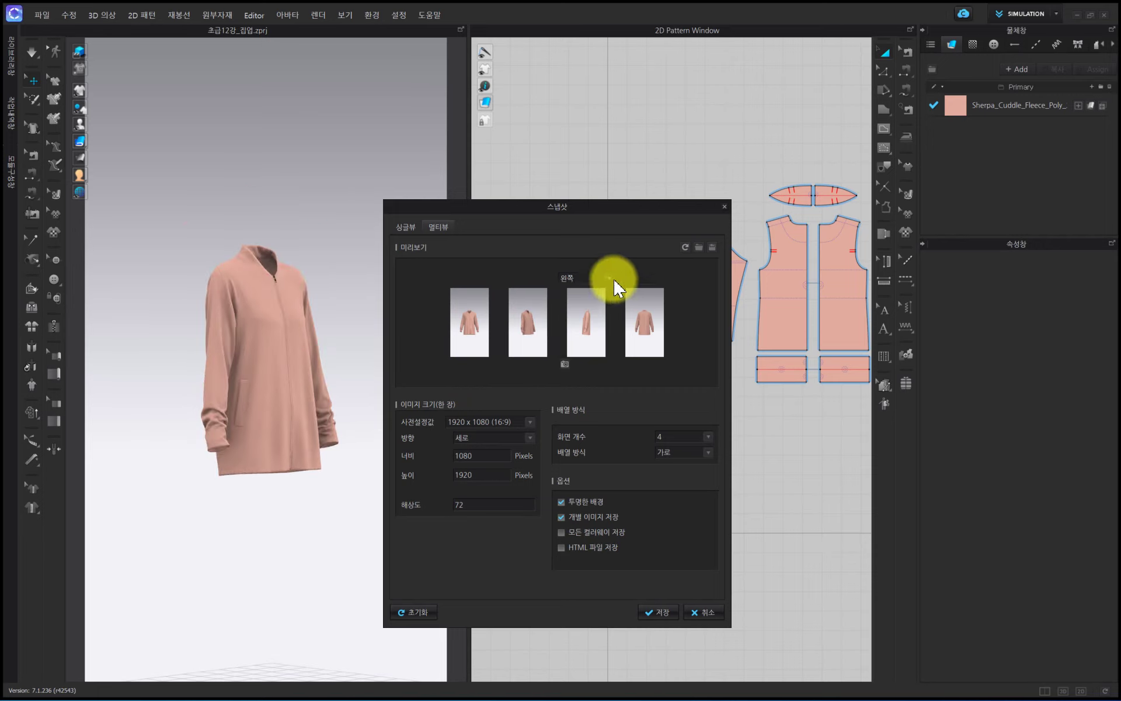
click(610, 278)
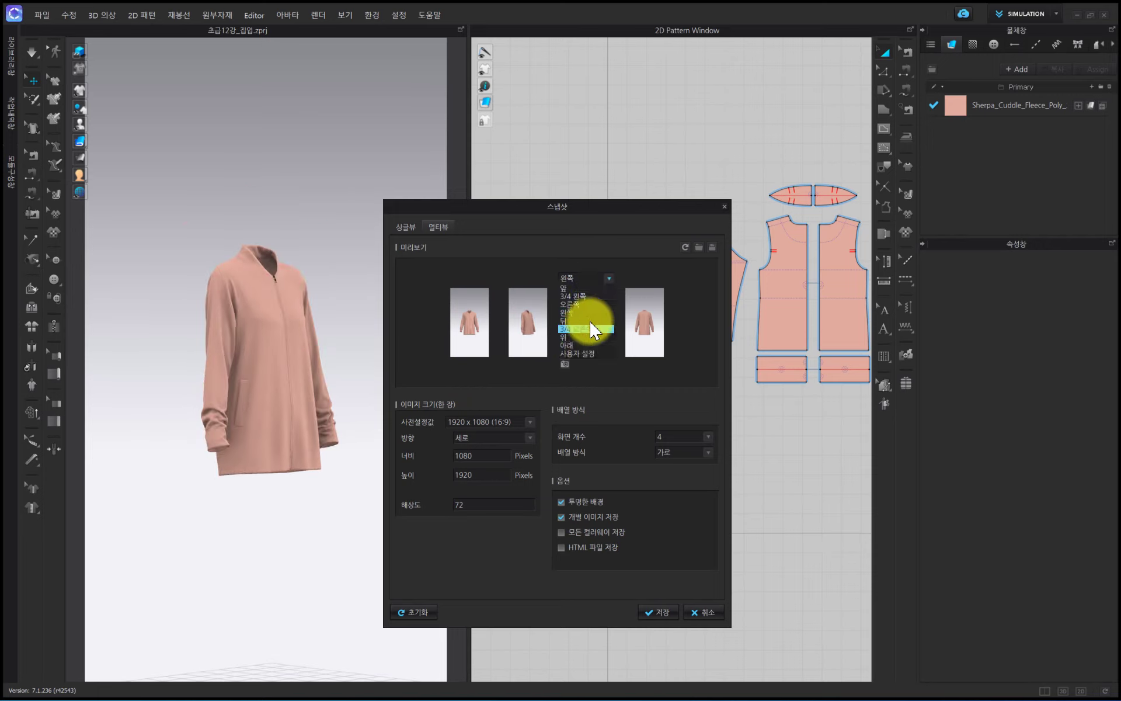
click(595, 303)
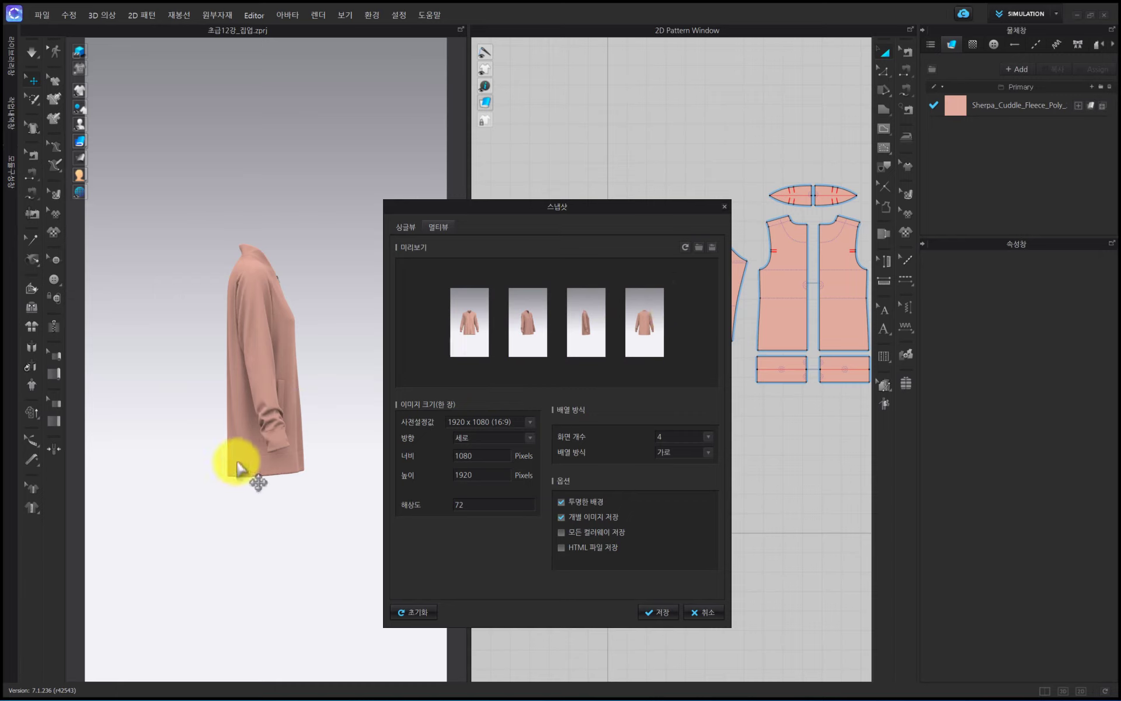
- Set the first snapshot view to 앞 and zoom the jacket in the 3D window
mouse_move(466, 338)
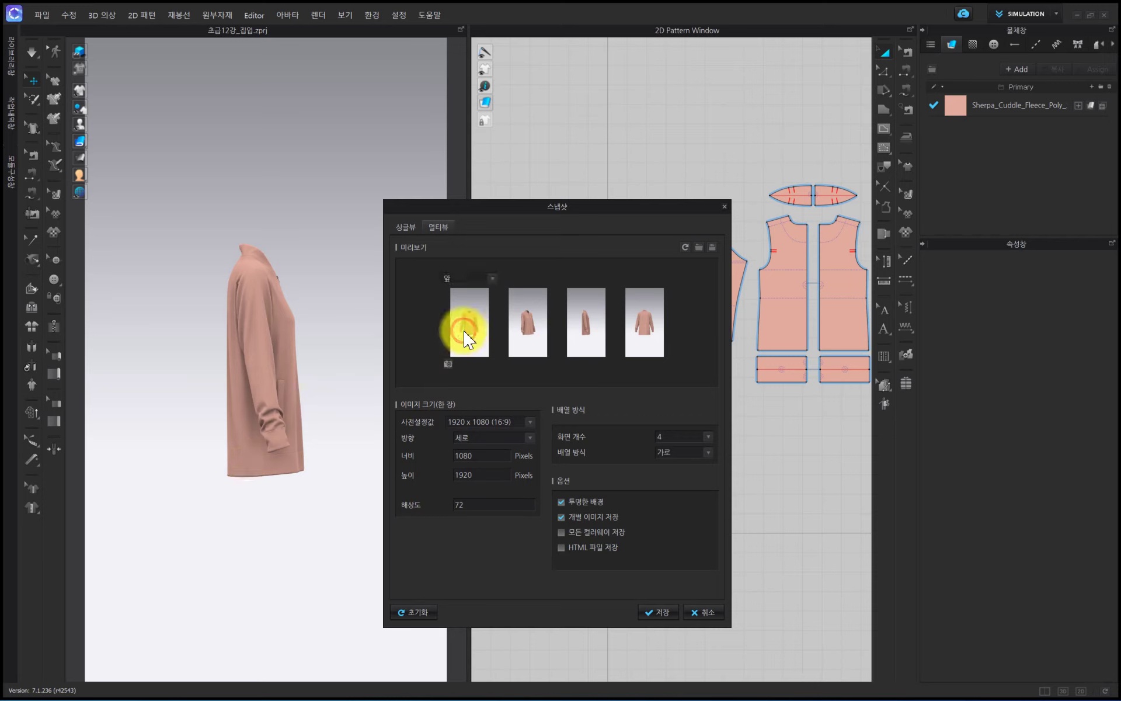
click(477, 277)
click(474, 289)
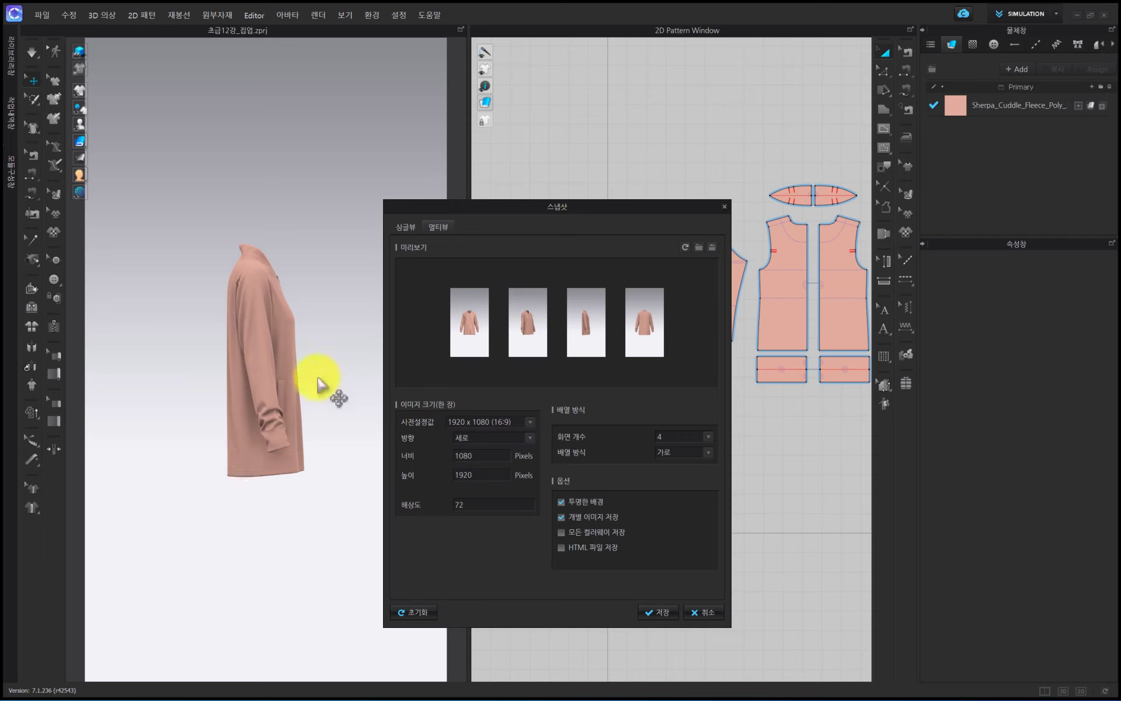
scroll(318, 383, up, 3)
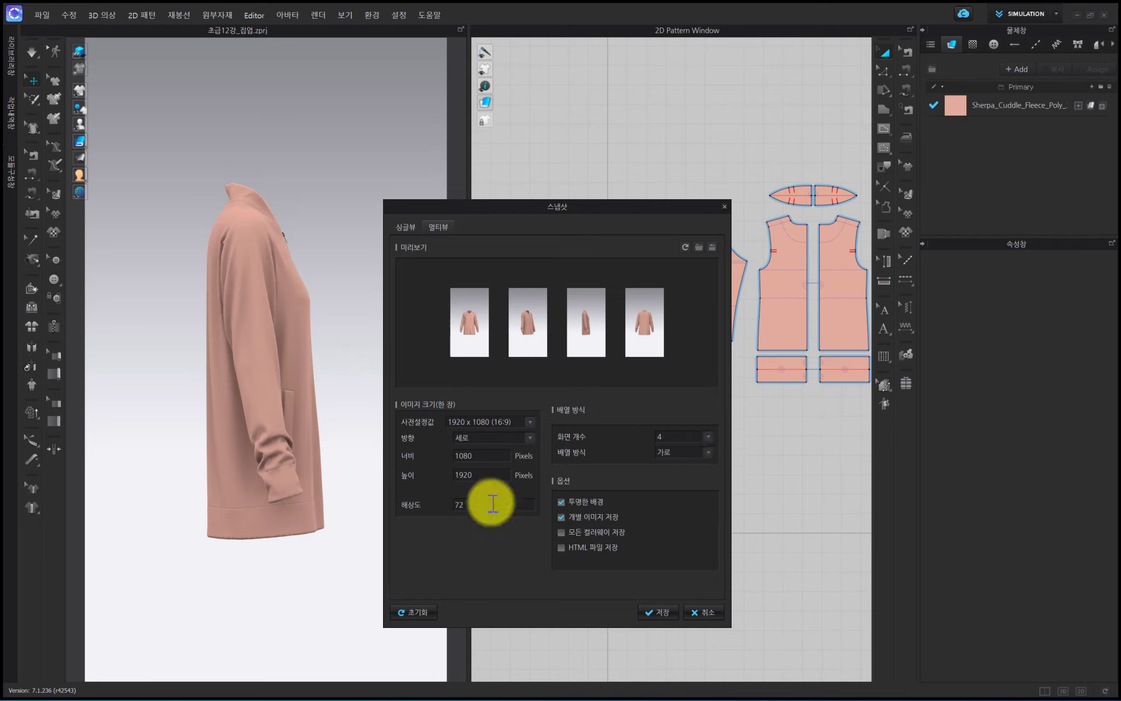
scroll(195, 488, down, 2)
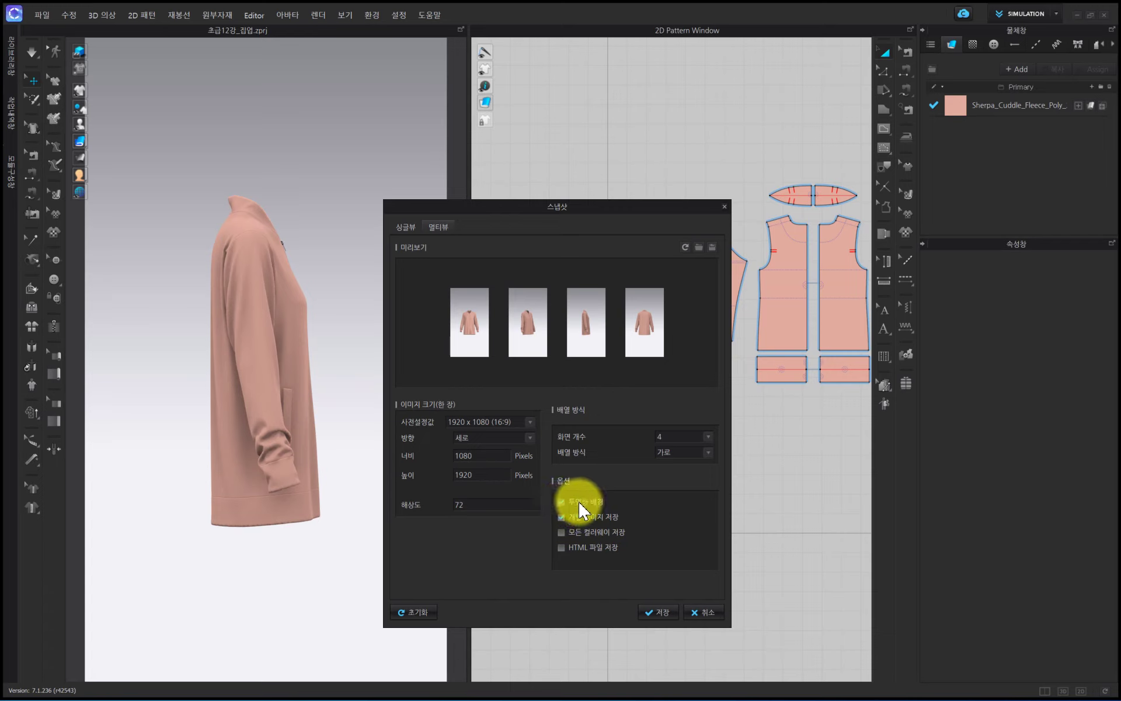
- Keep 개별 이미지 저장 enabled with 투명한 배경 and save the four-view snapshot
click(587, 517)
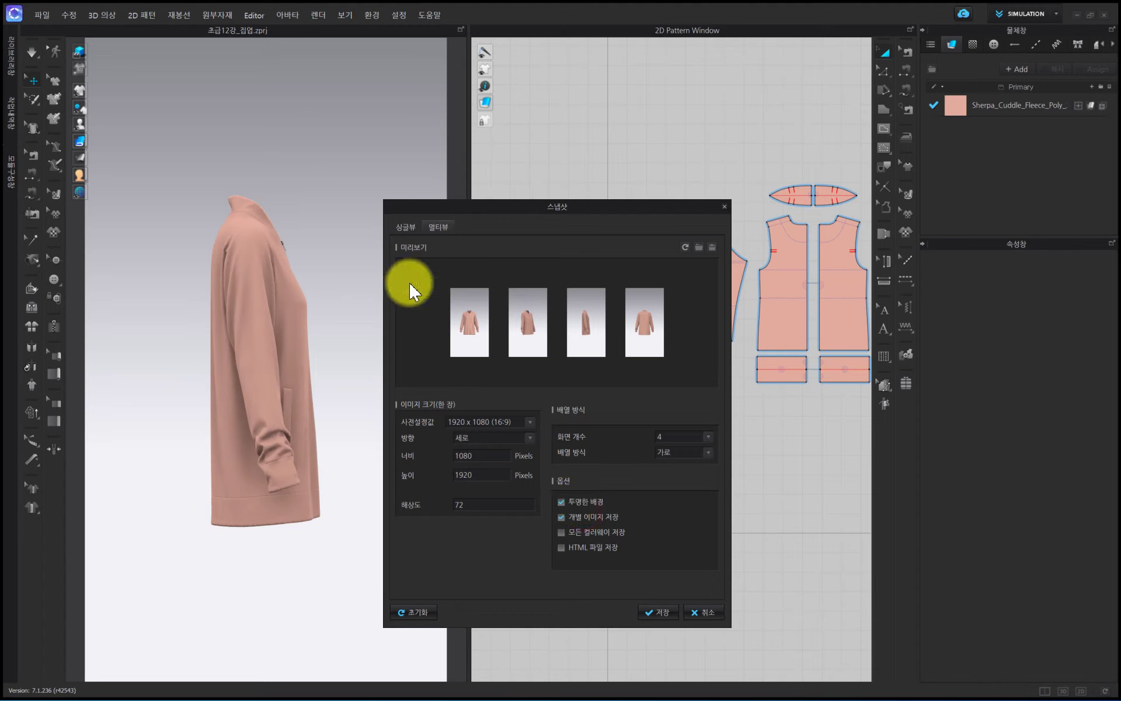
mouse_move(513, 338)
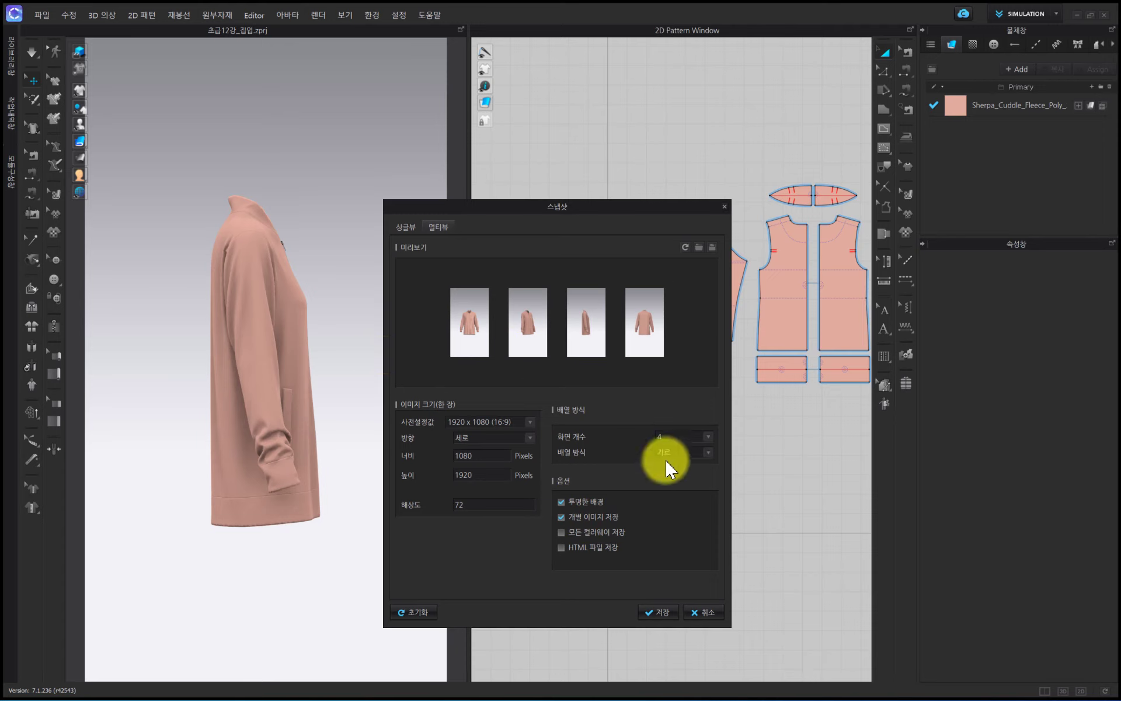
mouse_move(580, 367)
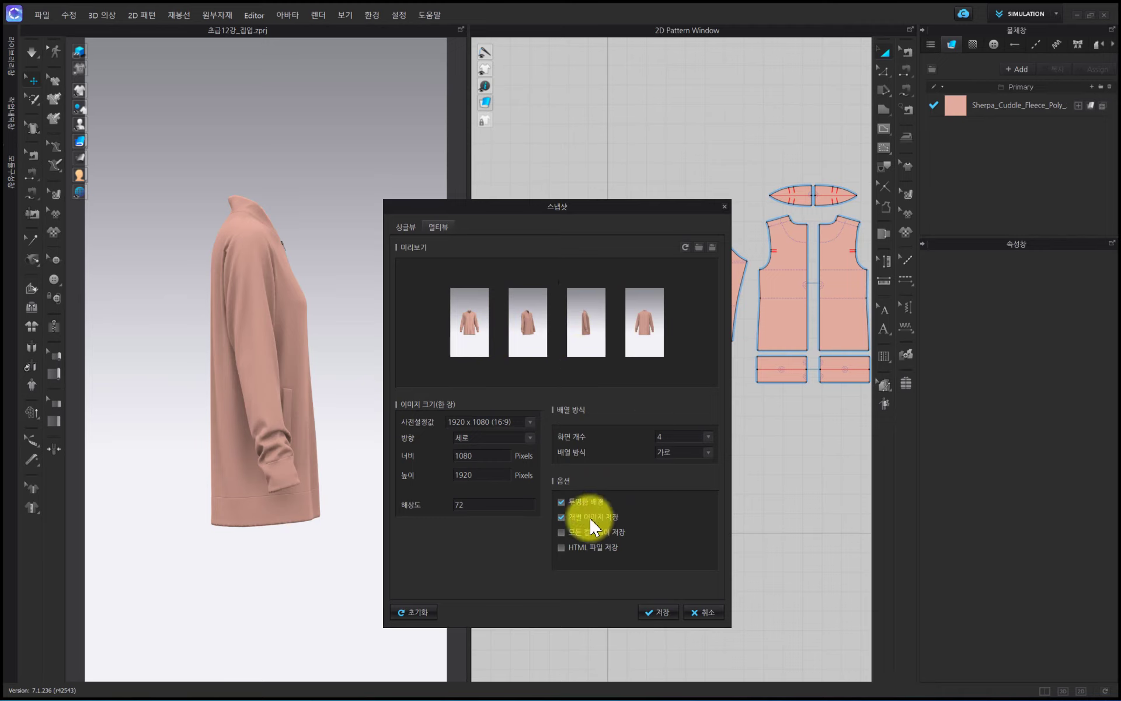
click(661, 611)
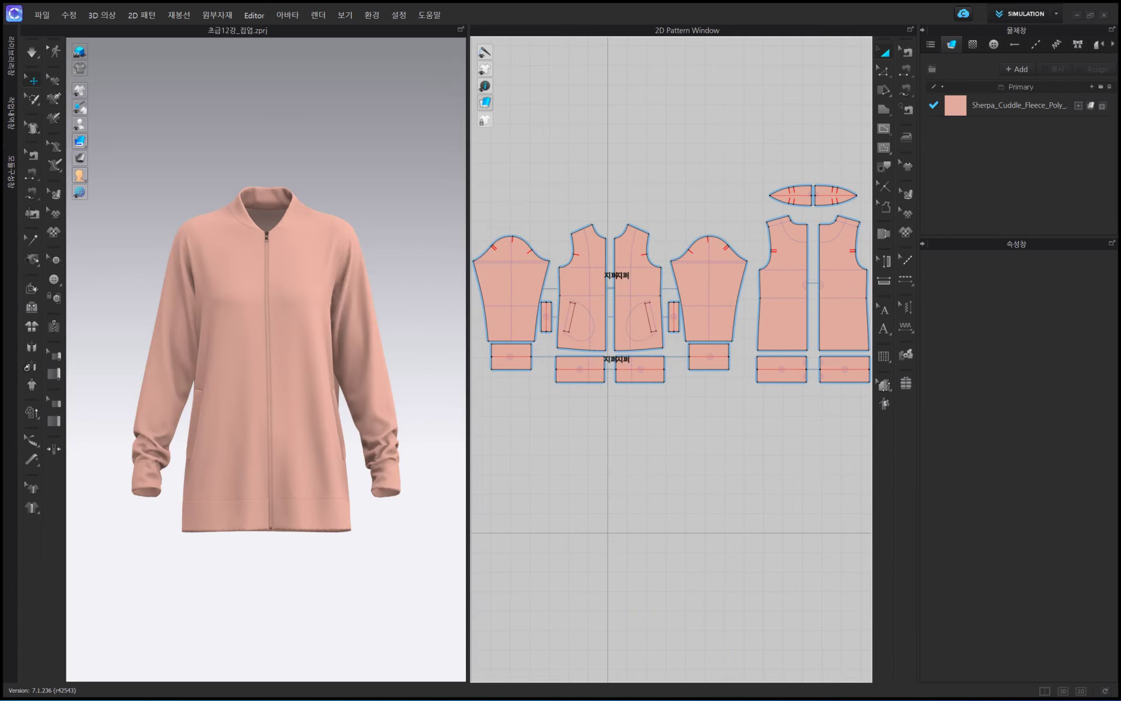
- Check the combined, individual and single-view snapshot images in the 초급_12 folder in File Explorer, then return to CLO
click(727, 466)
click(534, 380)
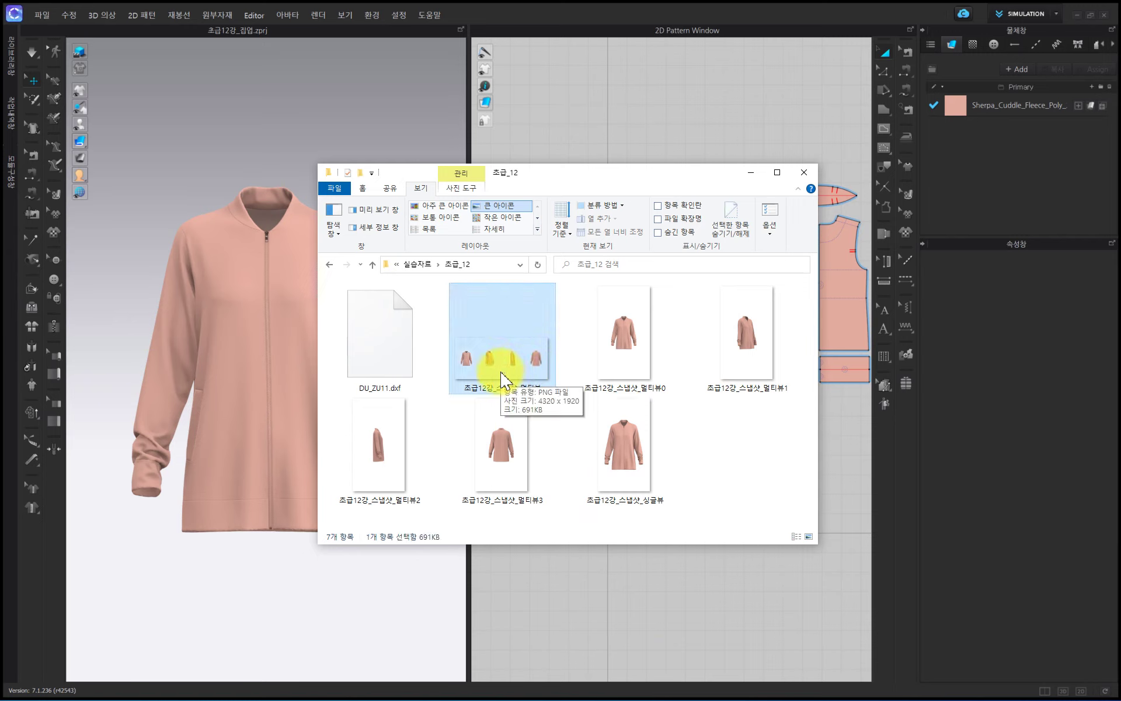
click(626, 348)
ctrl+click(746, 353)
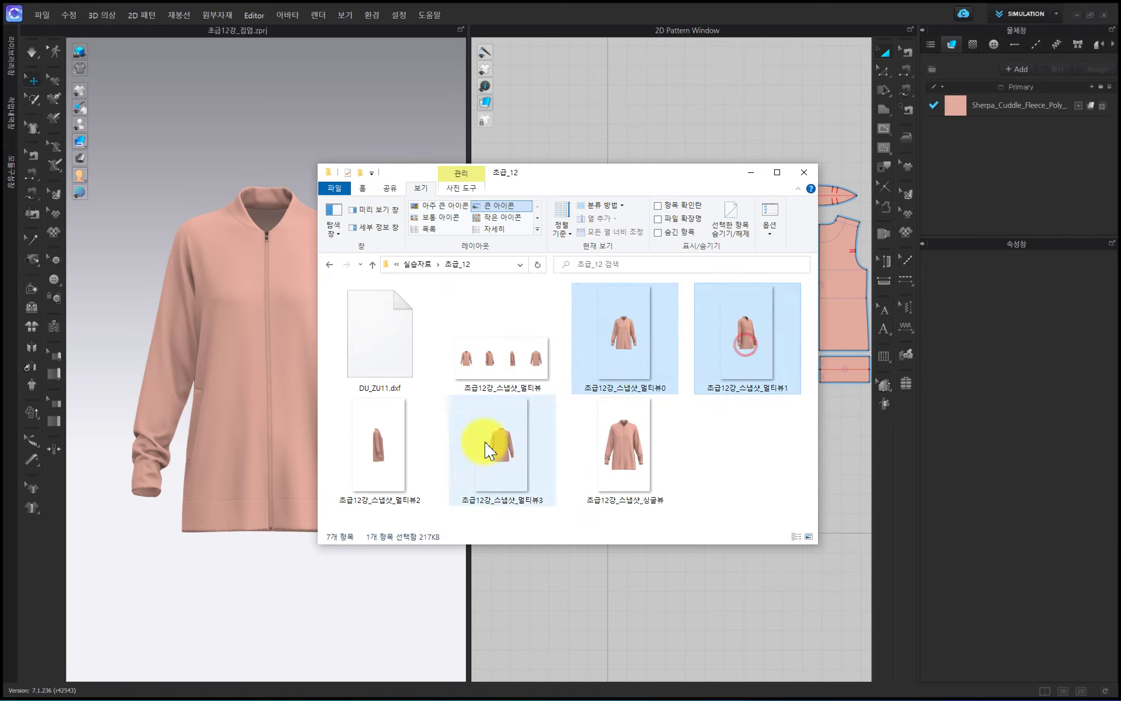
ctrl+click(385, 467)
ctrl+click(503, 467)
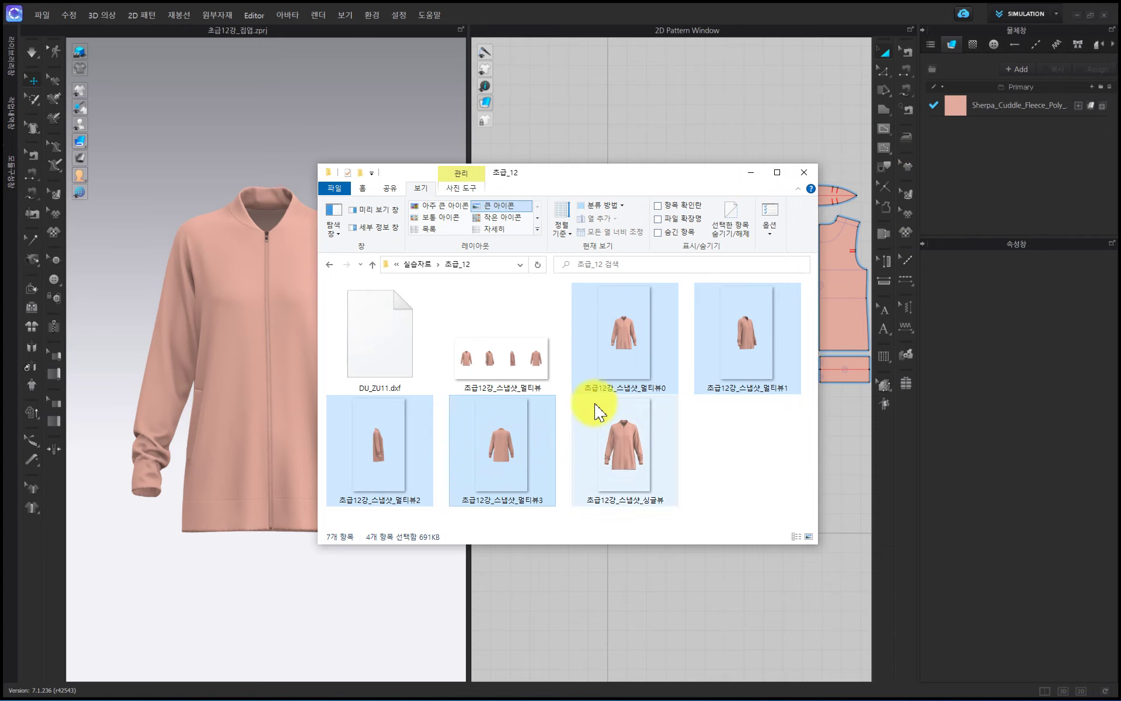
click(623, 445)
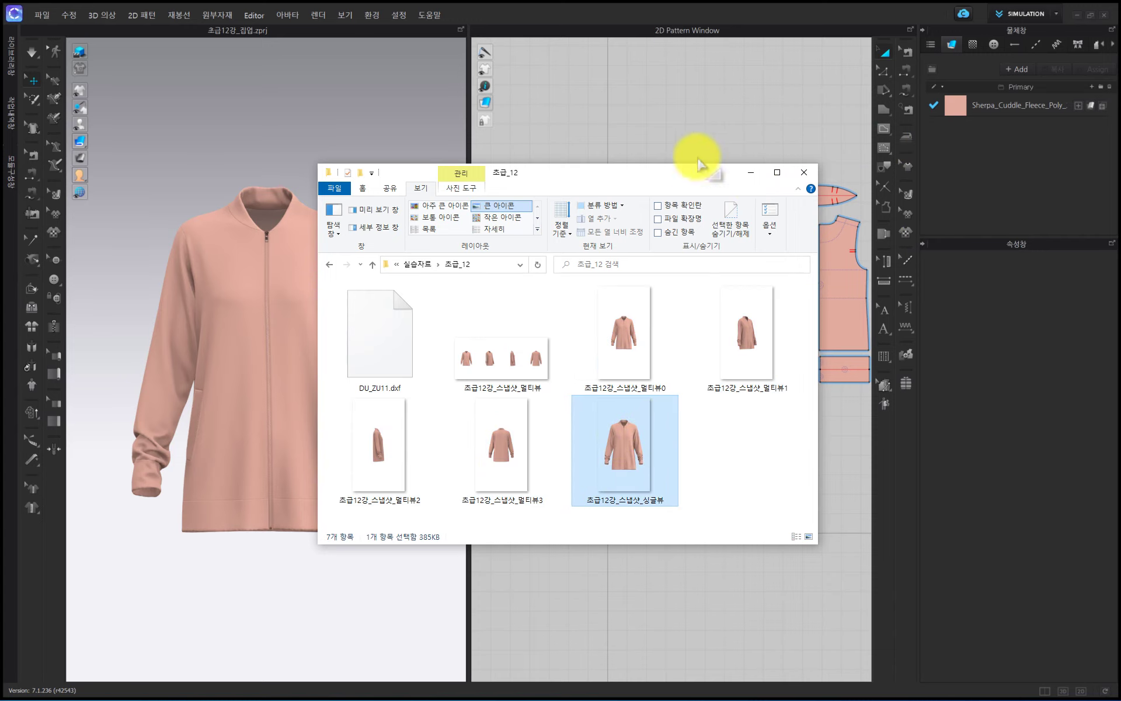
click(706, 135)
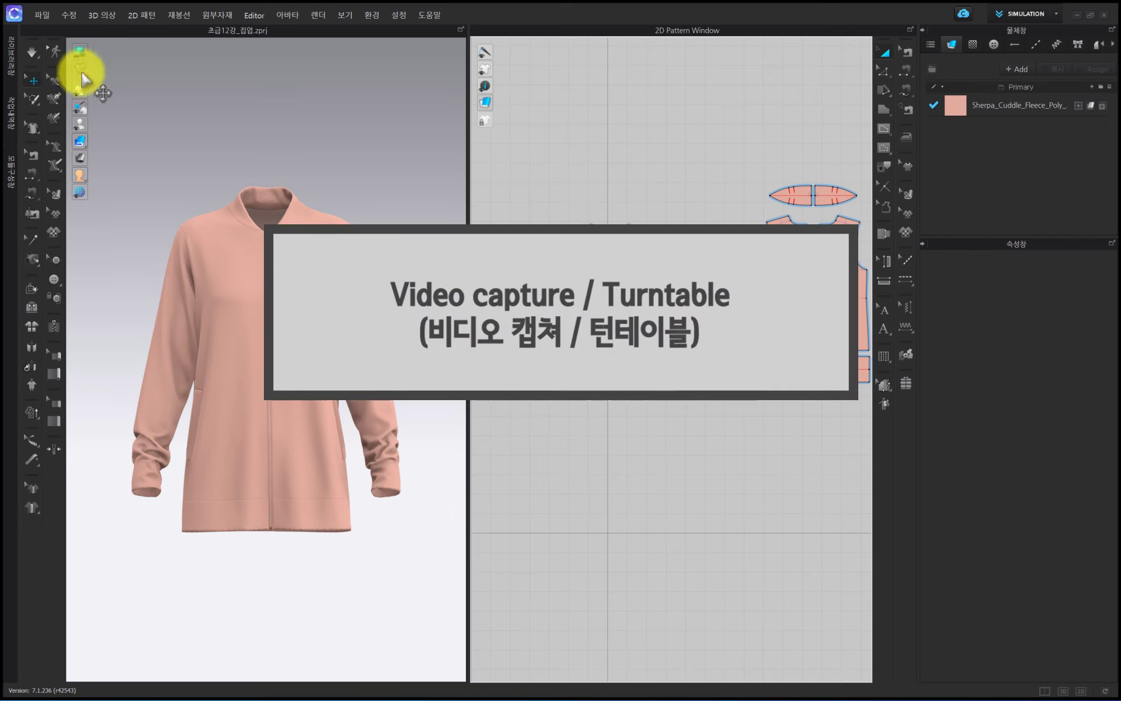
- Start a turntable video recording and set its size to 1024 x 768 (4:3) with 세로 orientation
click(44, 14)
mouse_move(93, 180)
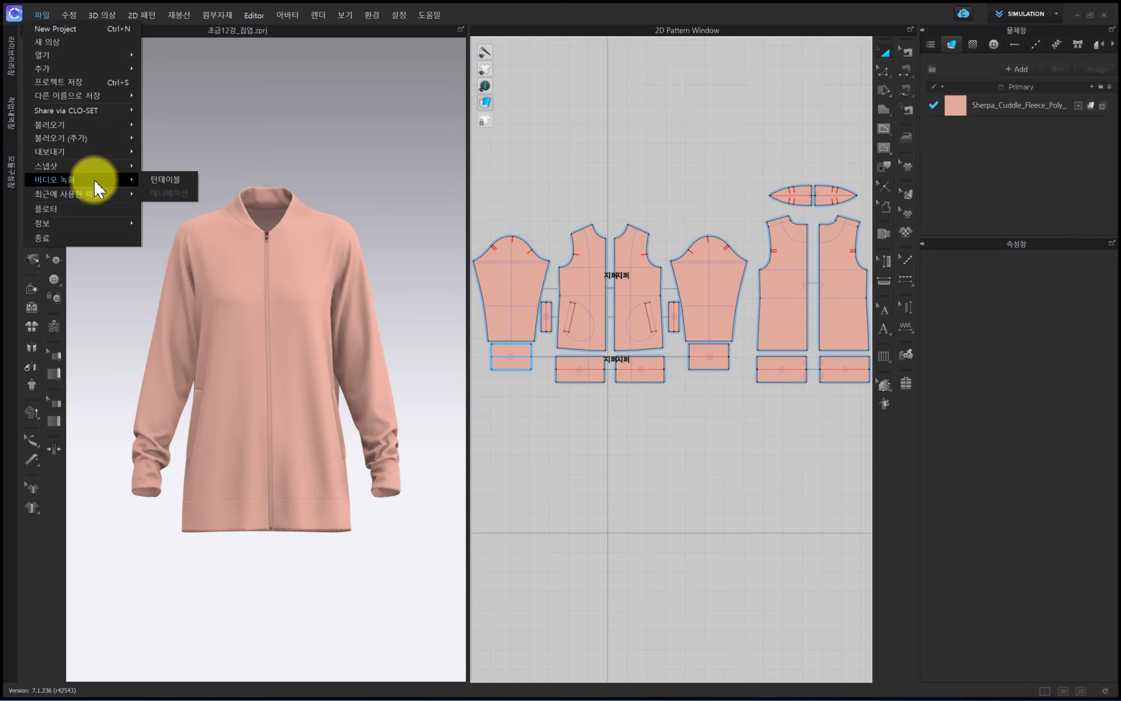
click(167, 179)
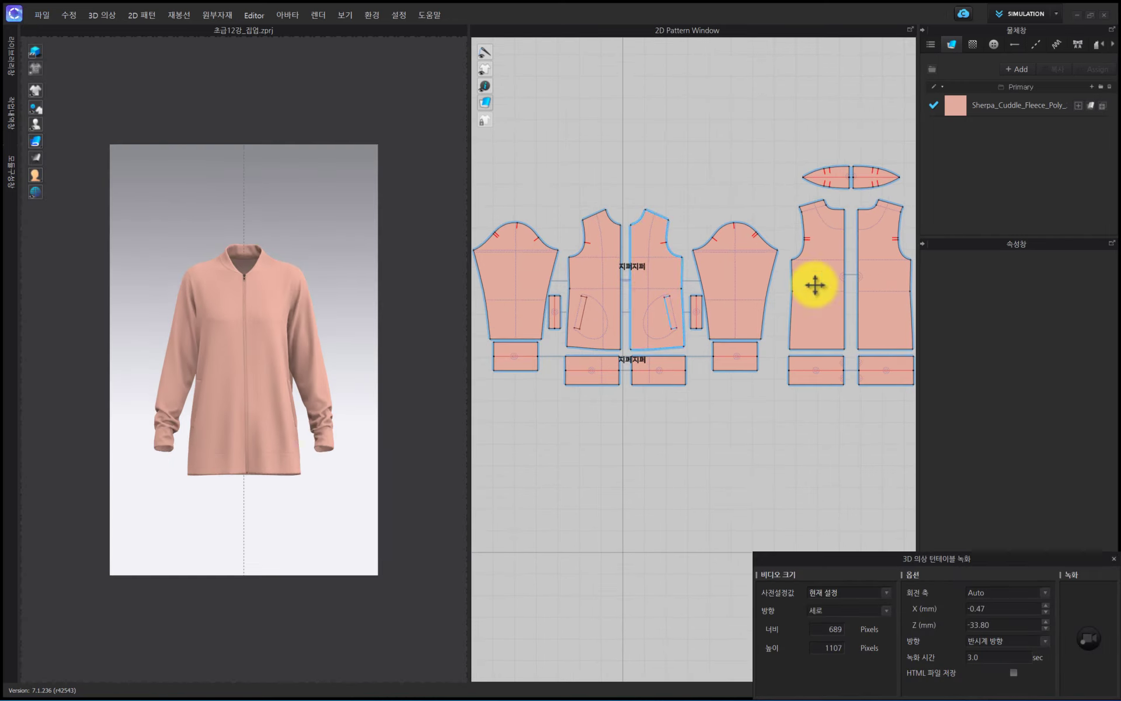
drag(990, 558, 758, 407)
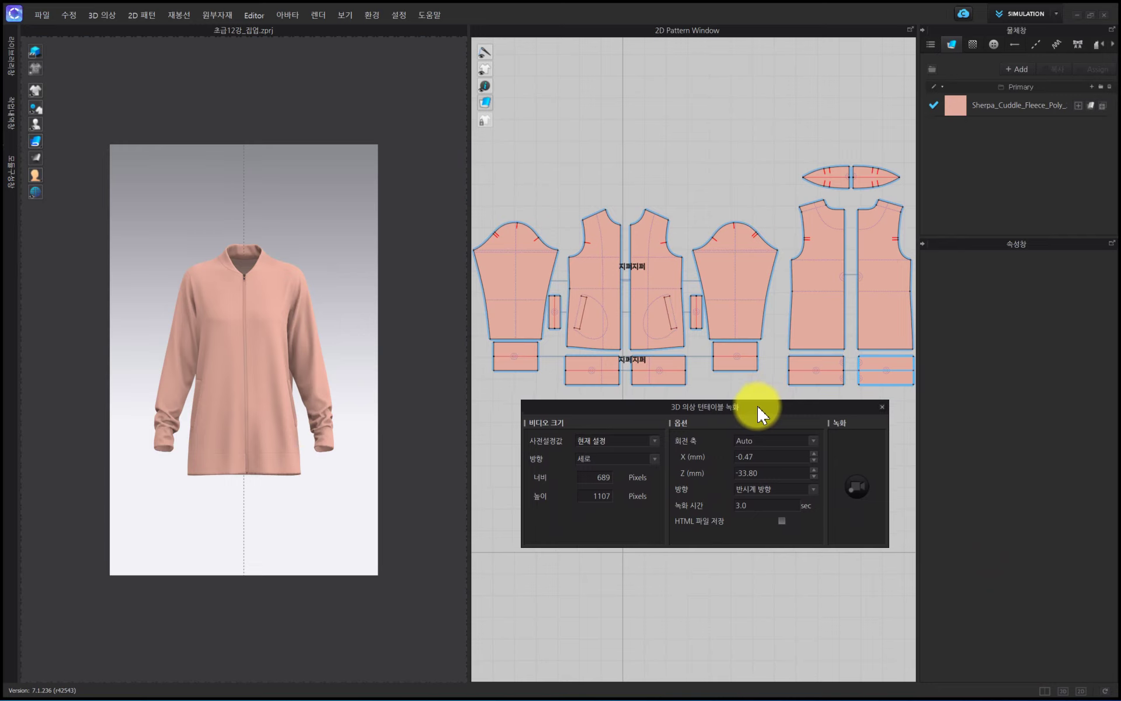
click(596, 442)
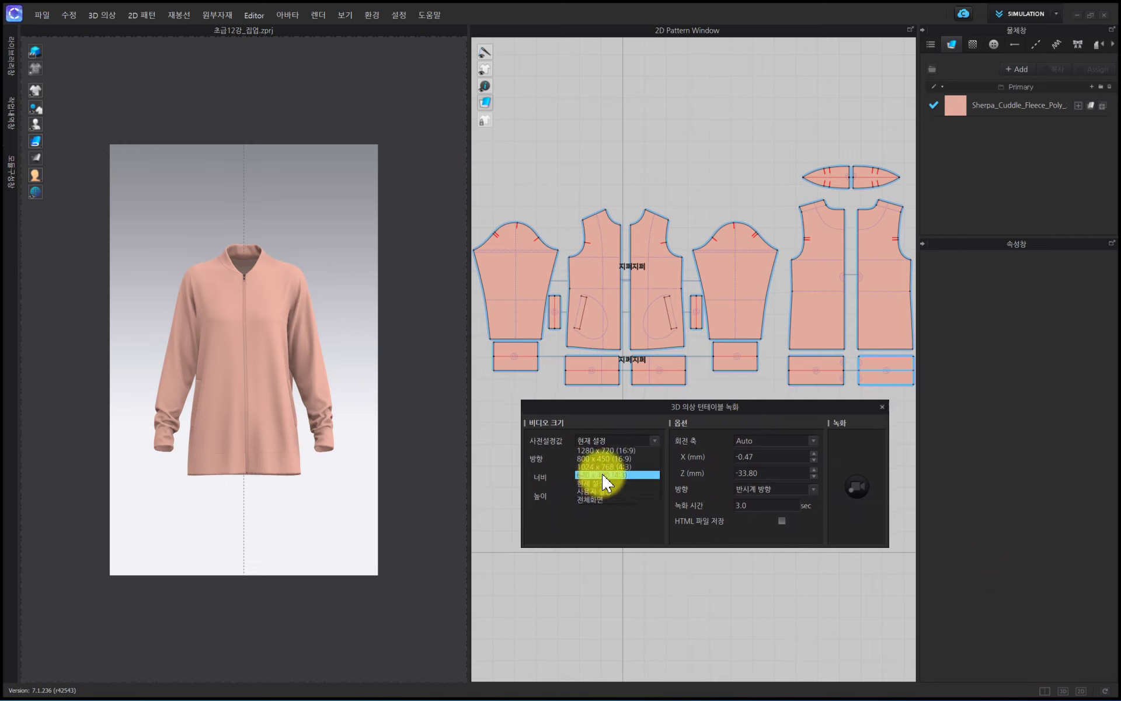
click(610, 467)
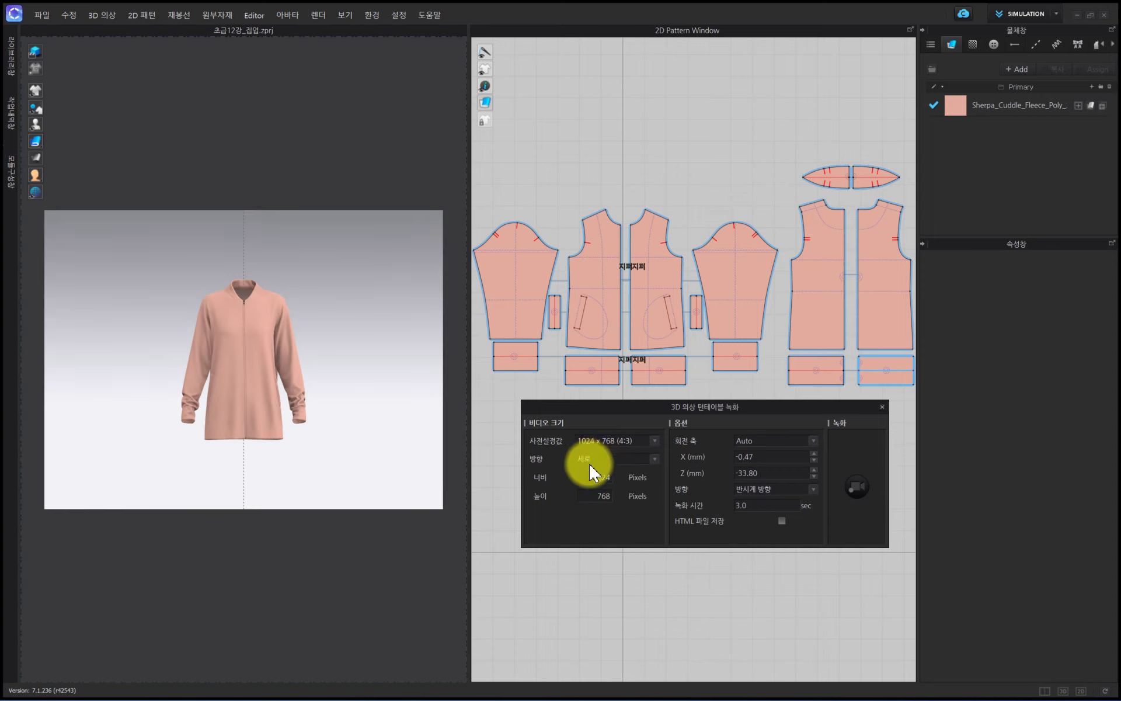
click(590, 459)
click(594, 458)
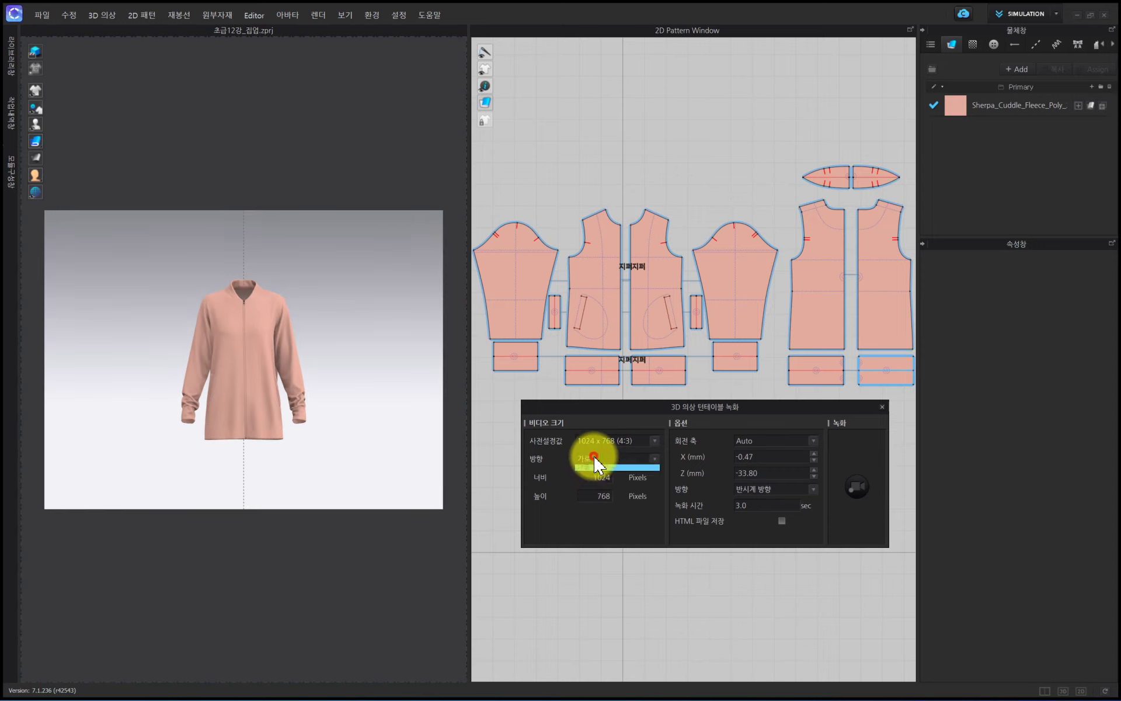
click(592, 468)
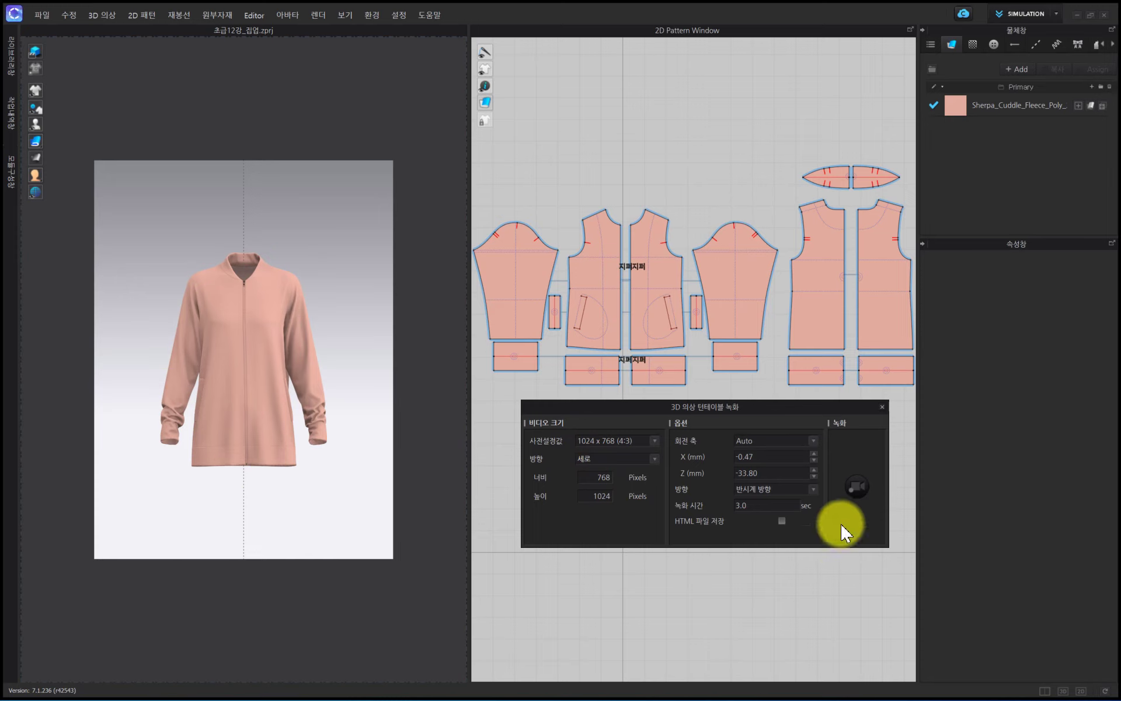
- Set the turntable axis to Center (0,0), keep 반시계 방향, set the recording time to 12.0 sec, and record it
click(756, 445)
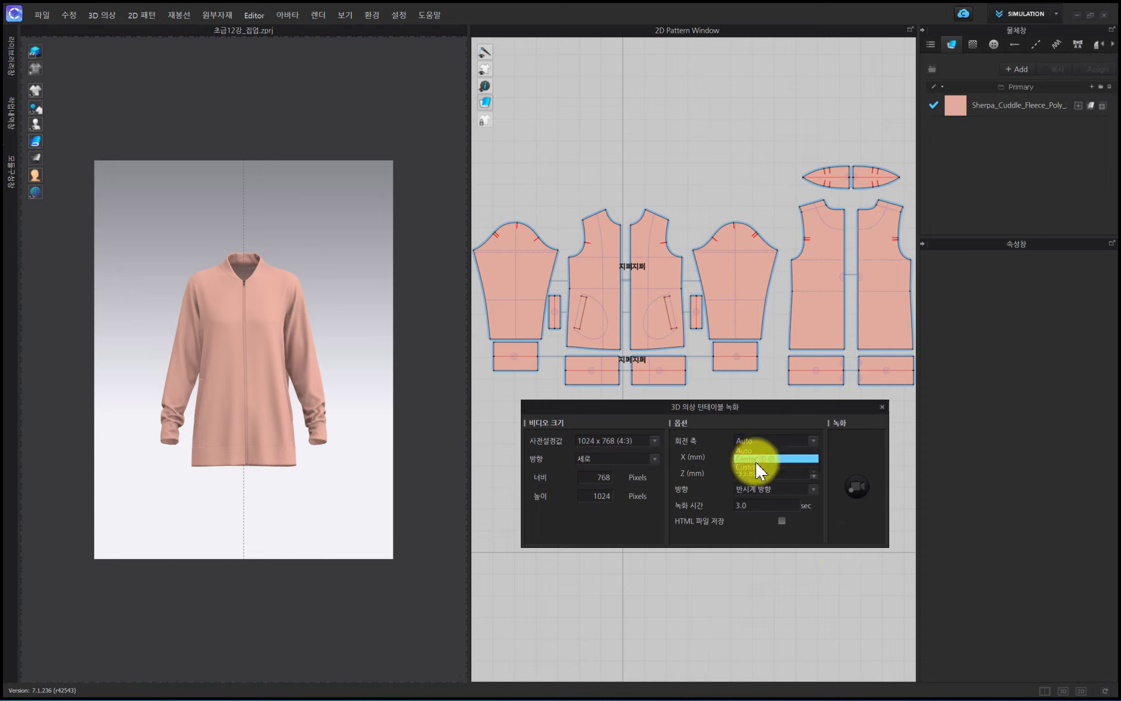
click(759, 459)
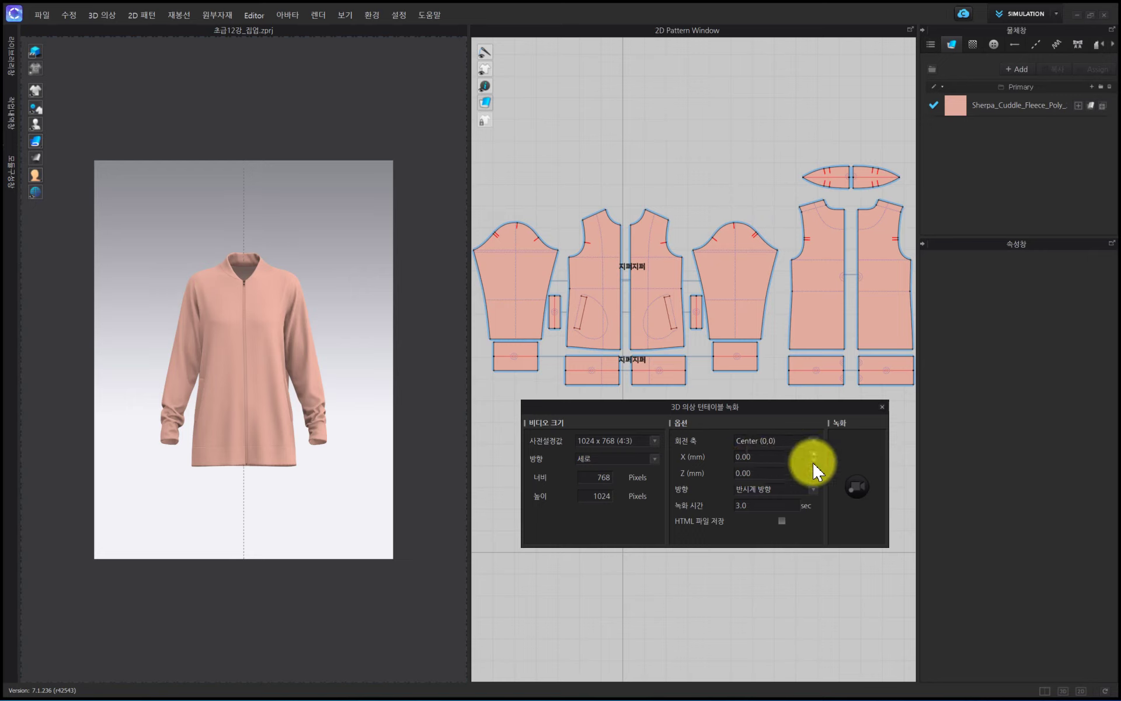
click(758, 491)
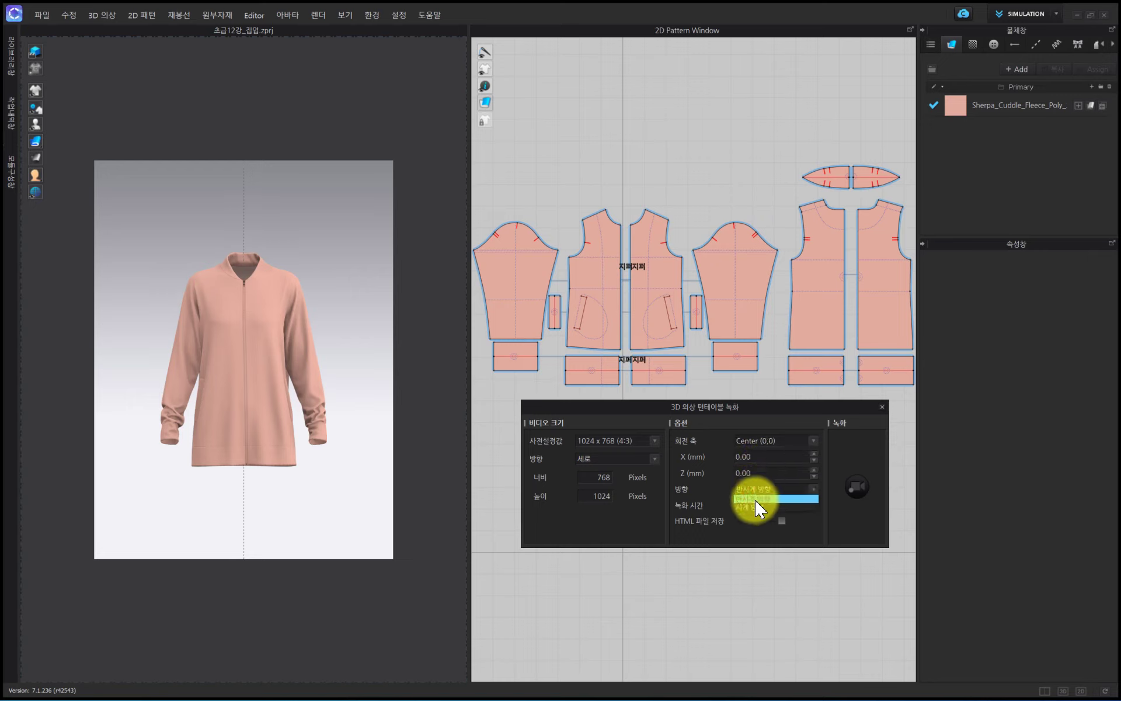
click(762, 489)
double_click(757, 507)
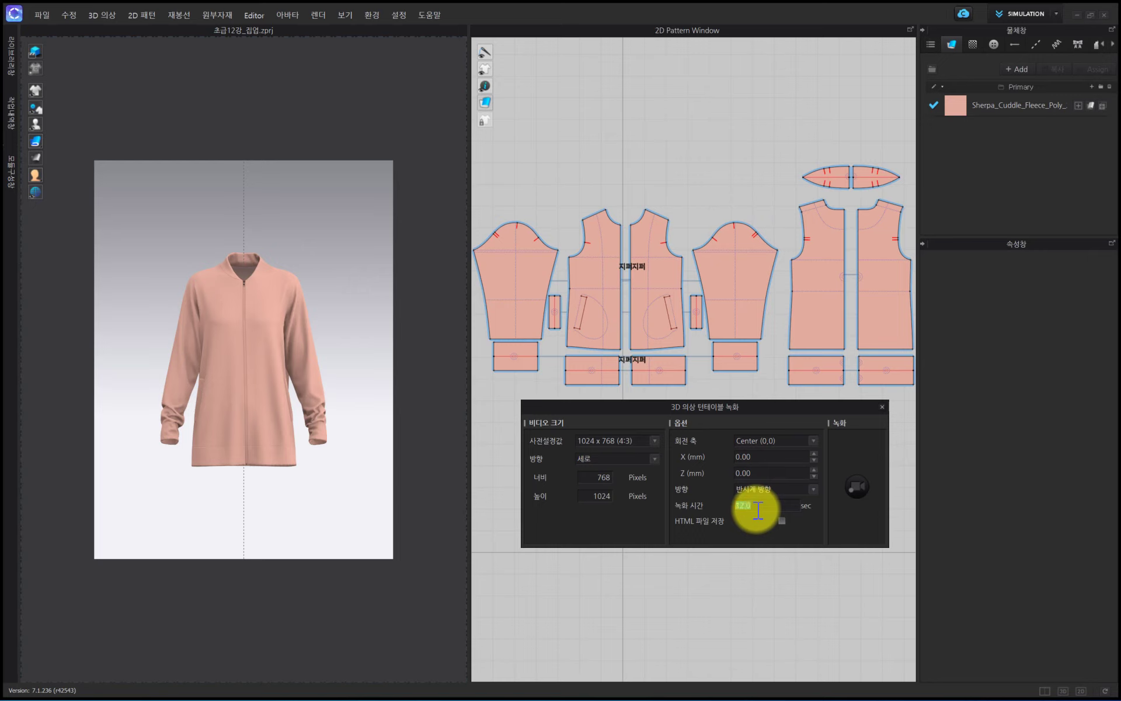
click(864, 488)
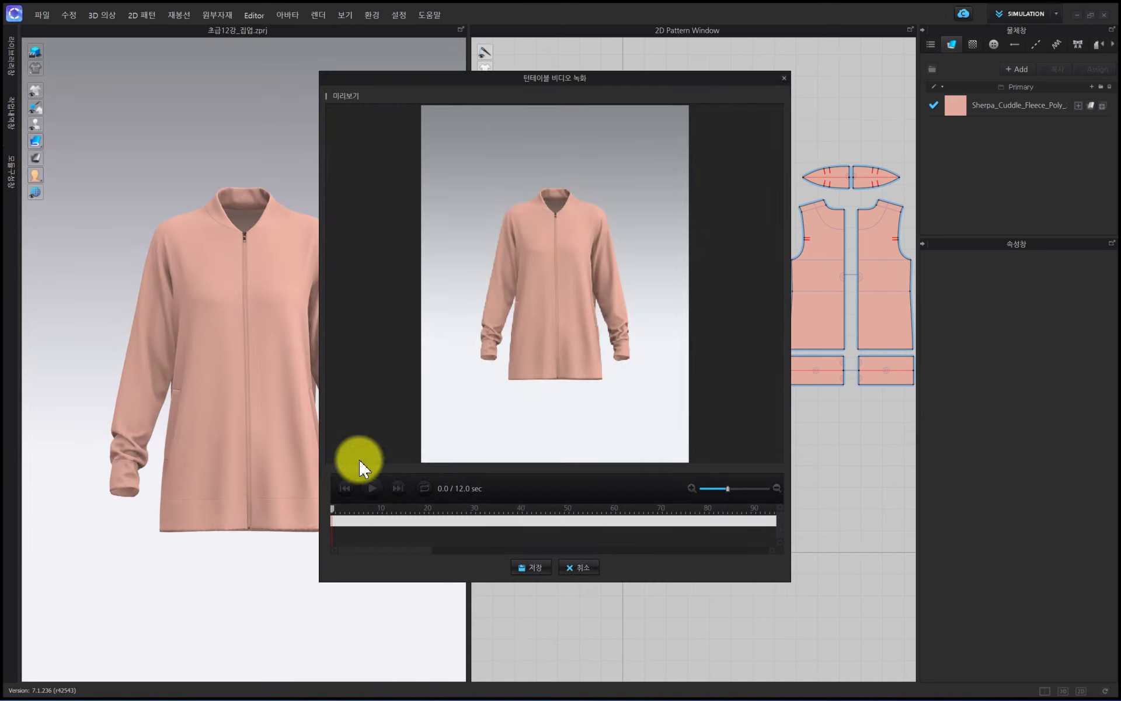
- Play the recorded turntable preview and save the video as an MP4 named 초급12강_턴테이블 in the 초급_12 folder
click(373, 491)
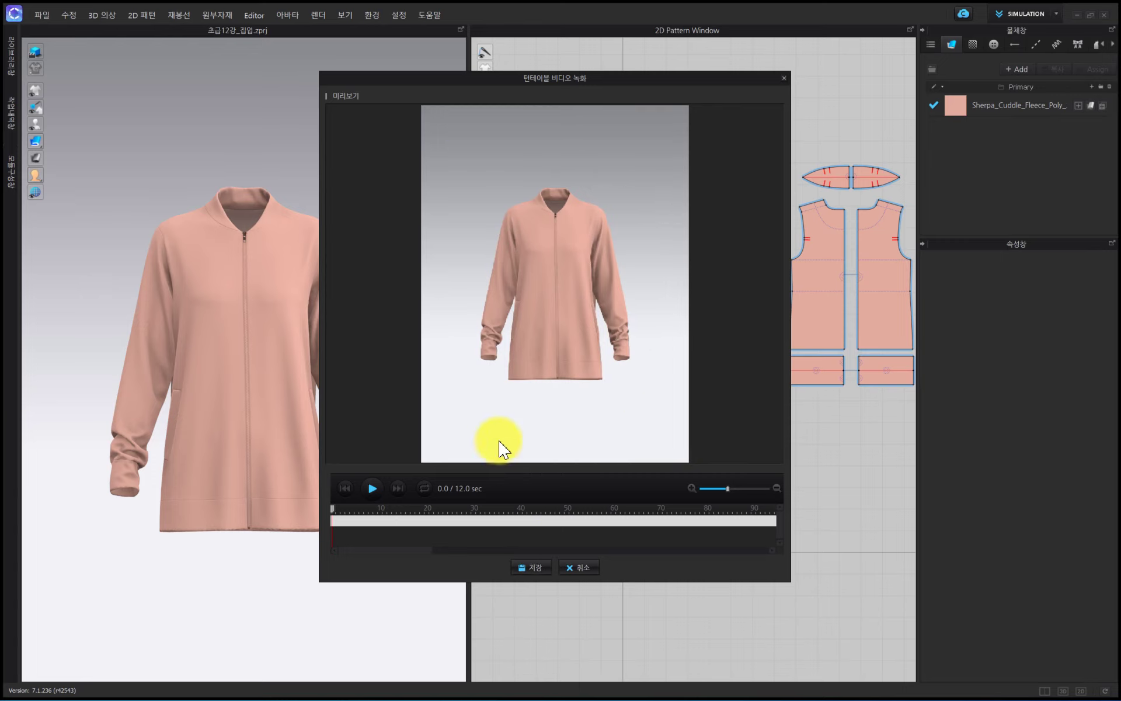
click(536, 565)
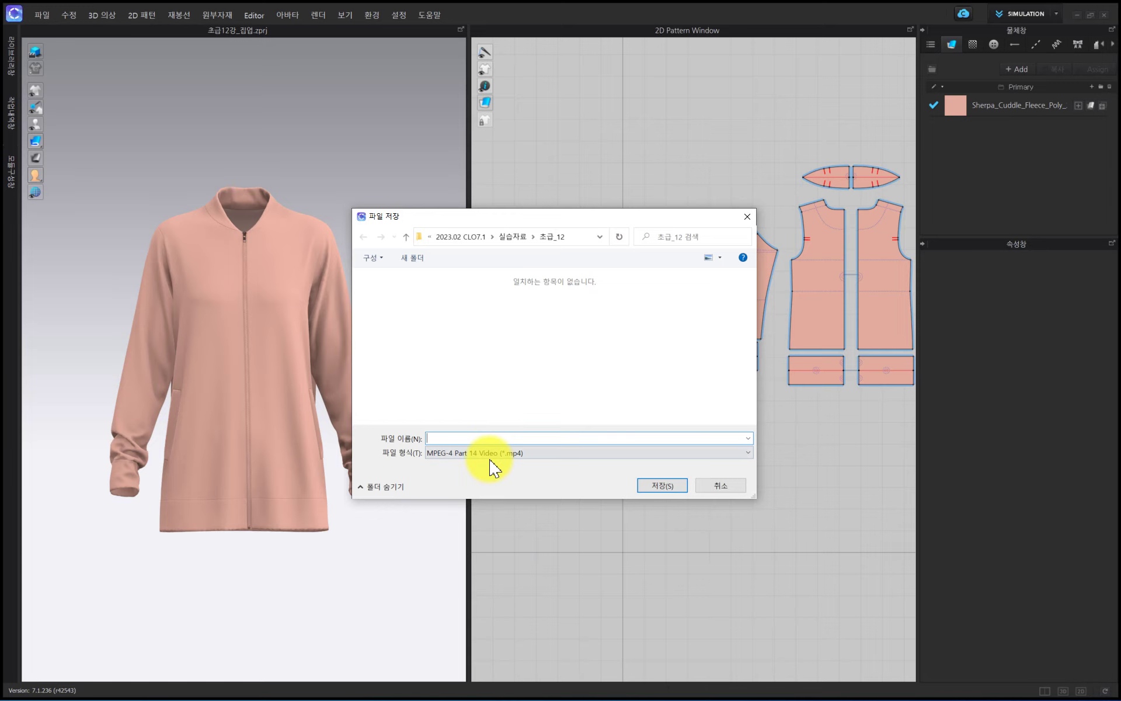
text(초급)
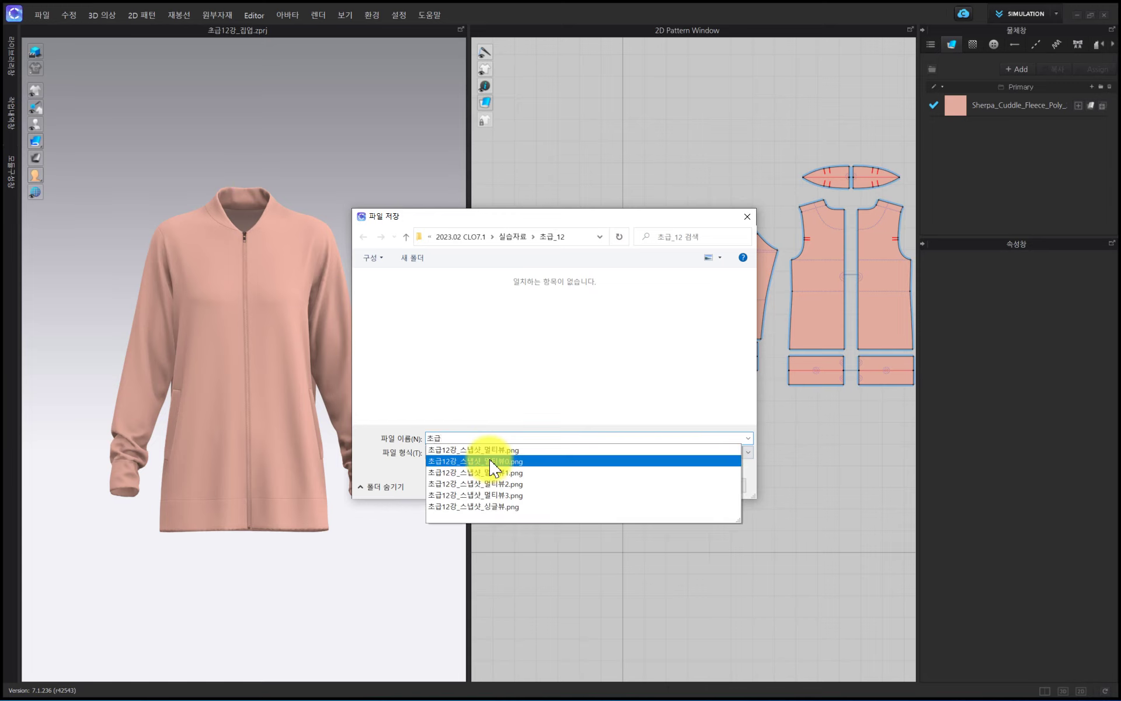
text(12)
text(강_턴테이)
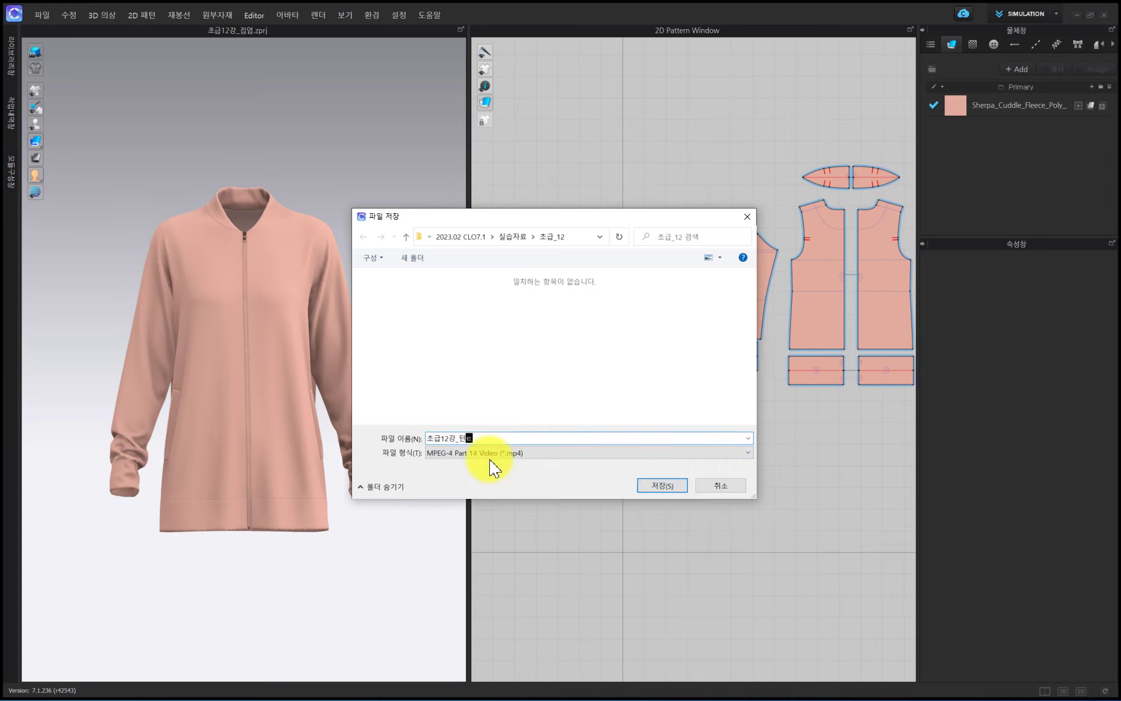
text(블)
key(Return)
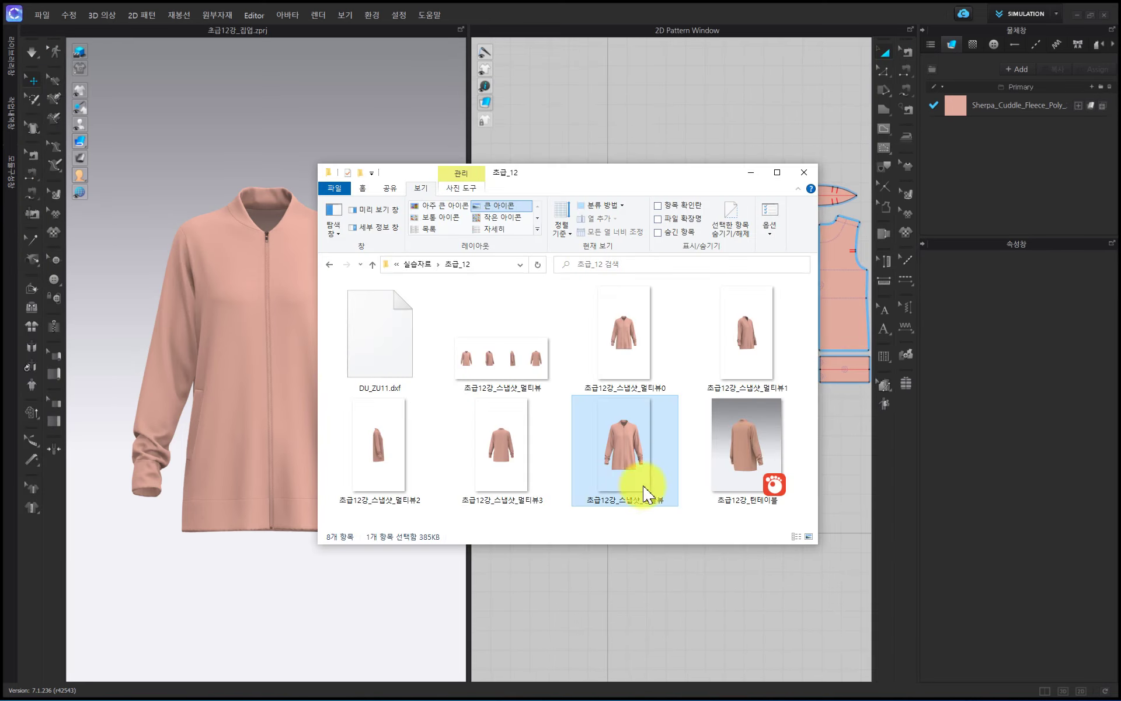
- Play the saved turntable video from the 초급_12 folder in GOM Player, then return to CLO
click(747, 459)
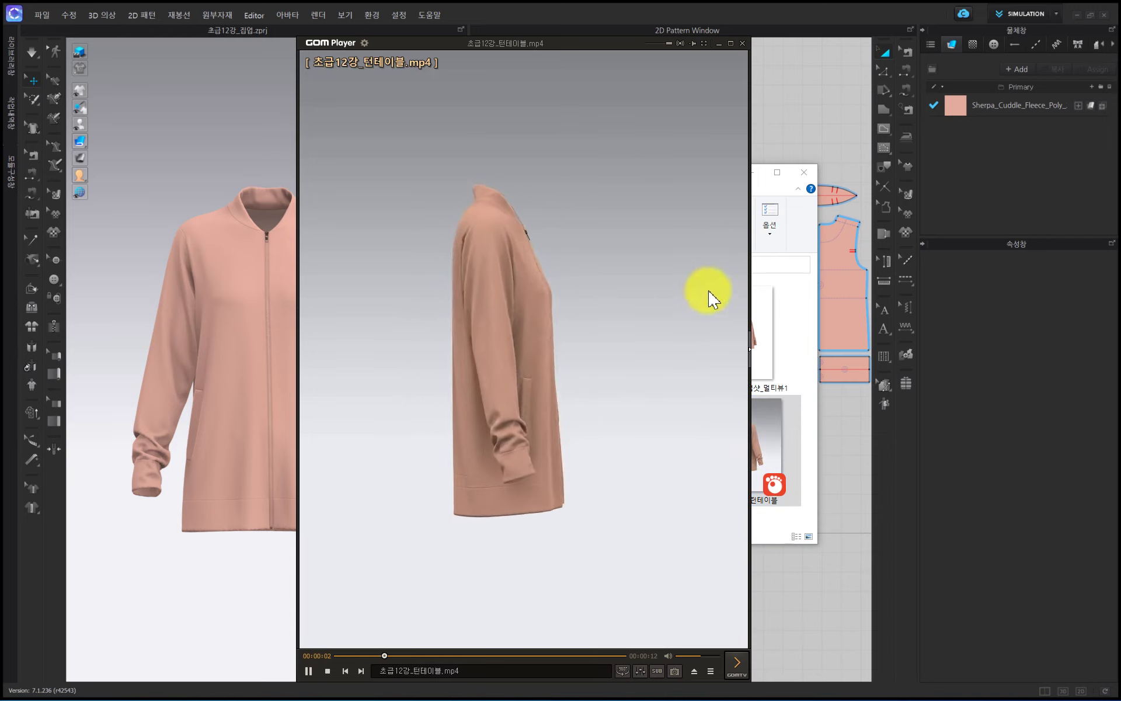
click(744, 45)
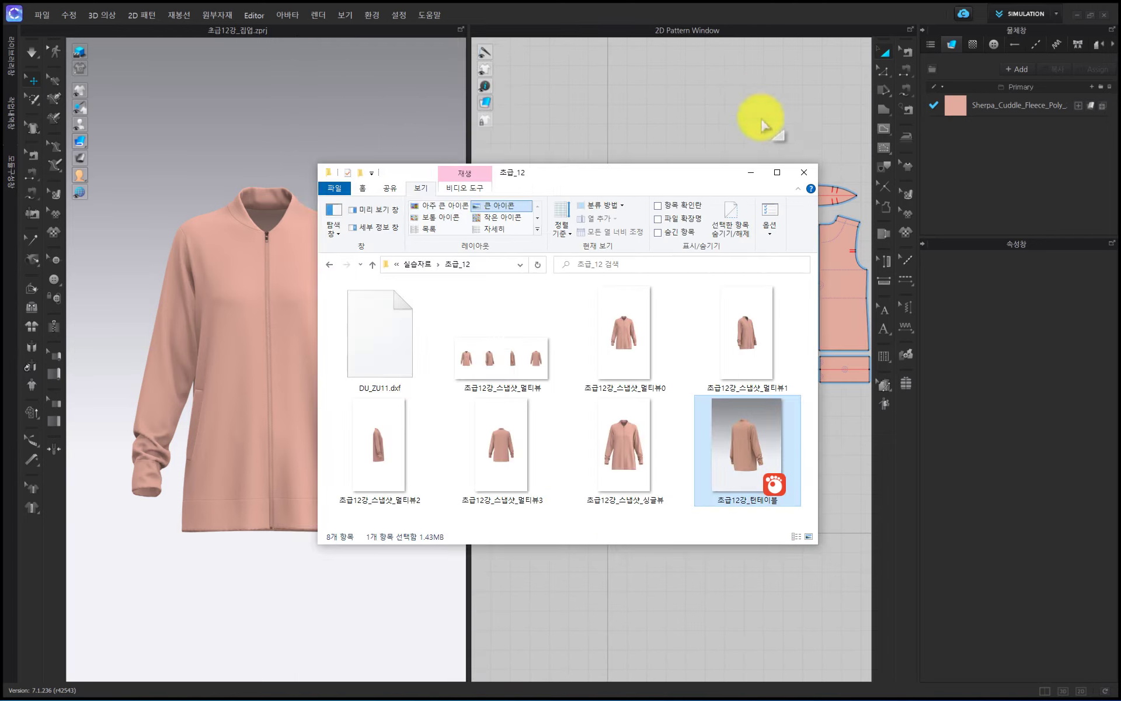
click(748, 171)
- Review the material type in the Sherpa_Cuddle_Fleece fabric's properties, then deselect the fabric
click(952, 106)
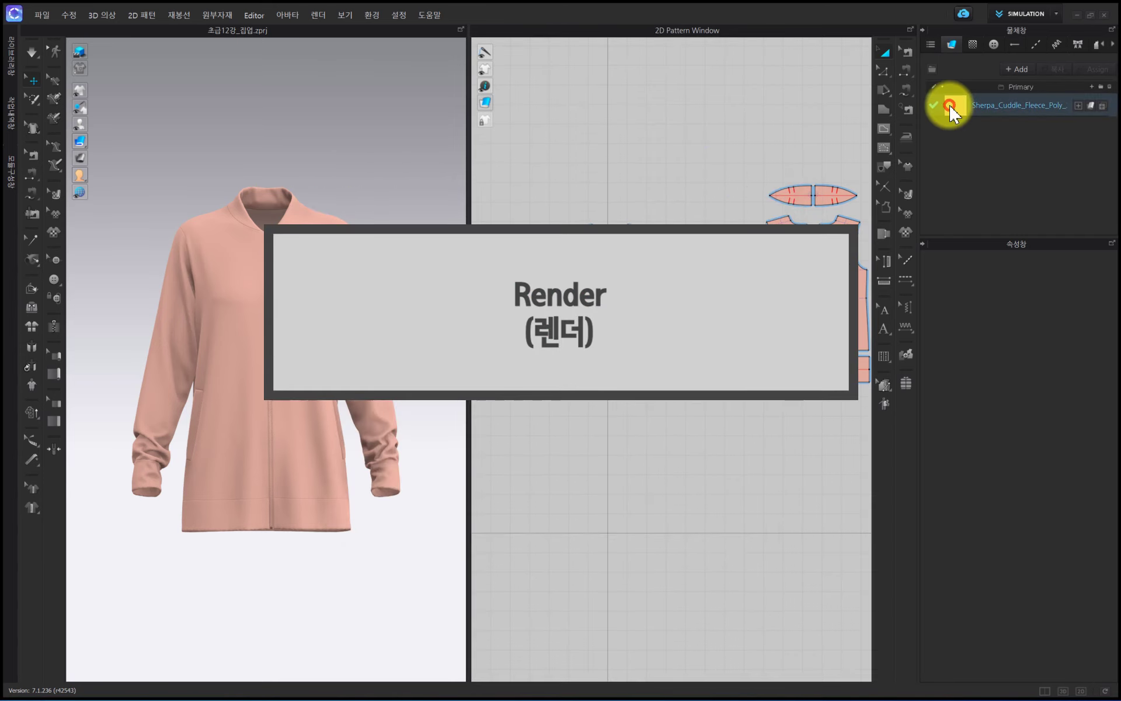
click(971, 105)
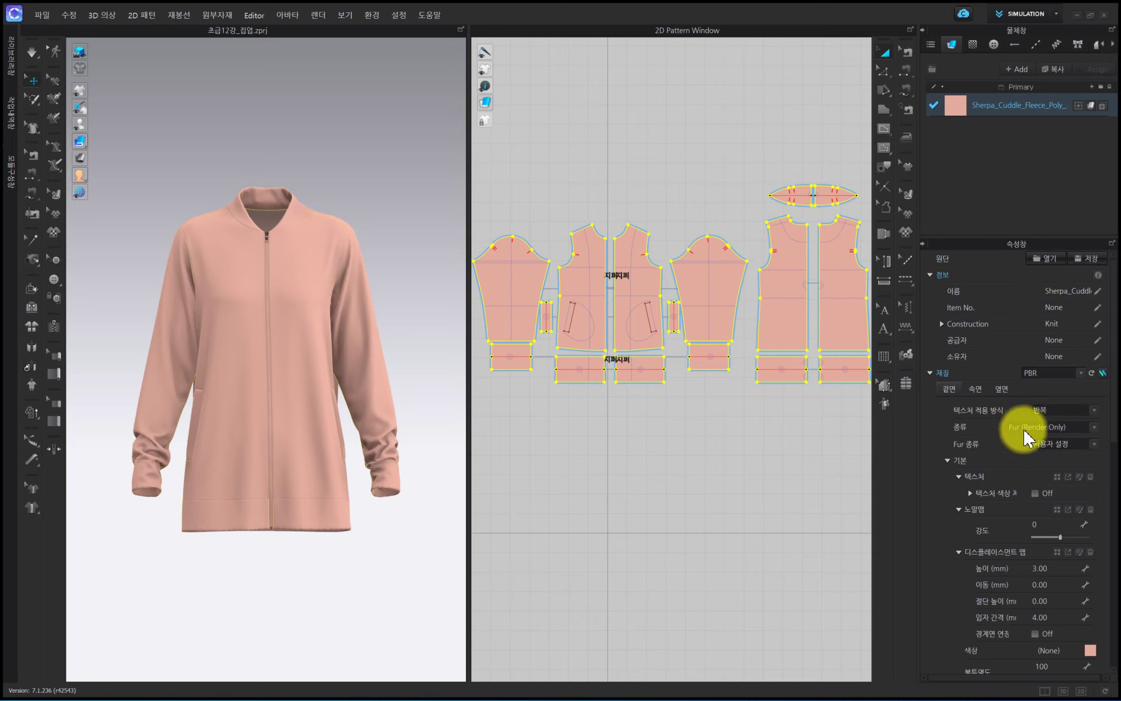
click(673, 591)
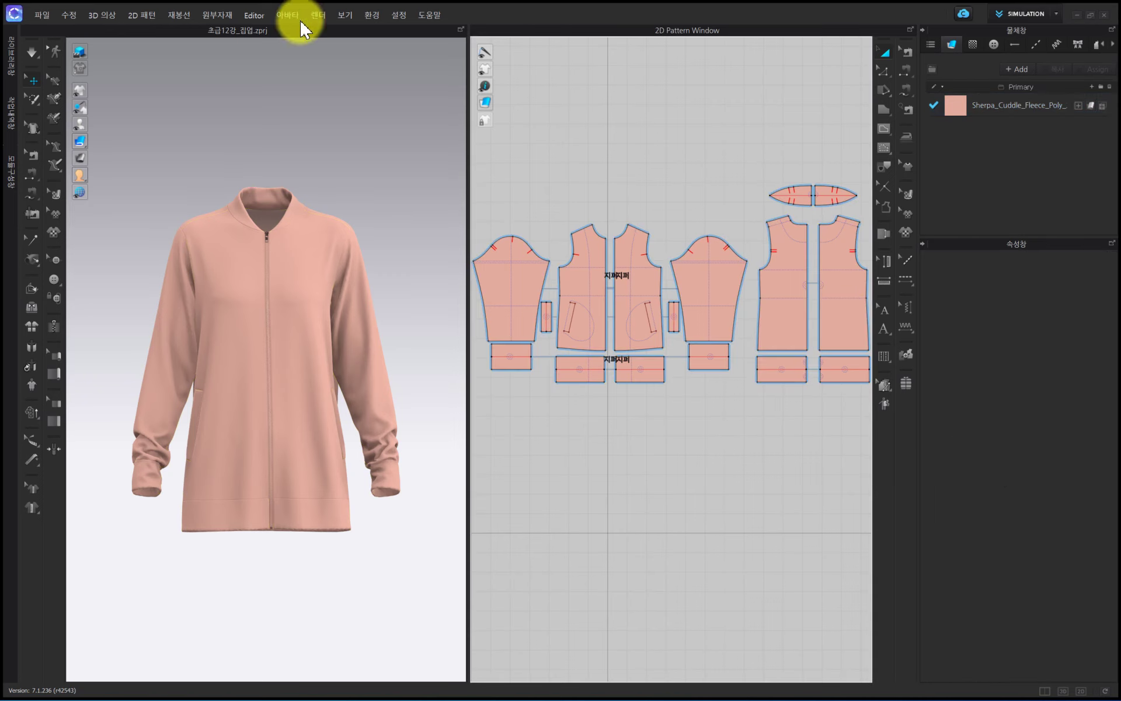
- Turn off high-quality rendering in the 3D window and open the Render window
click(80, 51)
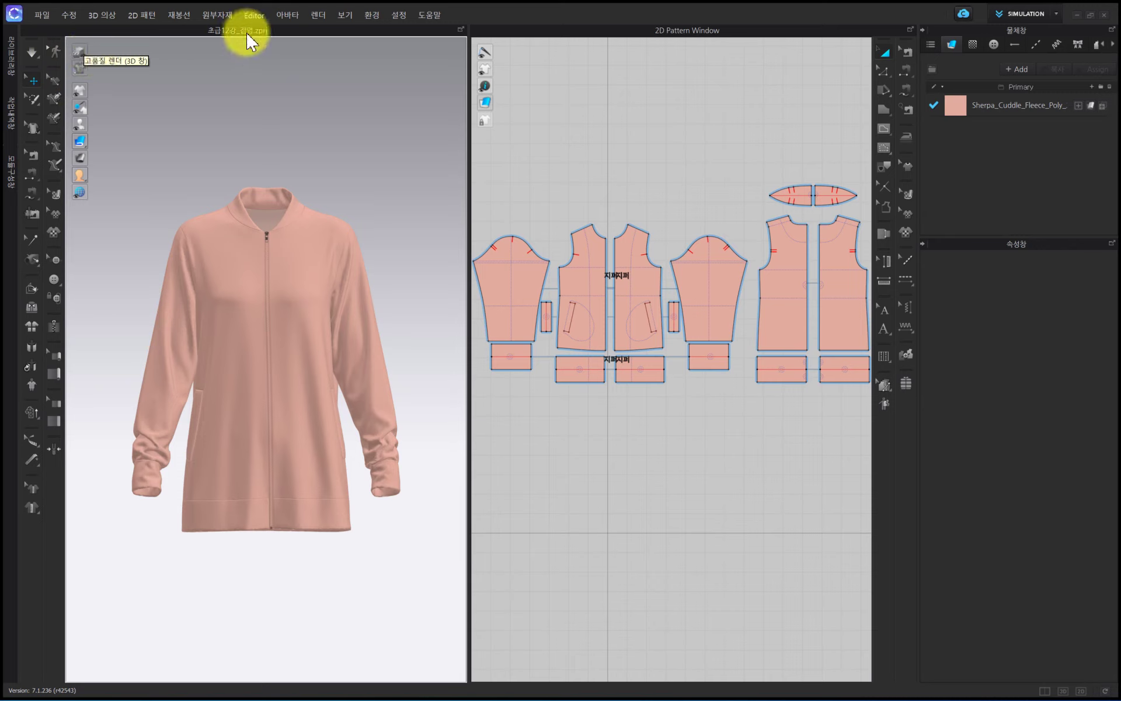
click(319, 13)
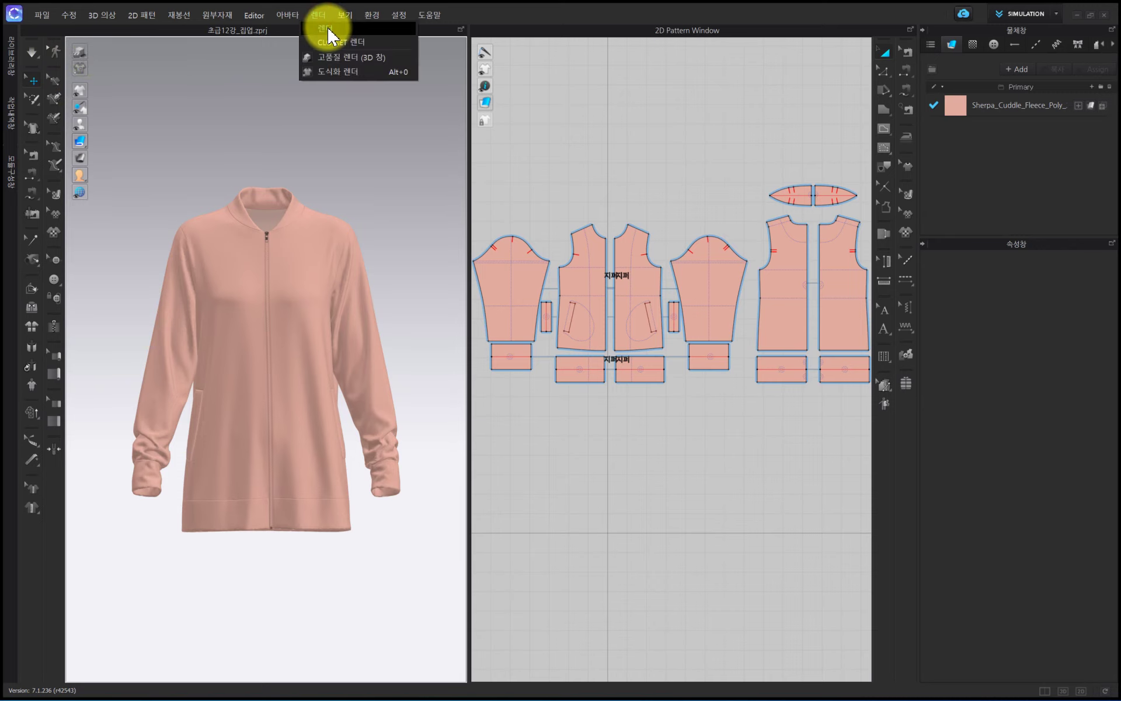
click(329, 41)
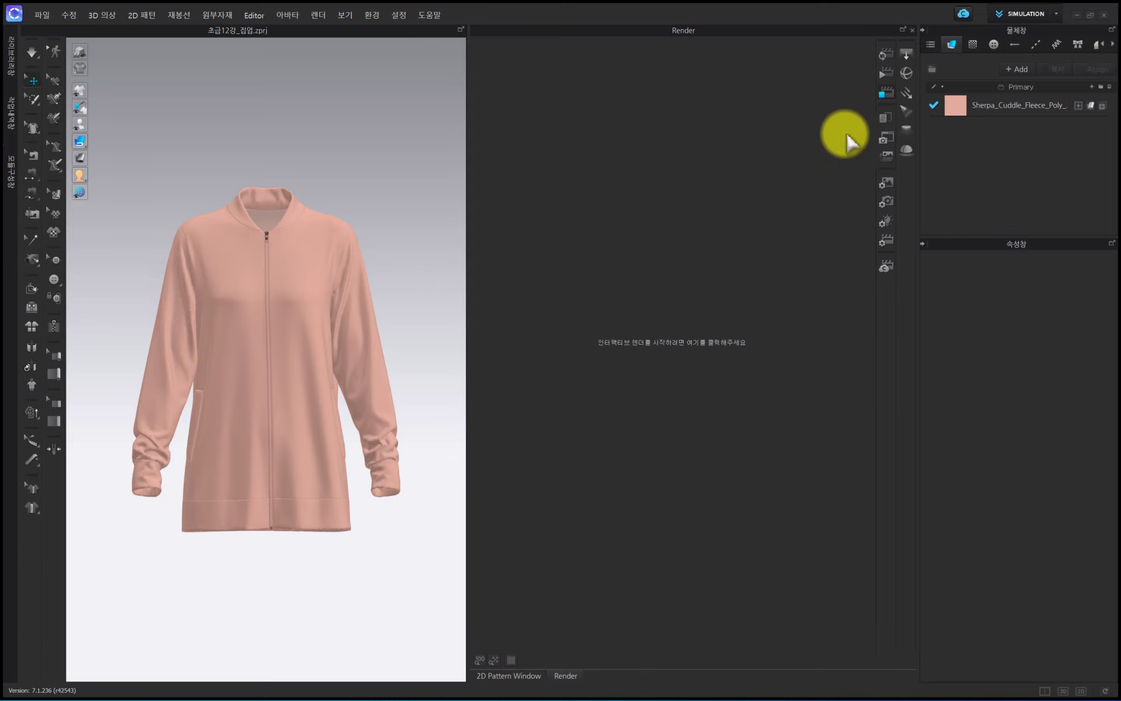
- Run the interactive render, rotate the jacket to a three-quarter front view and enlarge it slightly, then stop the render
click(885, 54)
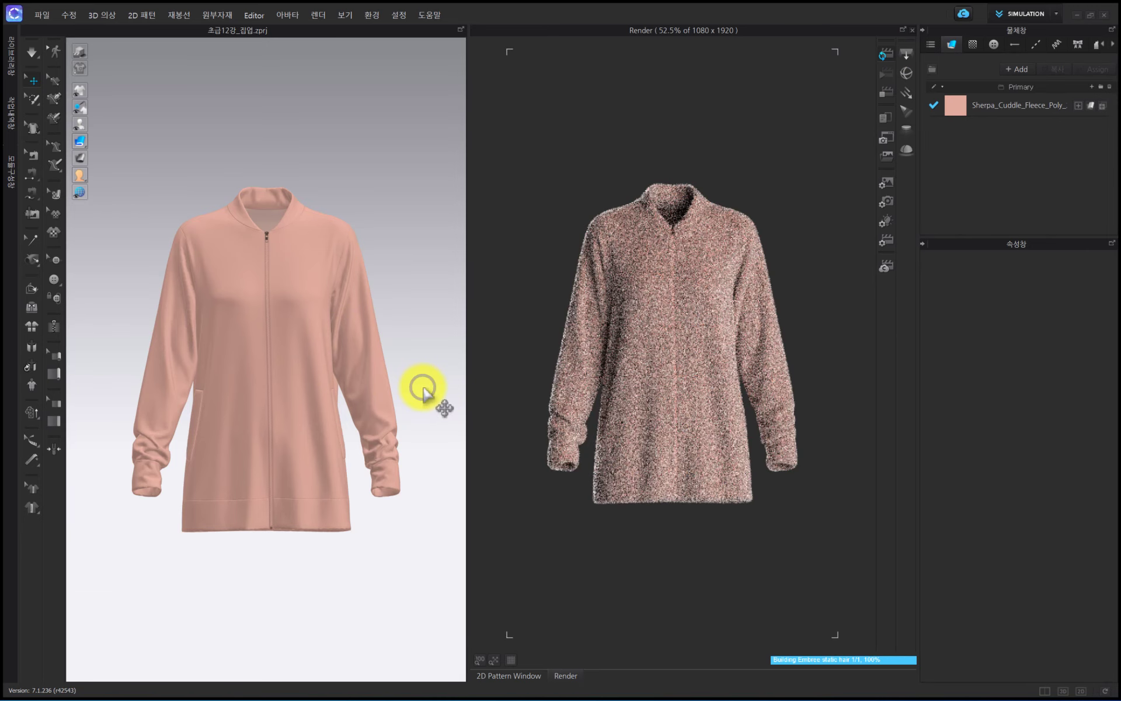
right_drag(423, 392, 389, 392)
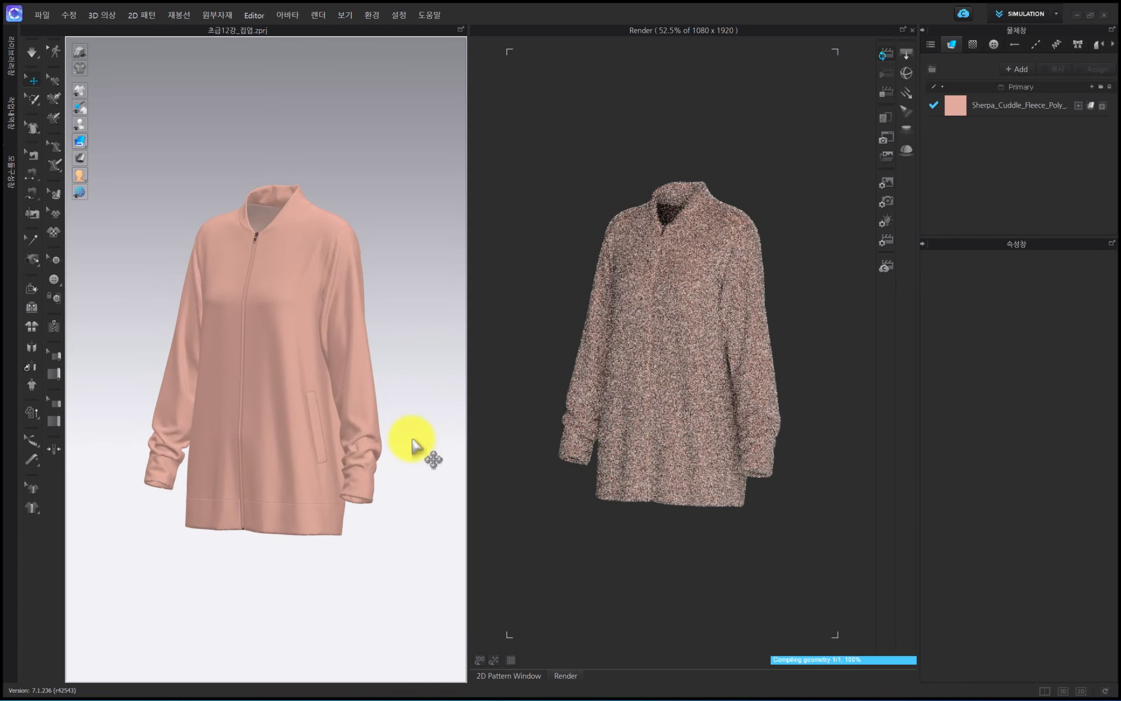
right_drag(414, 444, 376, 438)
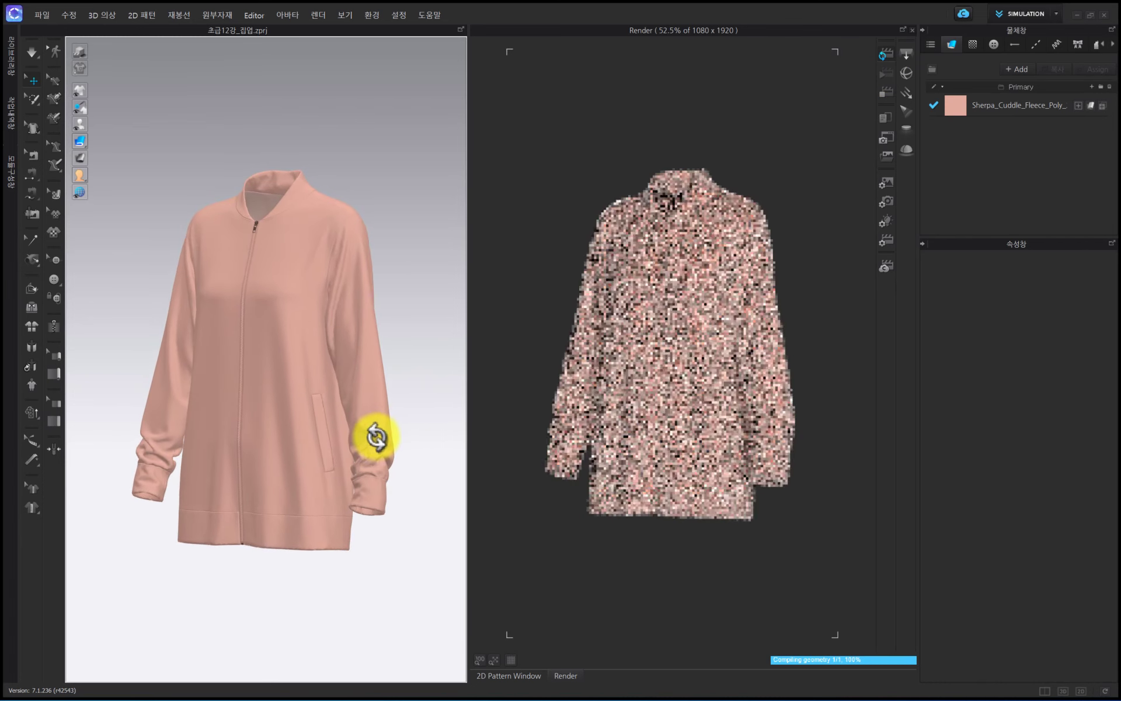
click(884, 94)
- Run a final render of the jacket from the current view and stop it after a short preview
click(883, 76)
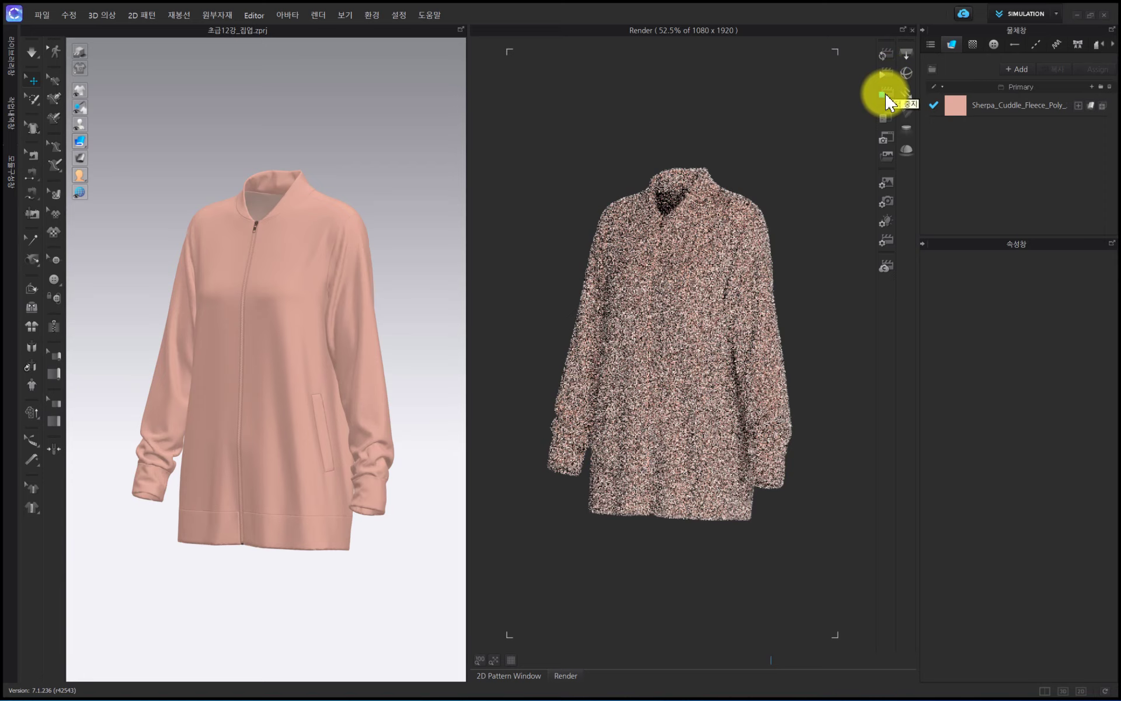
click(885, 95)
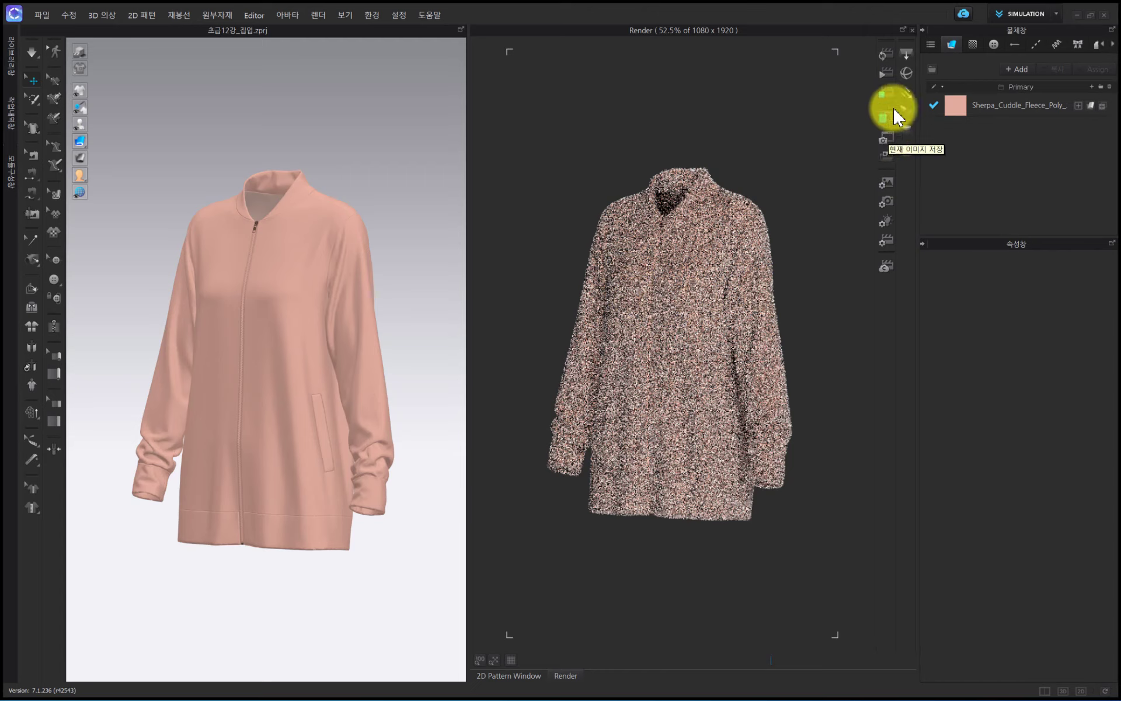
click(889, 78)
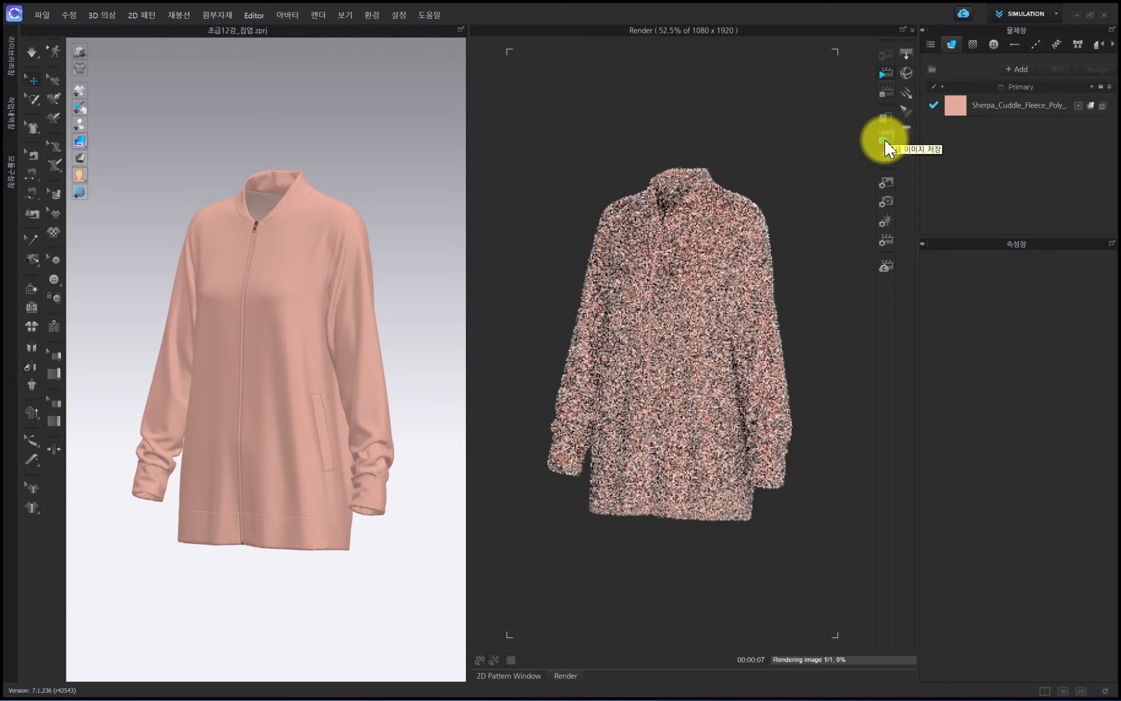
click(886, 95)
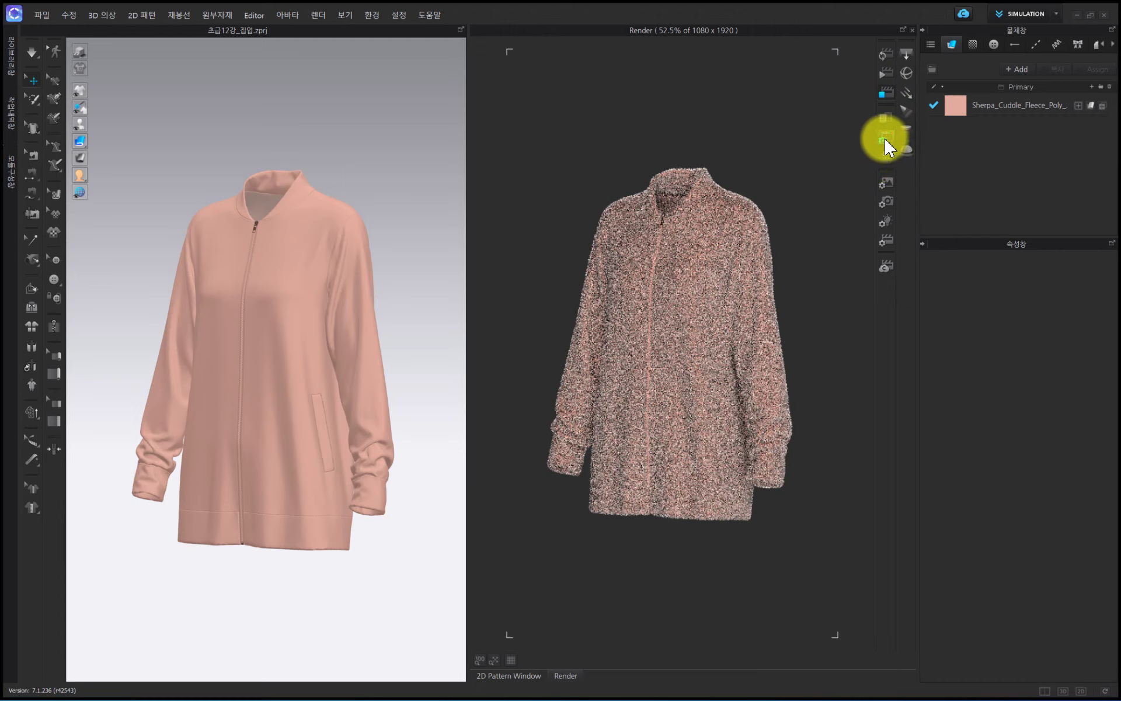
- Show the render's image/video properties, keeping the type as 이미지 and the orientation as Portrait
click(887, 184)
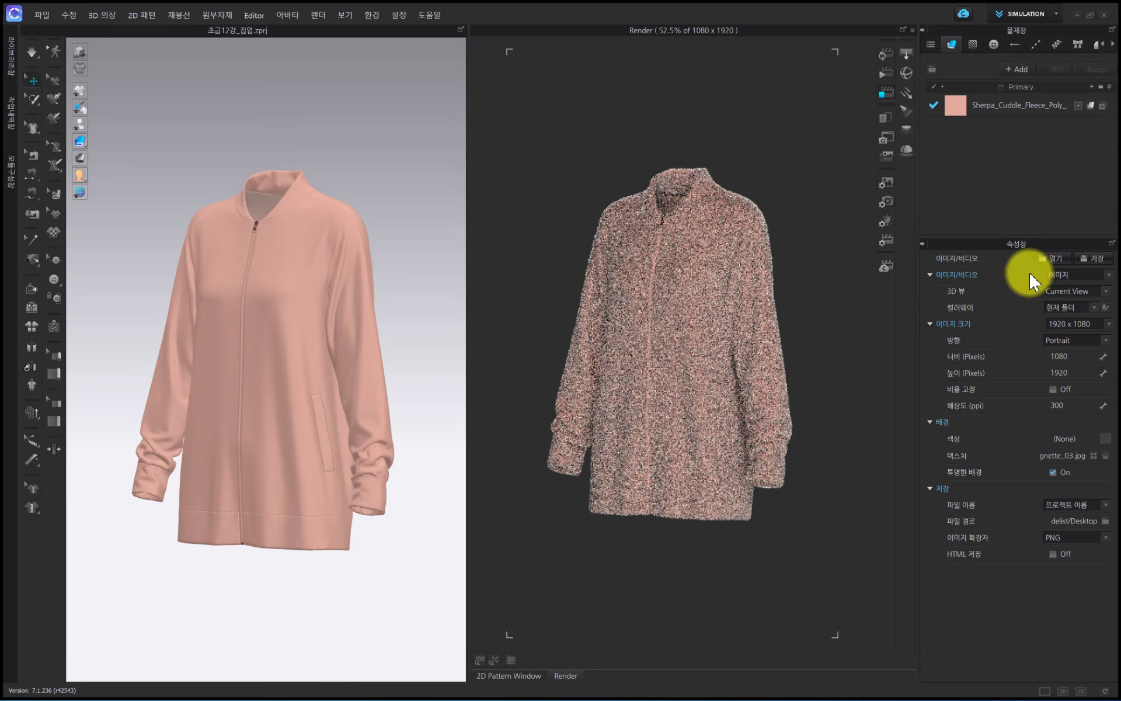
click(1072, 276)
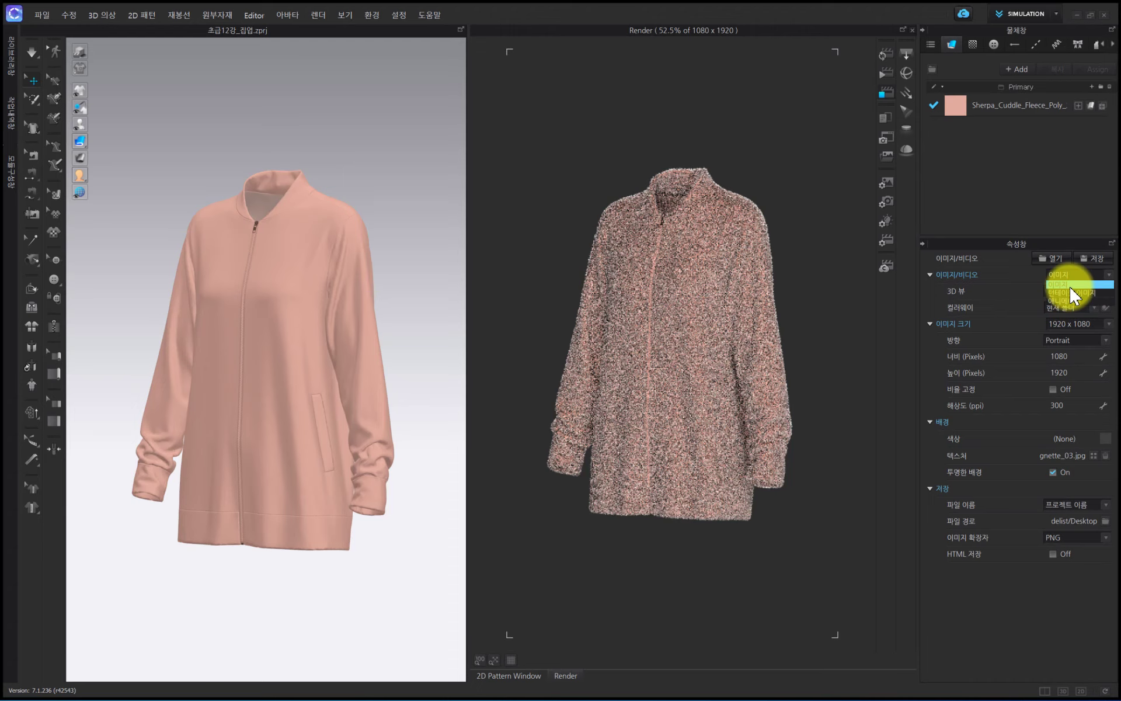
click(1071, 285)
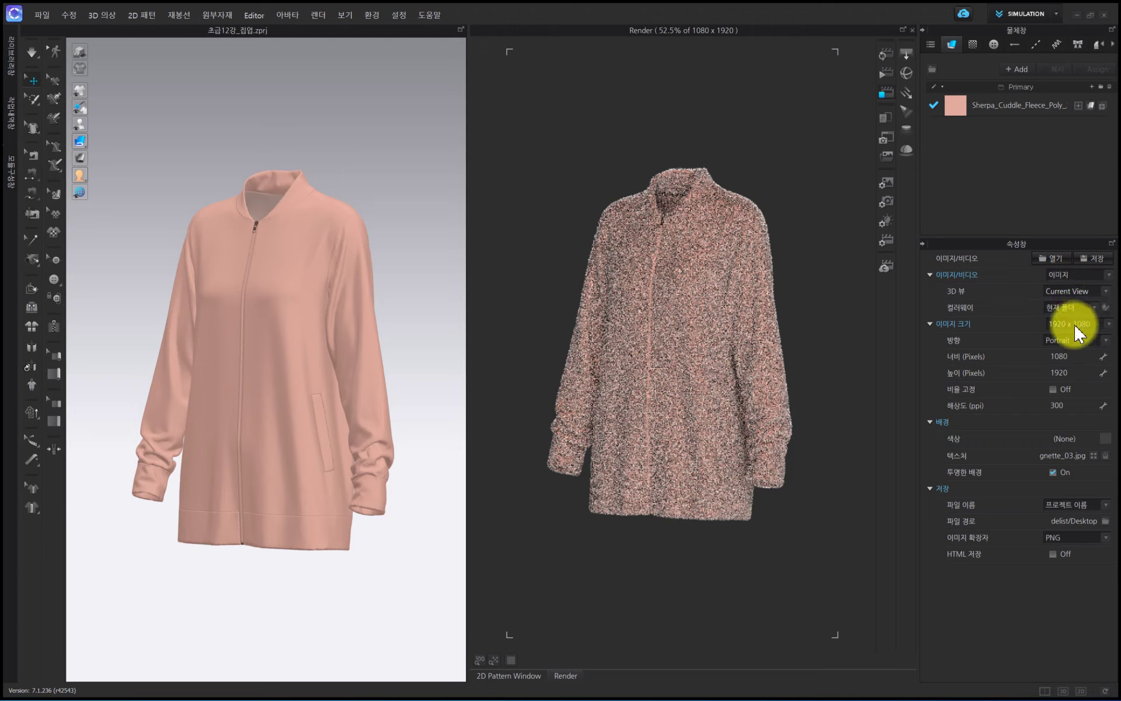
click(1065, 341)
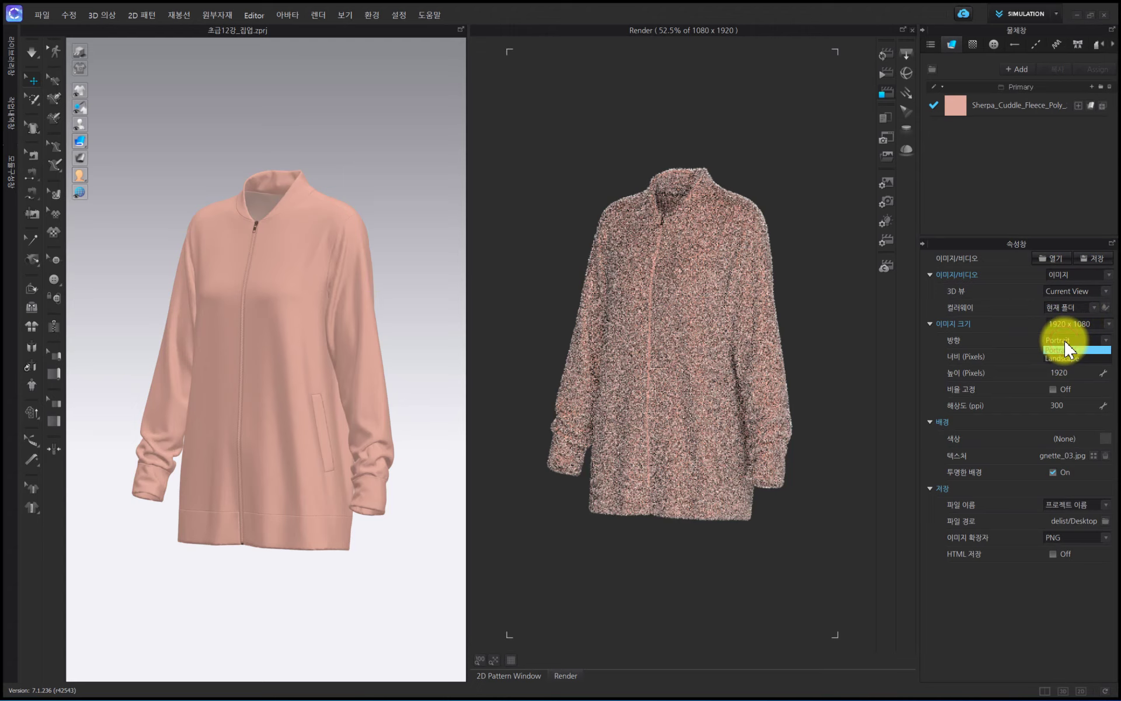
click(1074, 349)
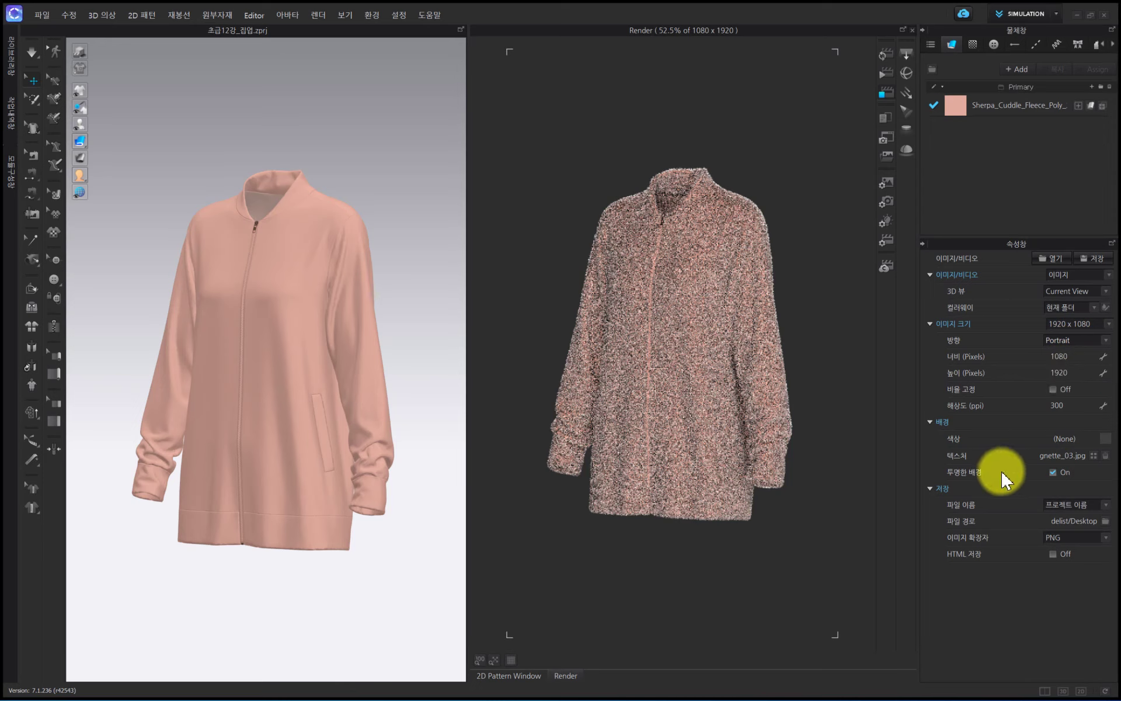
- Switch off the transparent background, load Vignette_02 as the background texture, and preview it with a short final render
click(1054, 472)
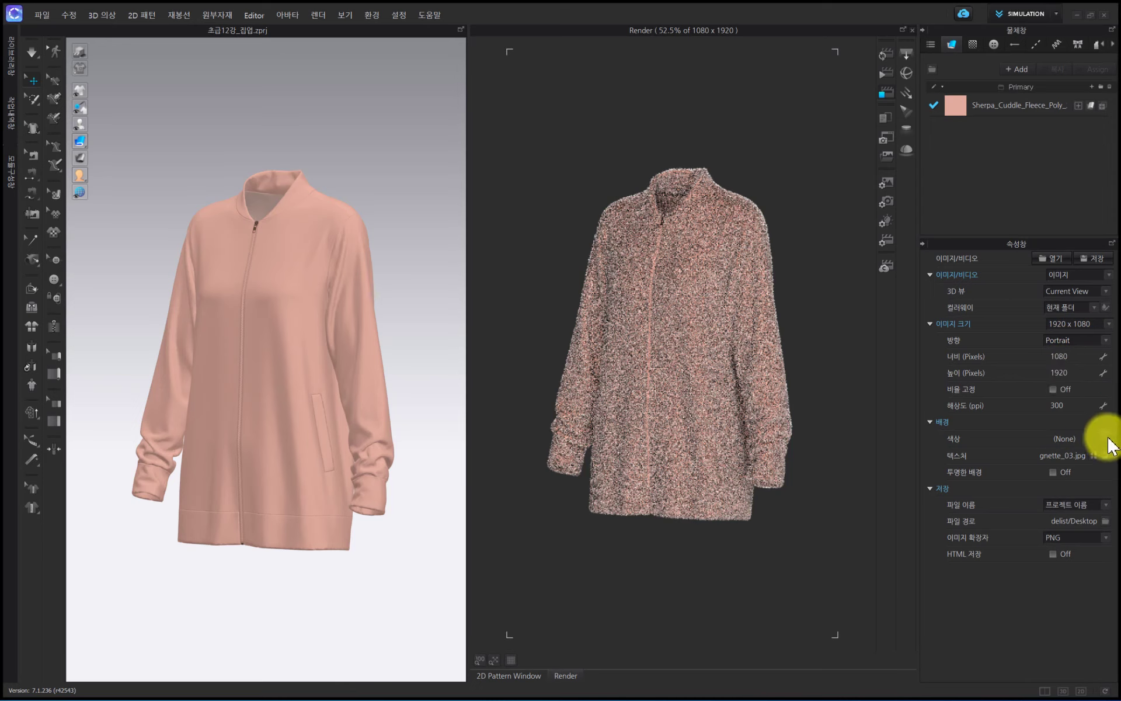
click(1094, 456)
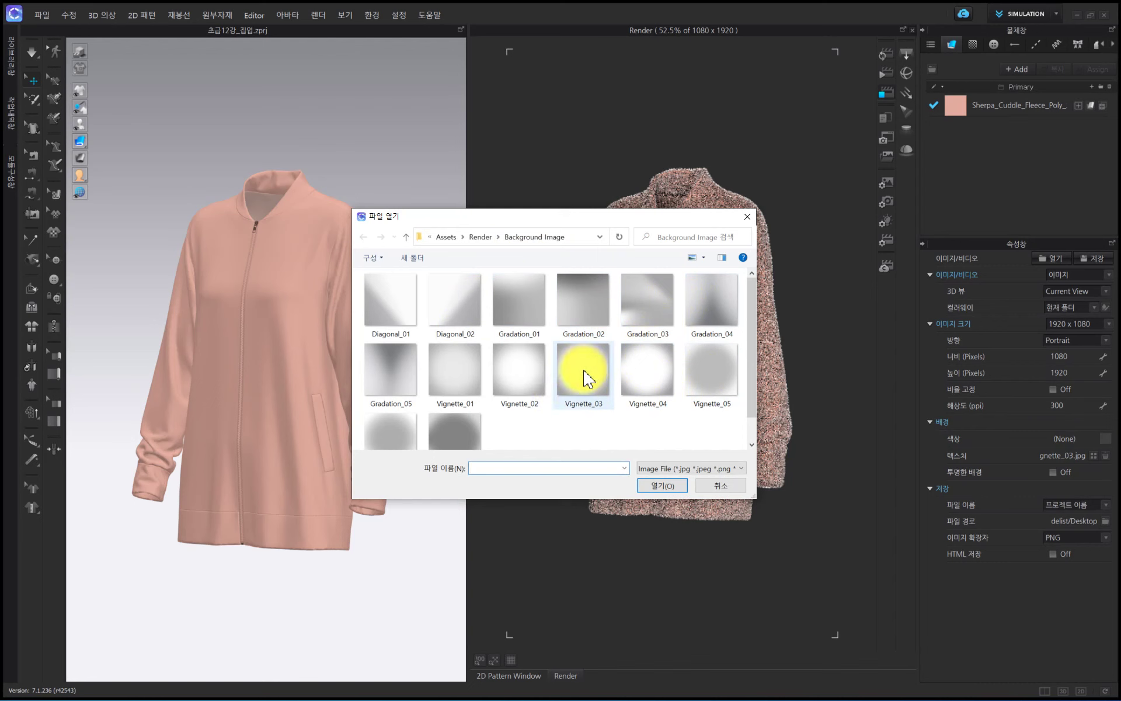
click(518, 374)
click(658, 486)
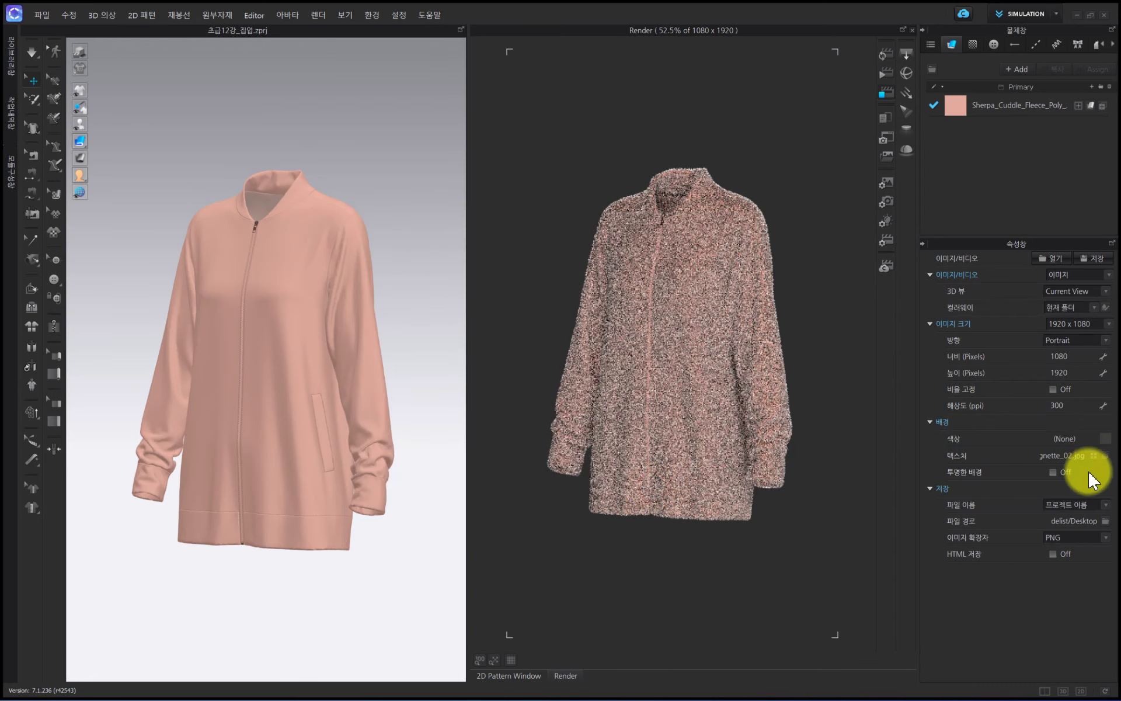
click(884, 72)
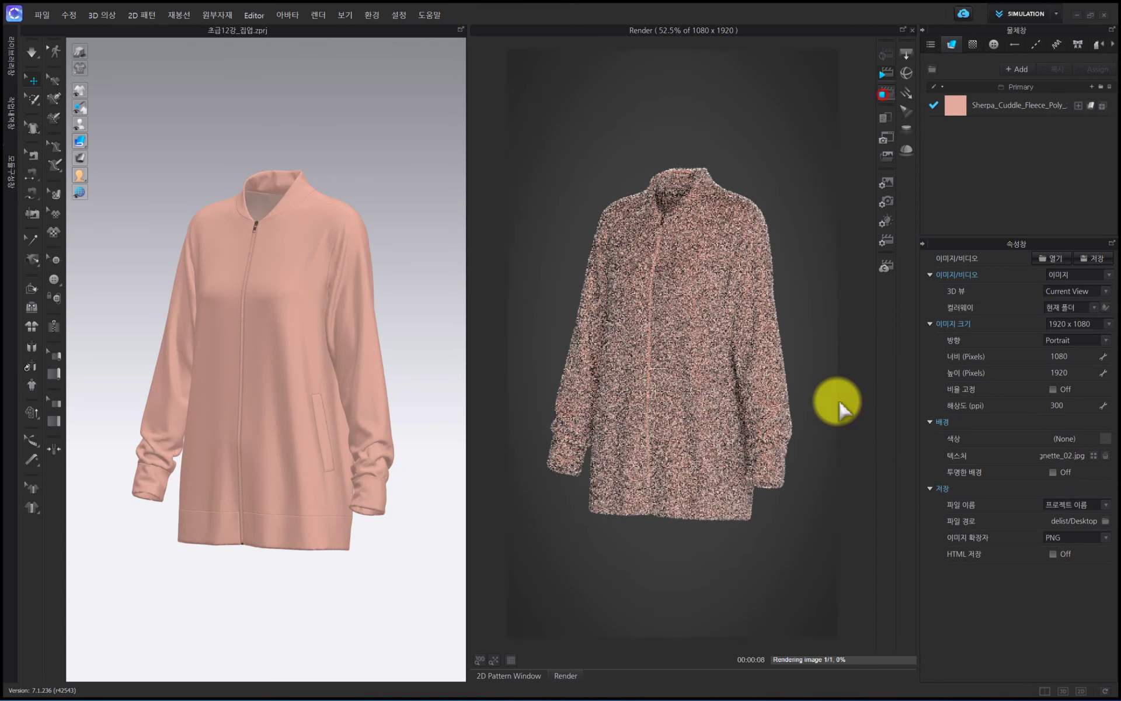
click(886, 94)
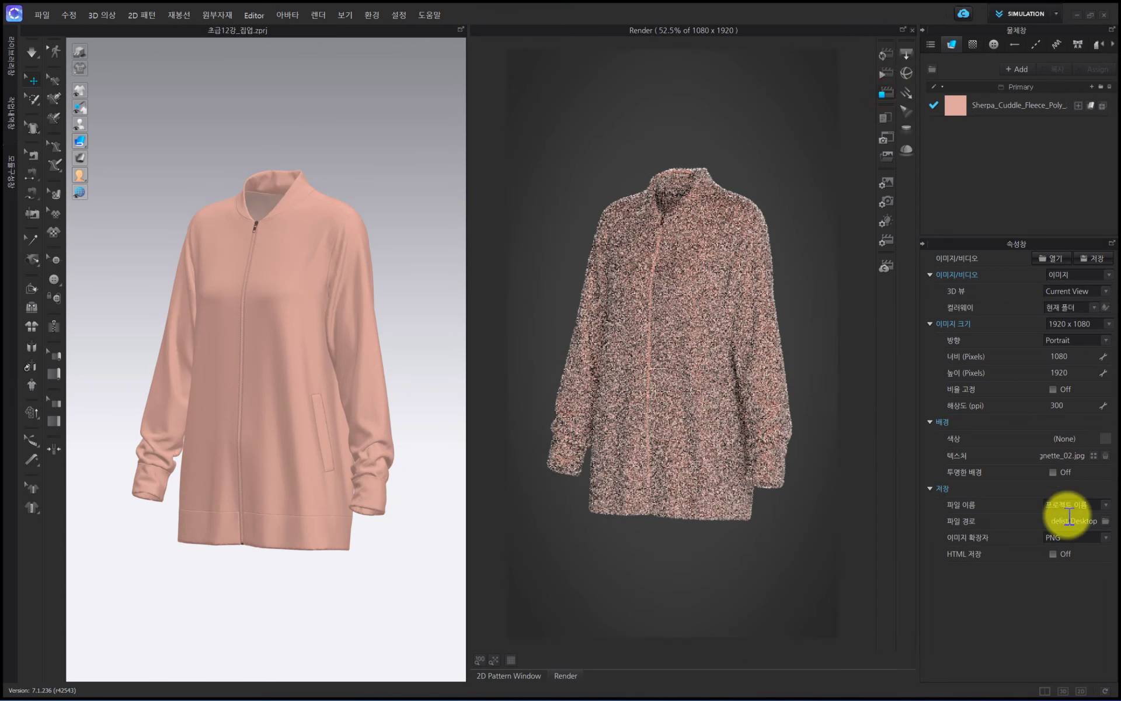
- Set the render background color to white and preview it with a short final render
click(1104, 439)
drag(330, 213, 322, 204)
click(519, 497)
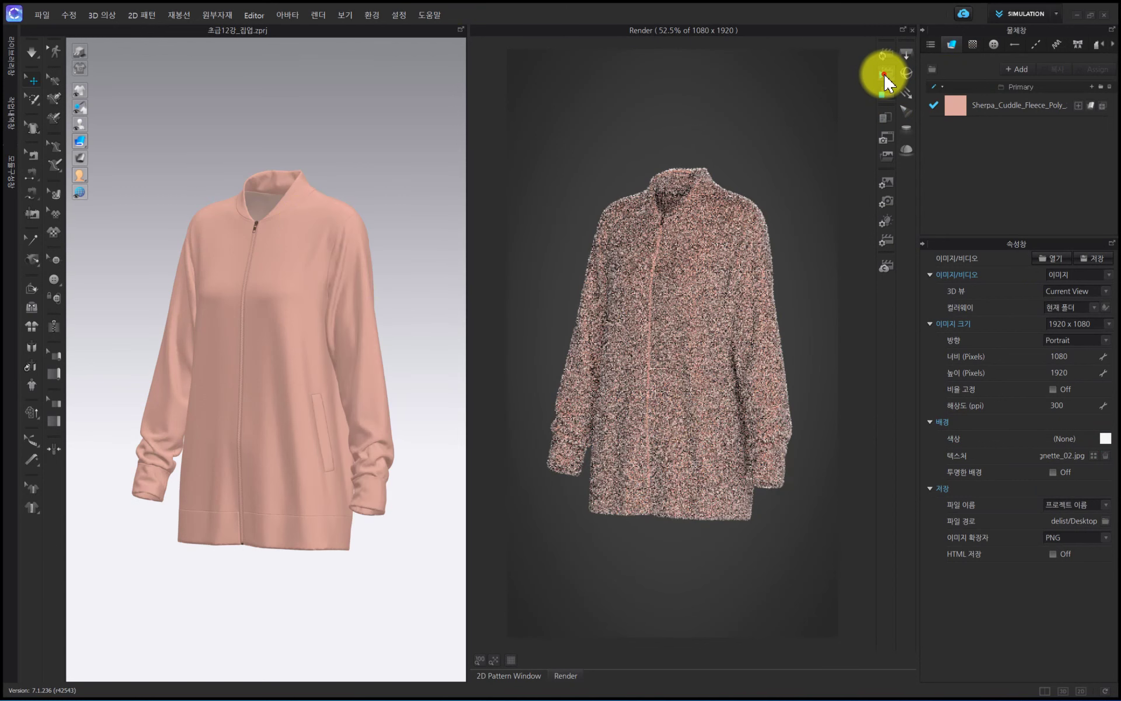
click(889, 89)
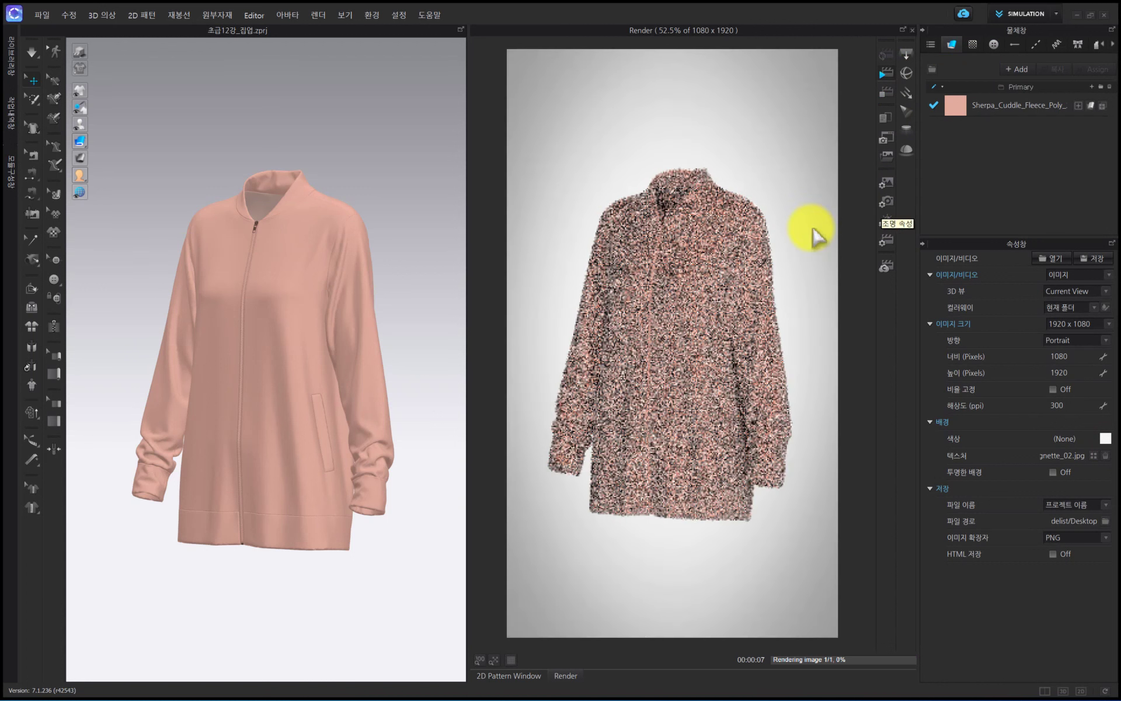
click(885, 92)
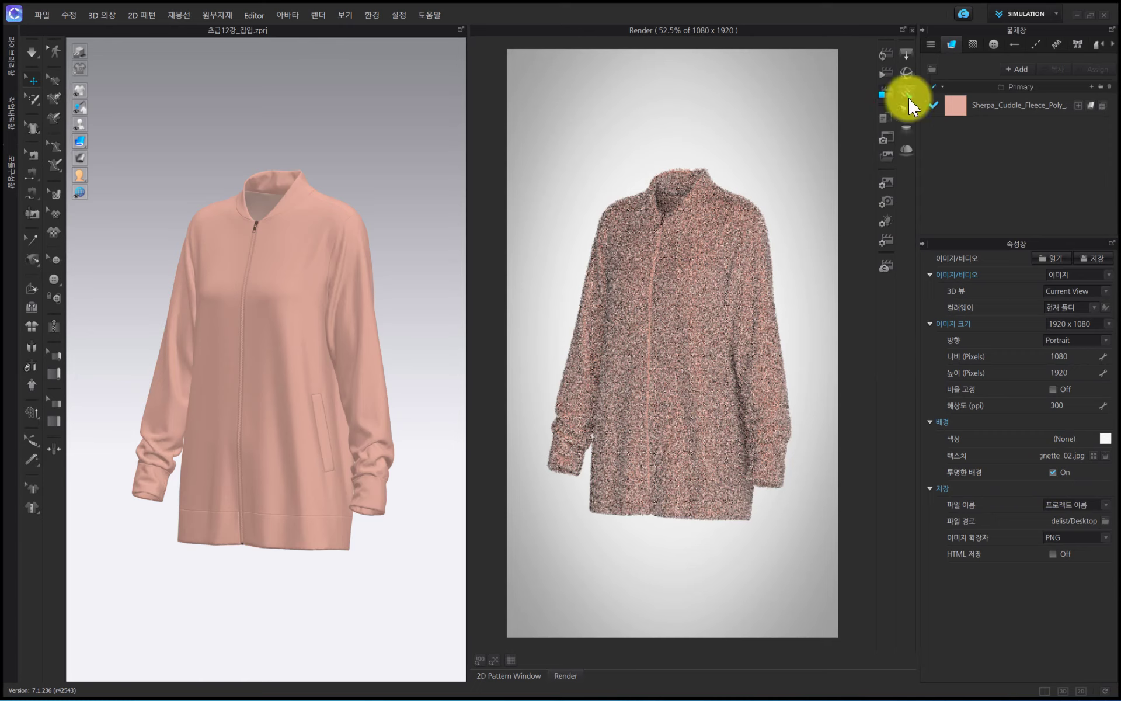
- Switch the transparent background on, render the jacket with it, and stop the render
click(886, 73)
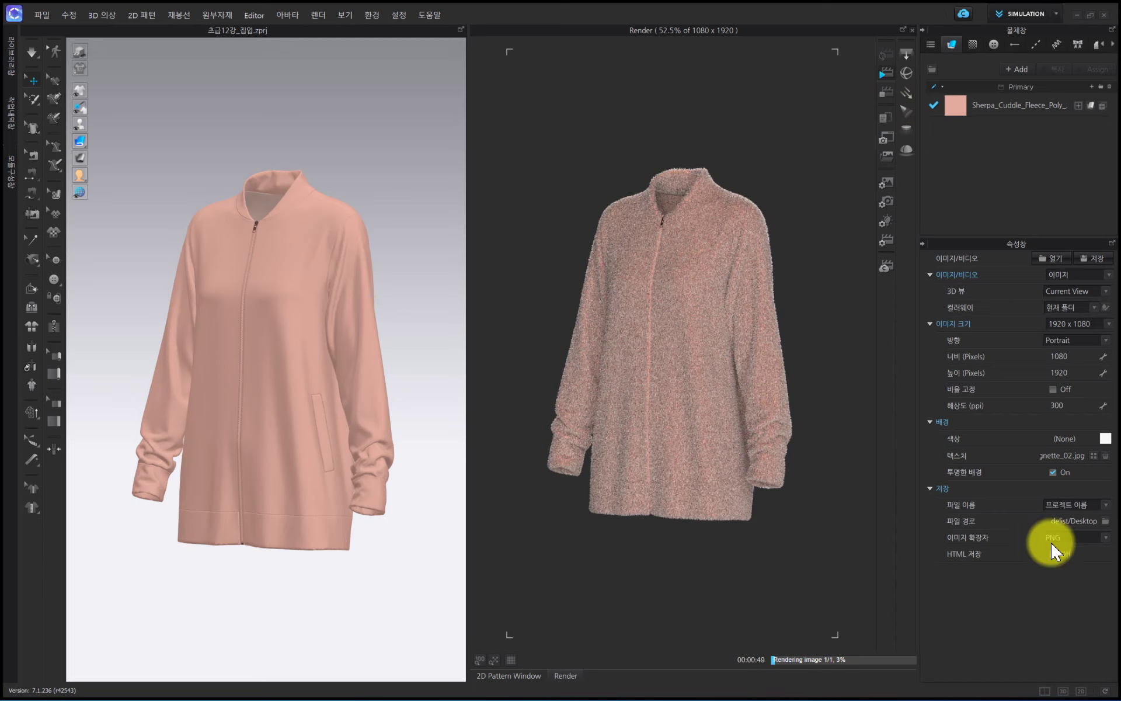
click(887, 92)
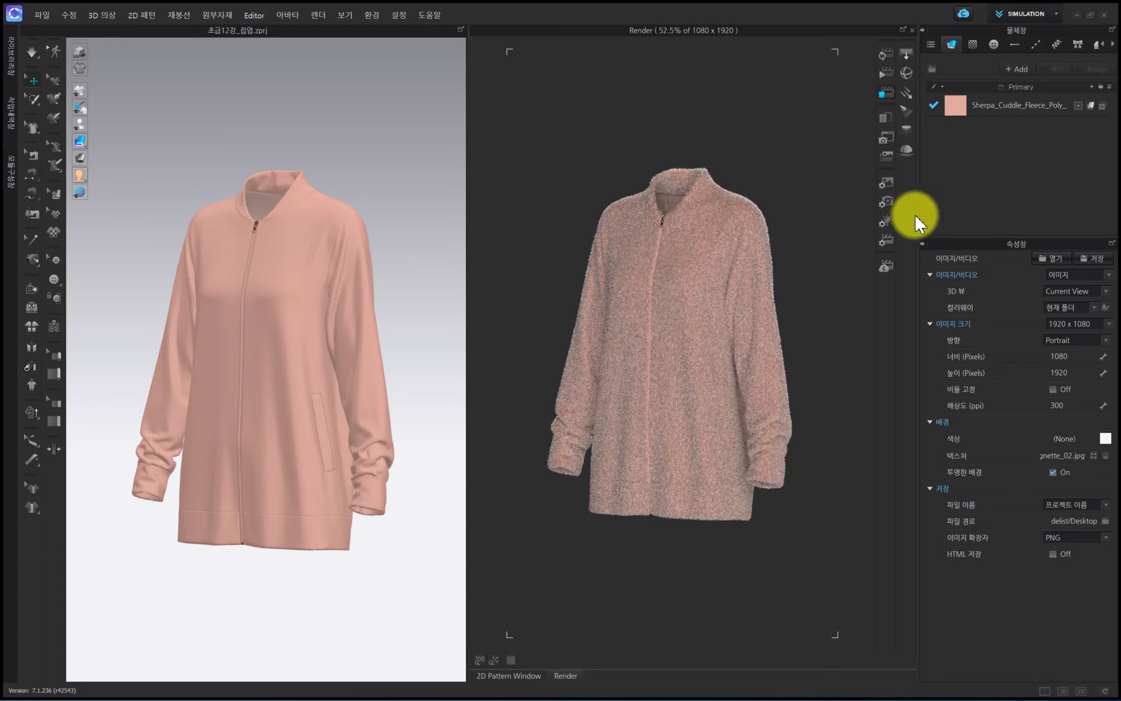
- Change the render type to 턴테이블 이미지 and set the number of images to 64
click(1055, 274)
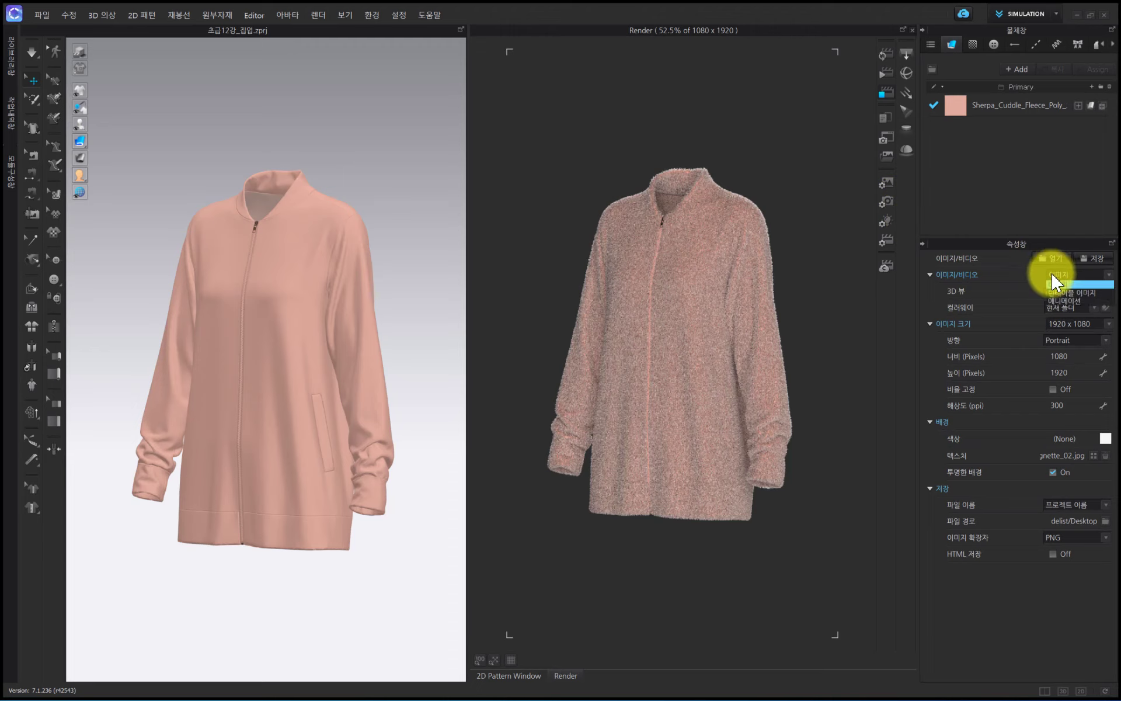
click(1058, 292)
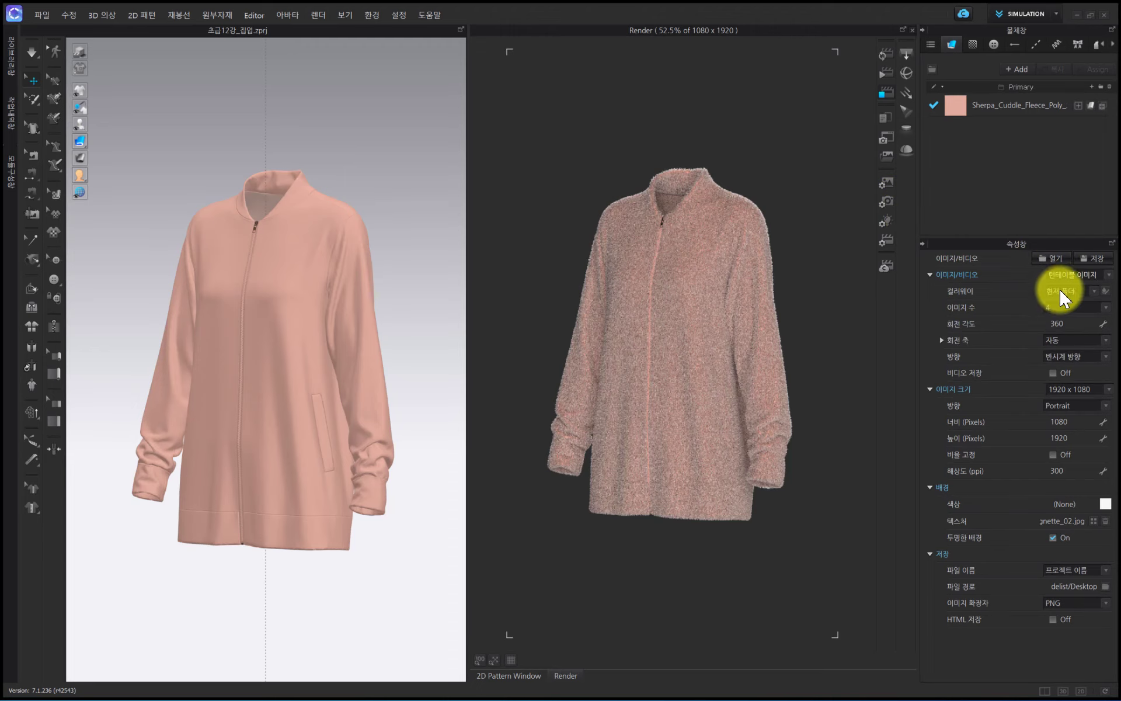
click(1061, 307)
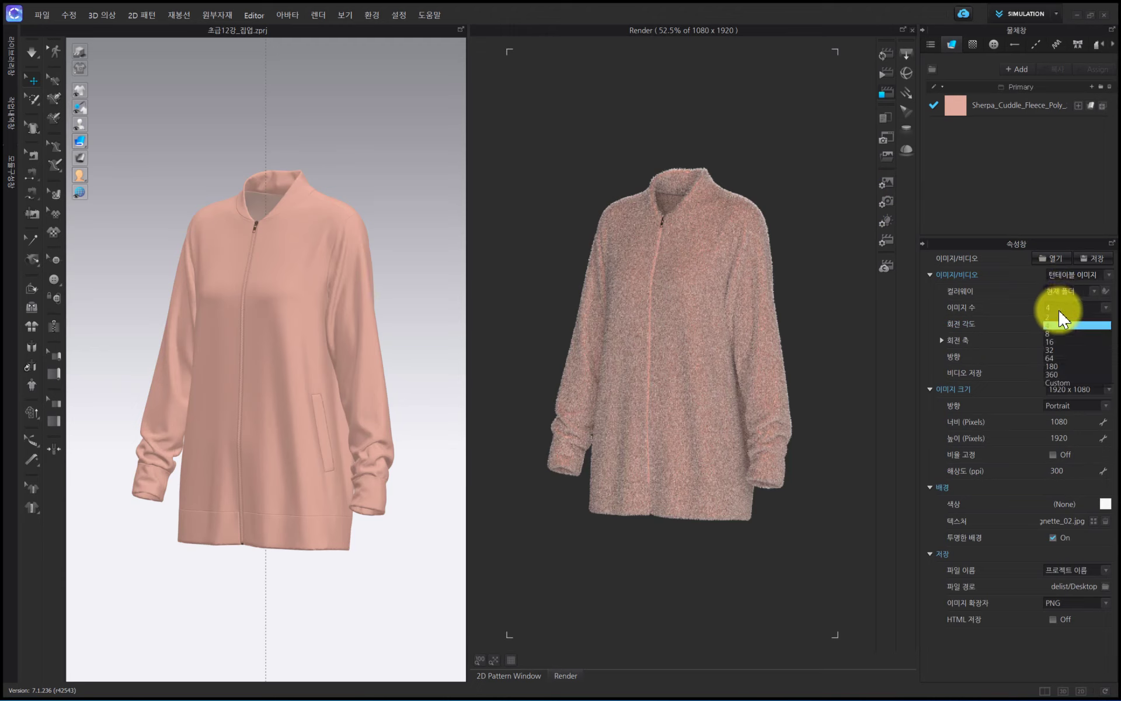
click(1059, 358)
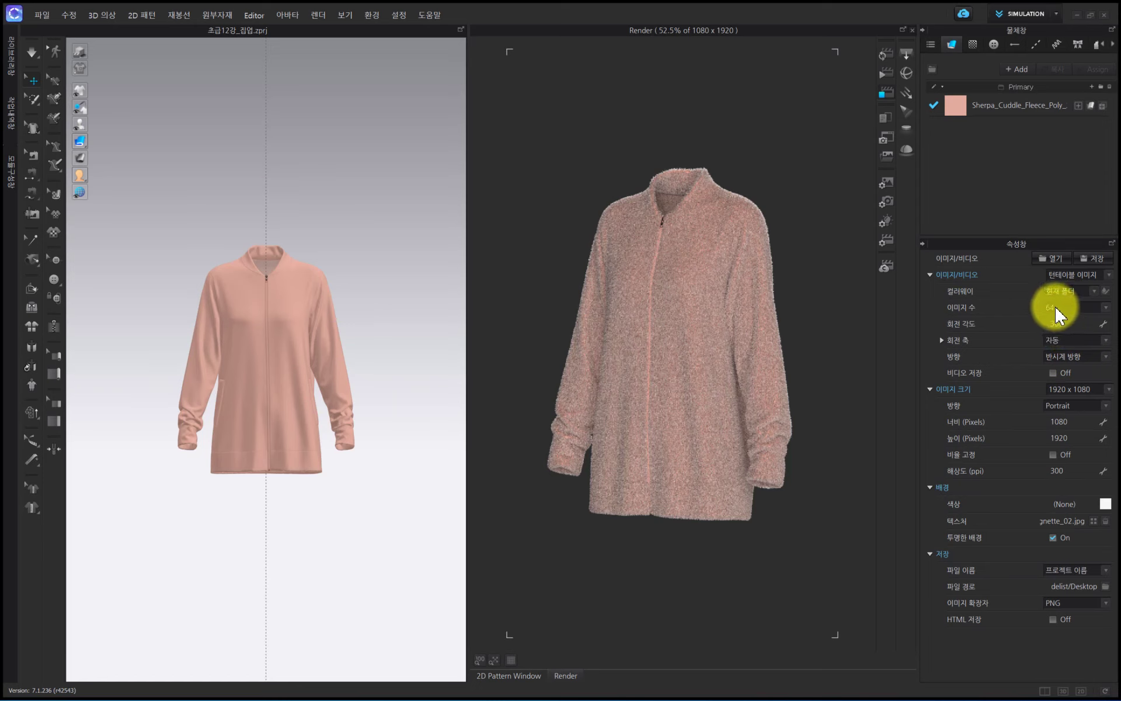
click(1058, 315)
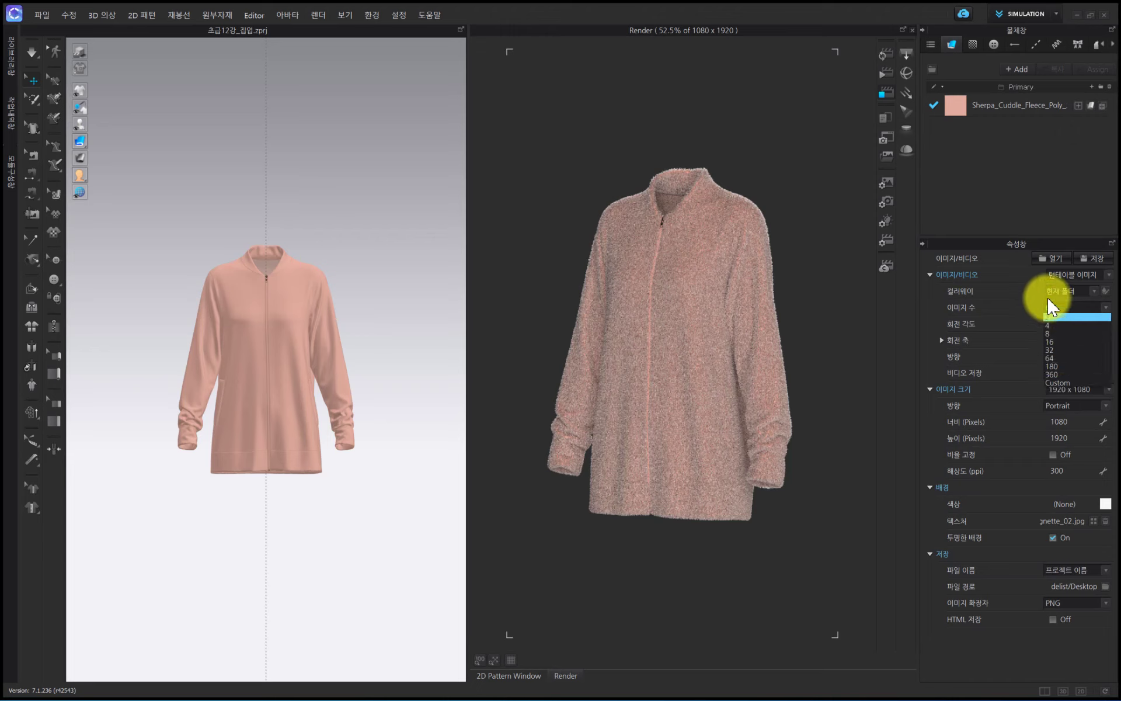
click(1052, 315)
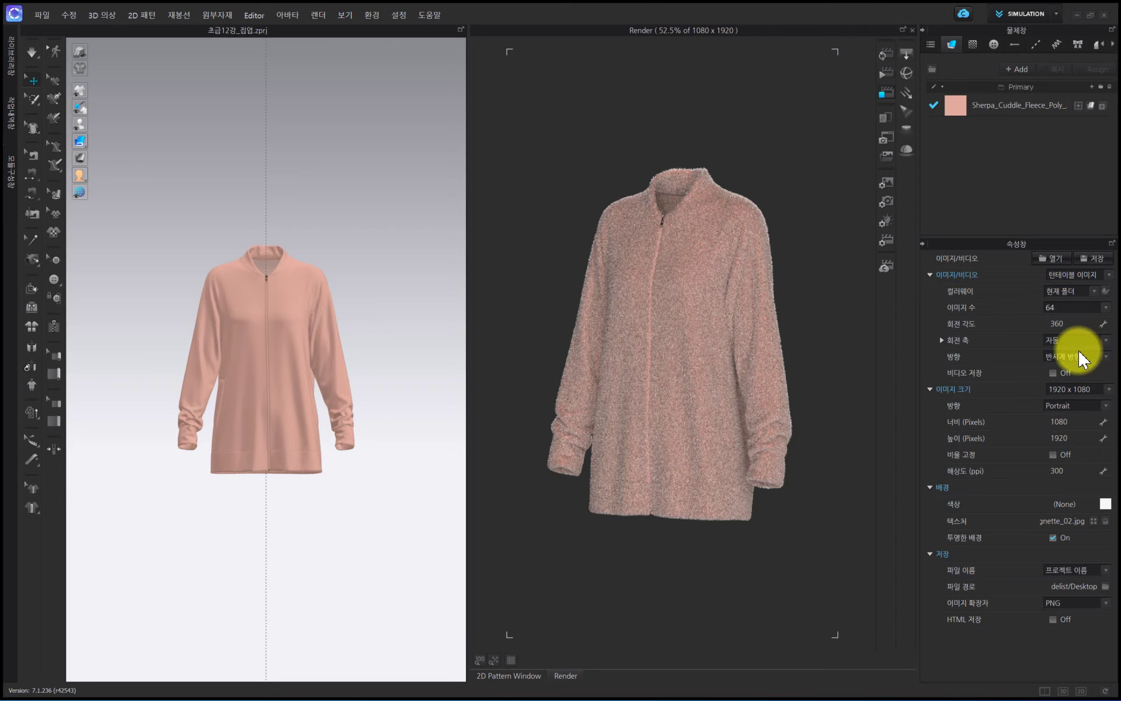
- Set the turntable's rotation axis to 중심, keep the direction as 반시계 방향, and enable video saving
click(1064, 341)
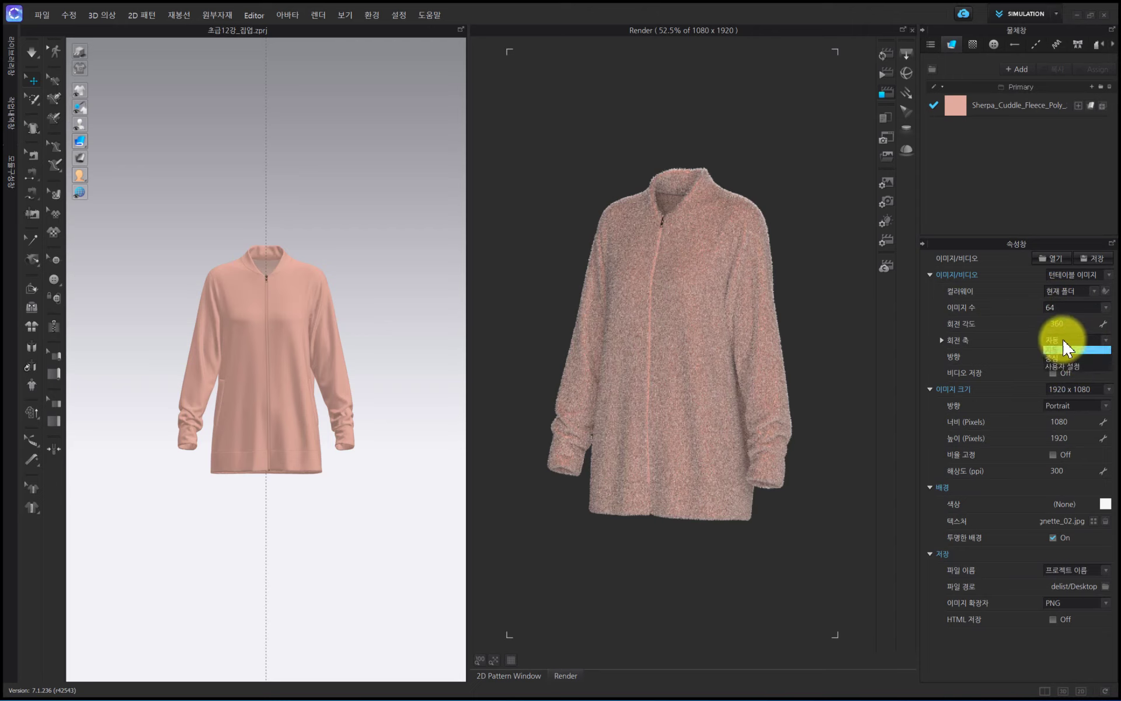
click(1052, 358)
click(1063, 358)
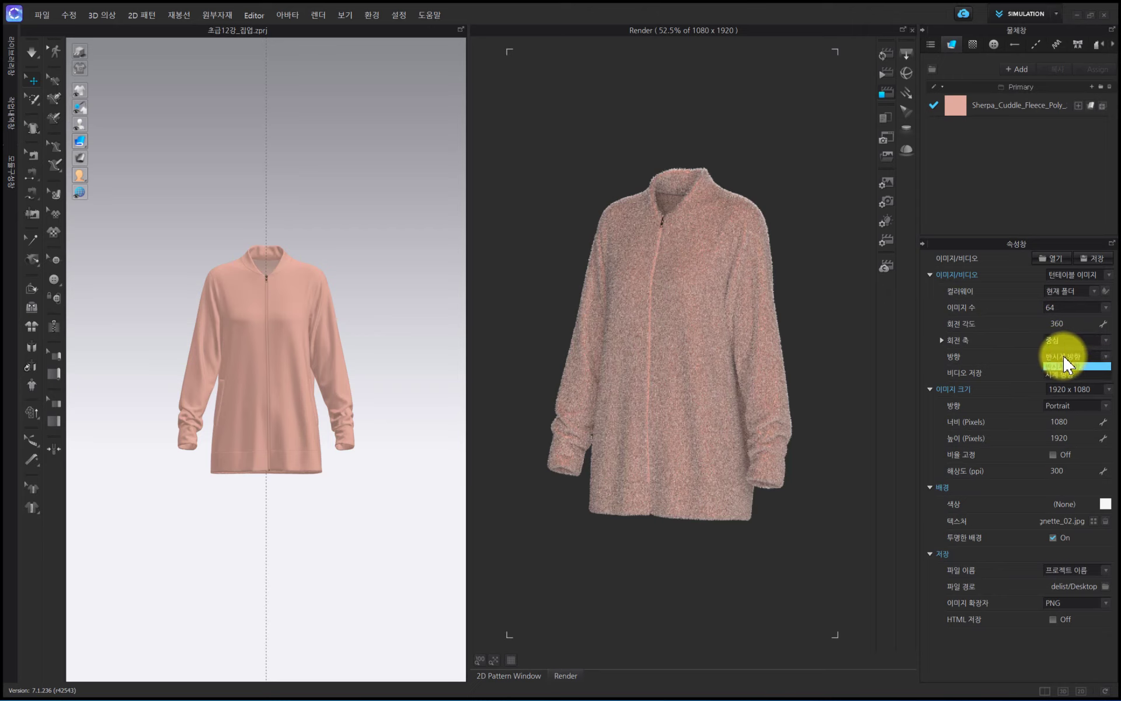
click(1064, 365)
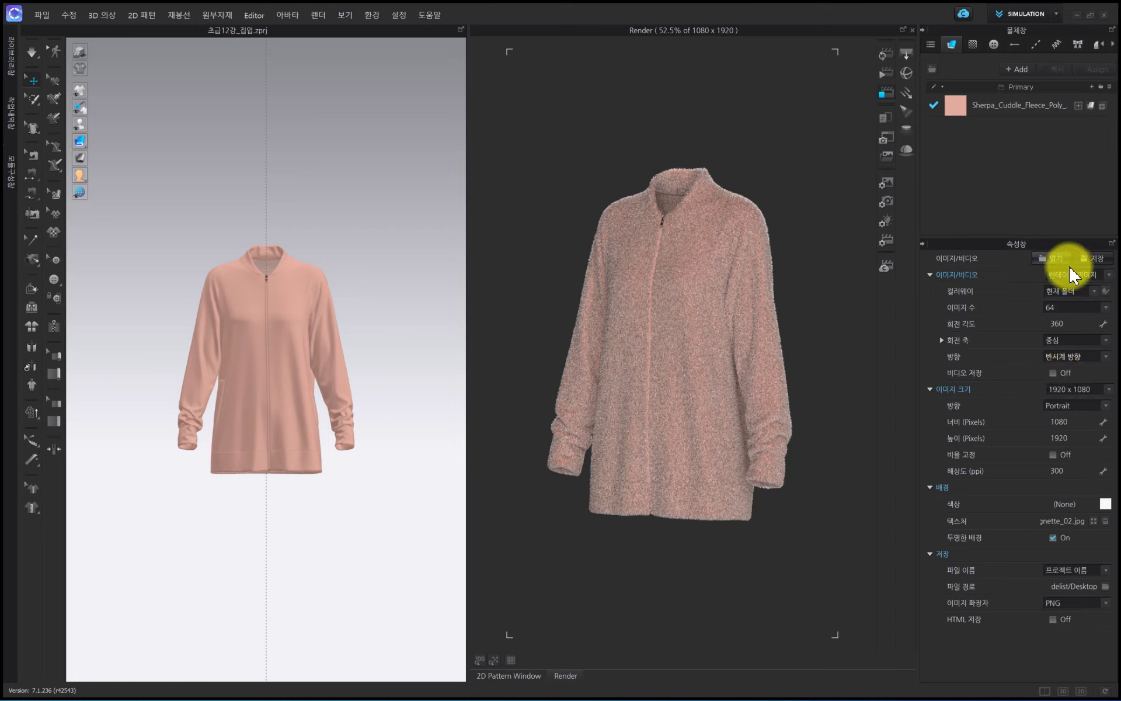
click(1054, 374)
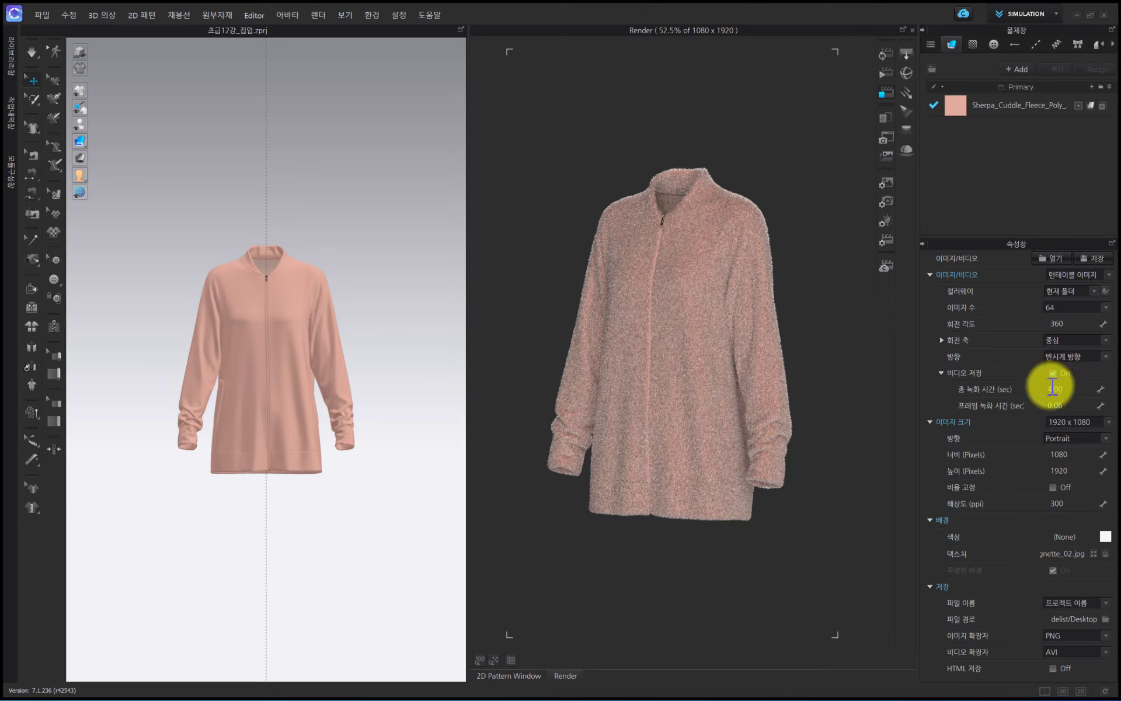
- Set the turntable video's total recording time (총 녹화 시간) to 10 seconds
click(1066, 389)
text(10)
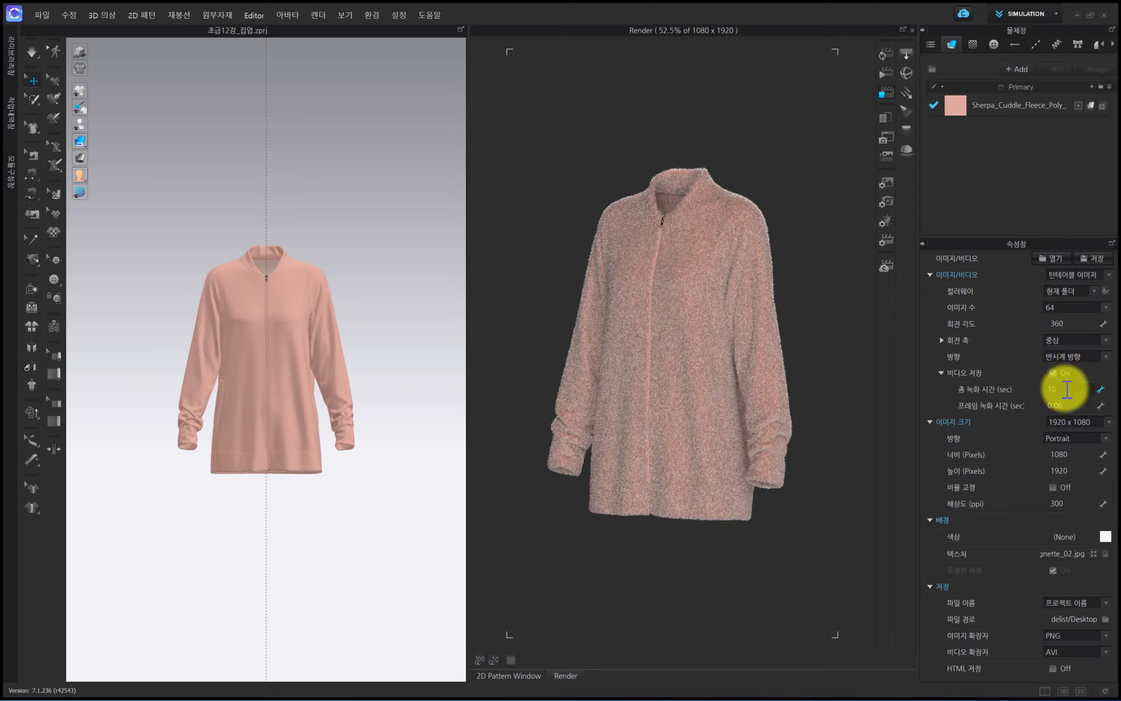
key(Return)
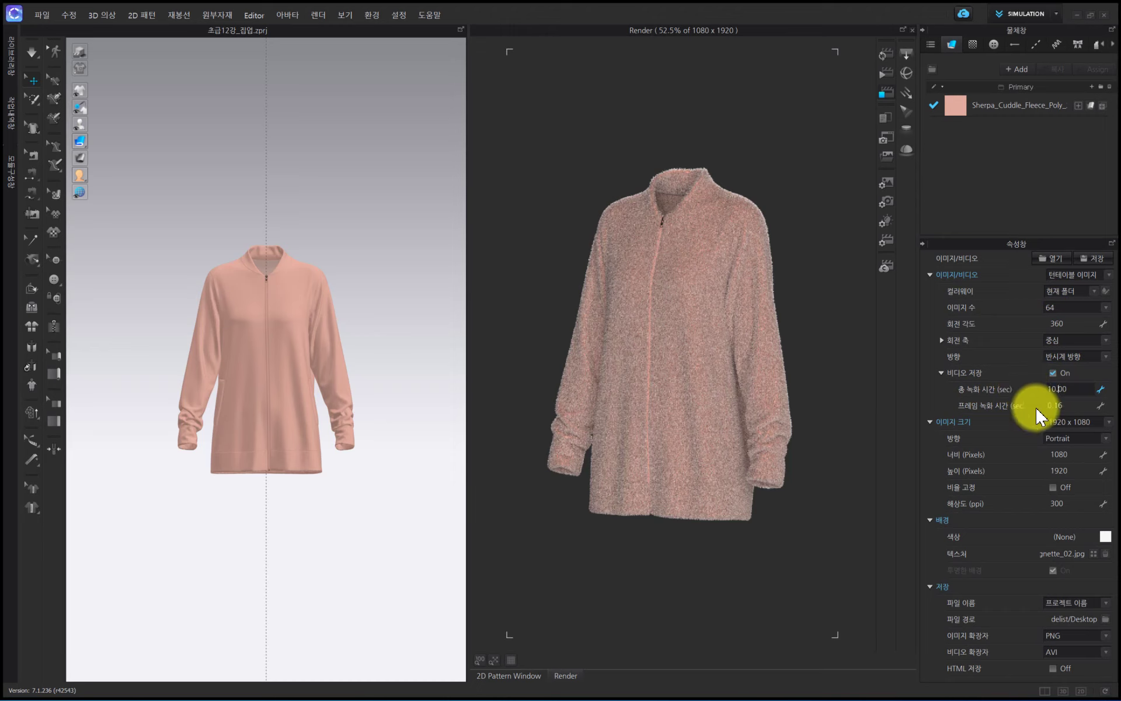
- Turn off video saving (비디오 저장) for the turntable images
click(1062, 432)
click(1062, 432)
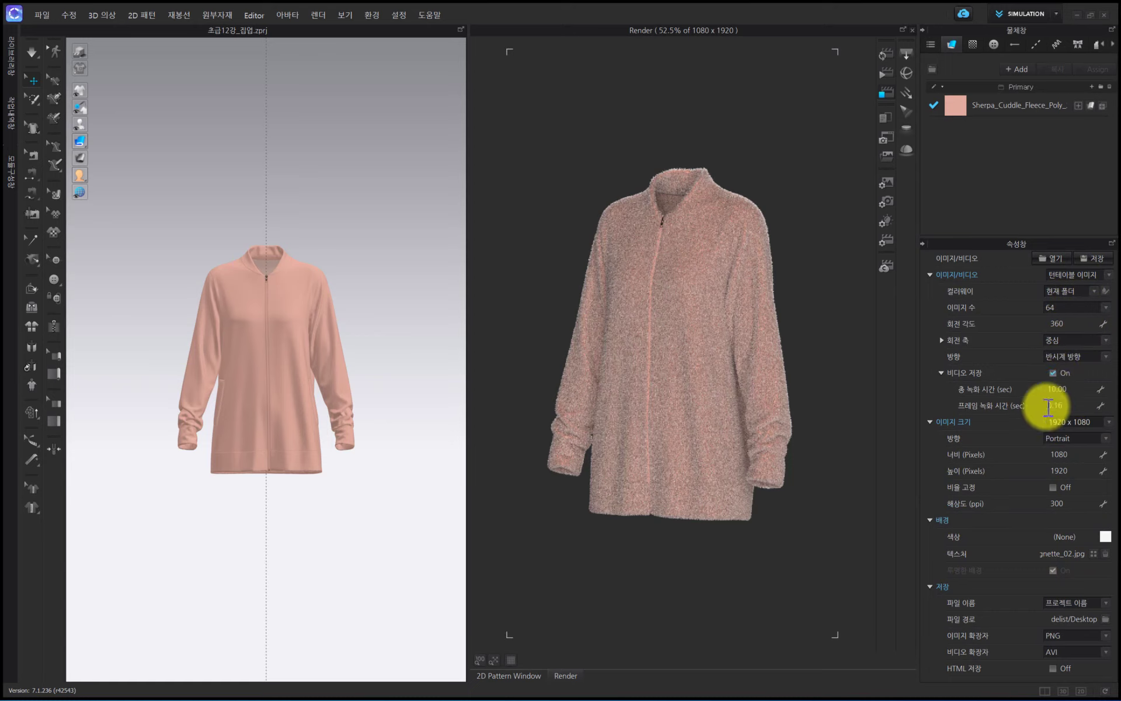
click(1060, 375)
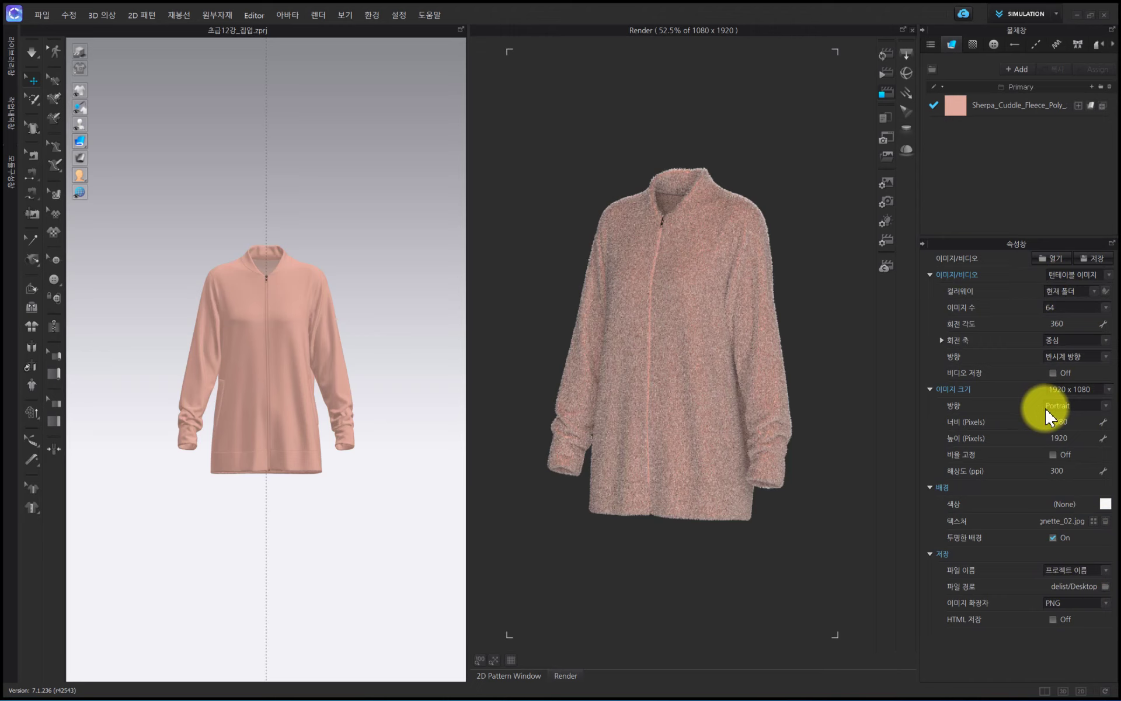
- Review the camera, lighting and render properties, including the render engine options and the maximum render time, without changing them
click(890, 206)
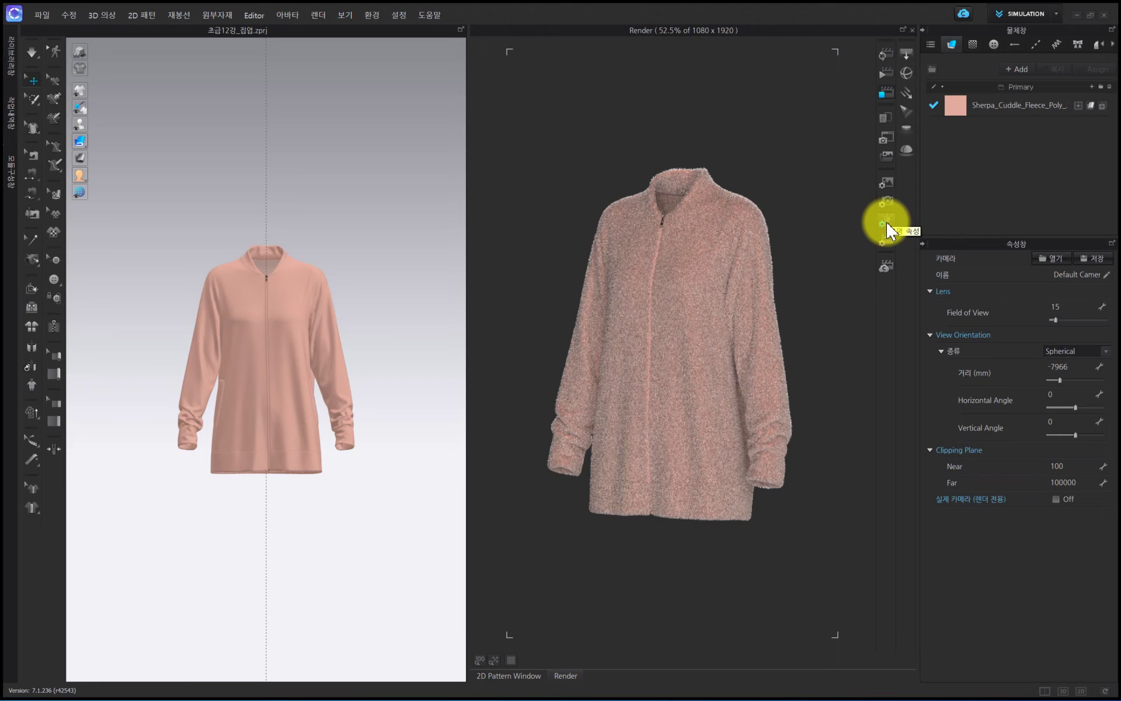
click(889, 224)
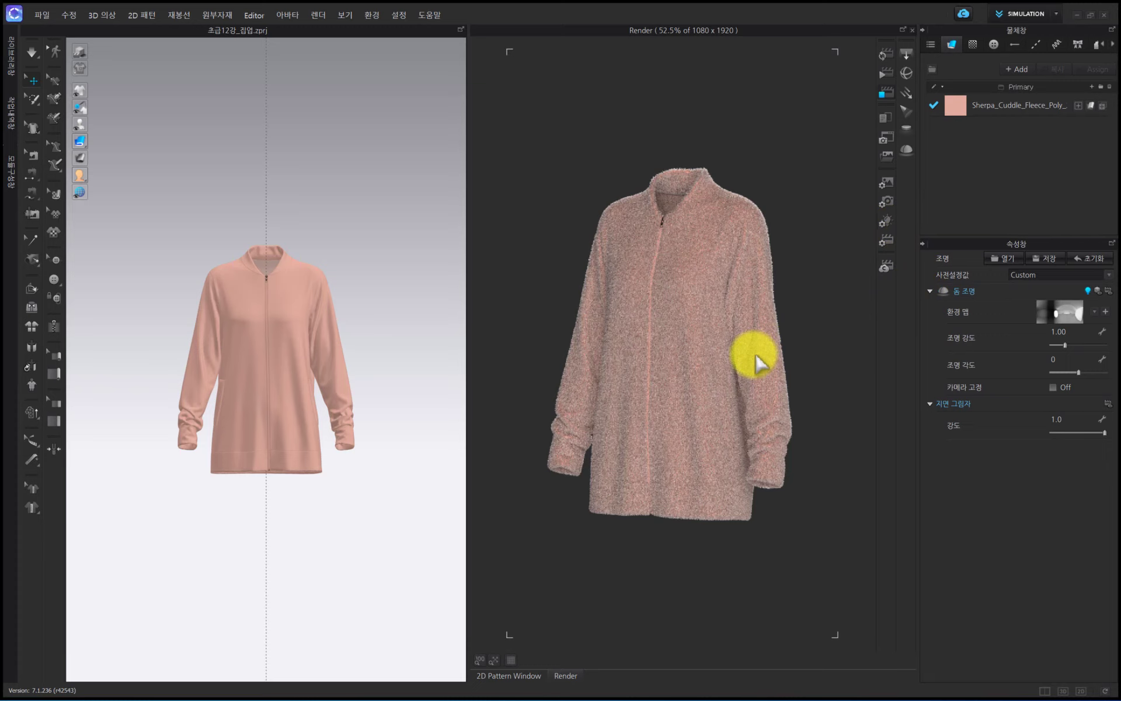
click(887, 243)
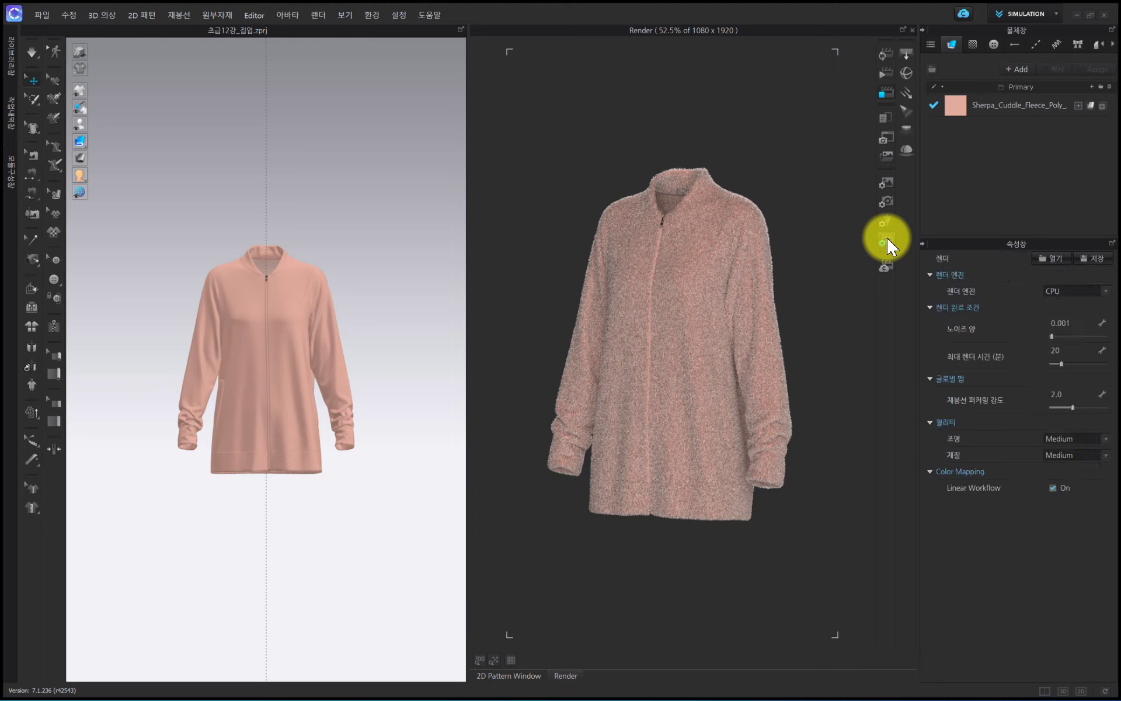
click(1073, 291)
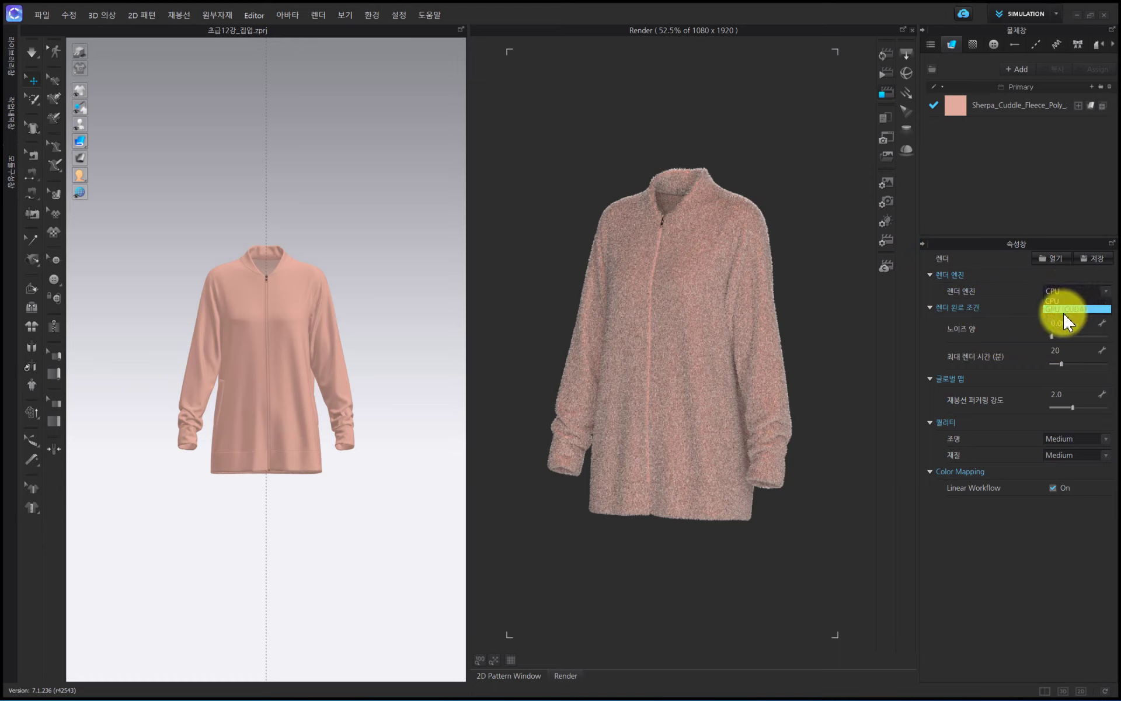
click(1064, 189)
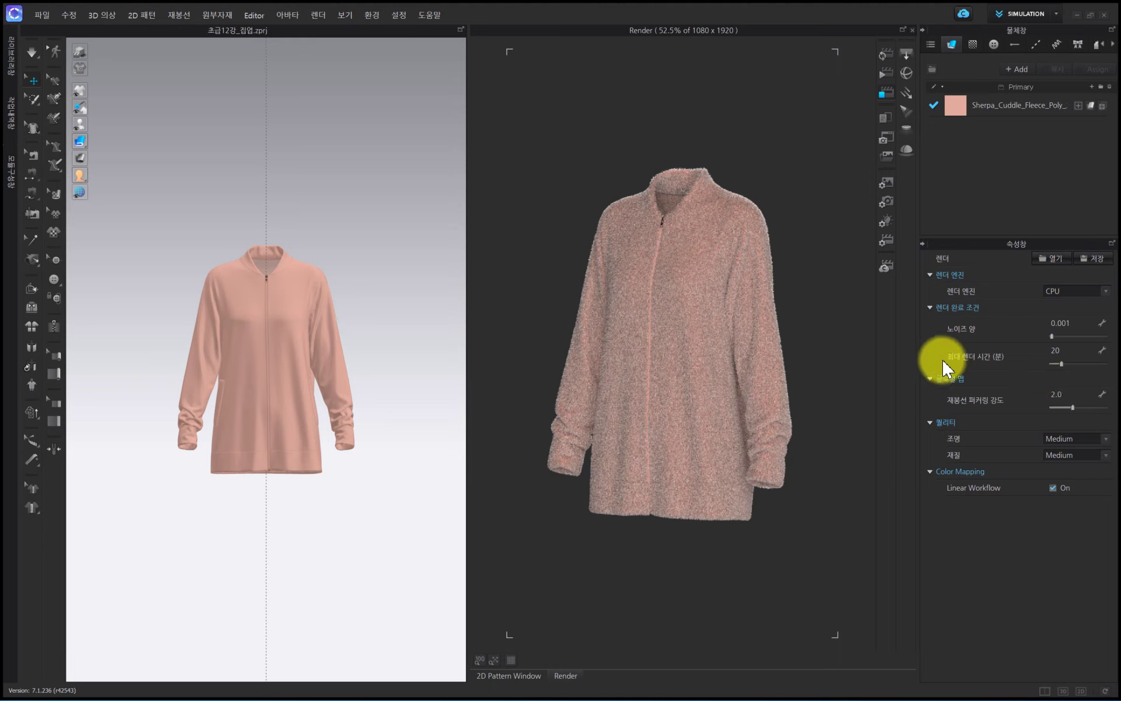
click(1075, 350)
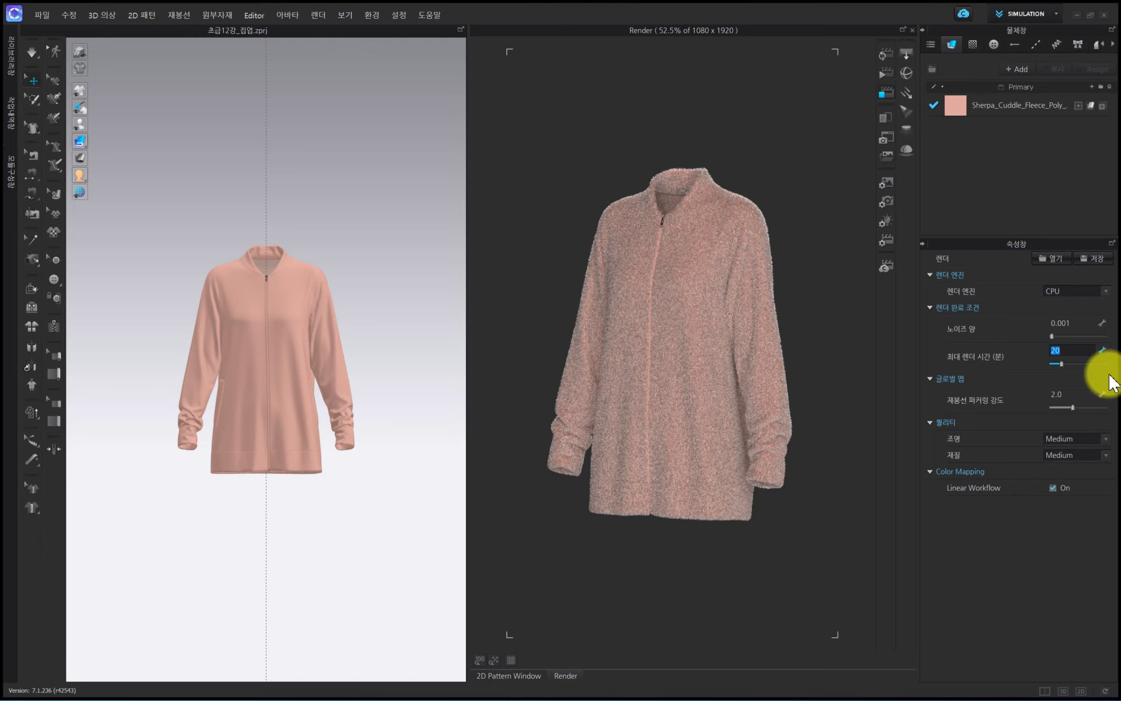
click(1054, 185)
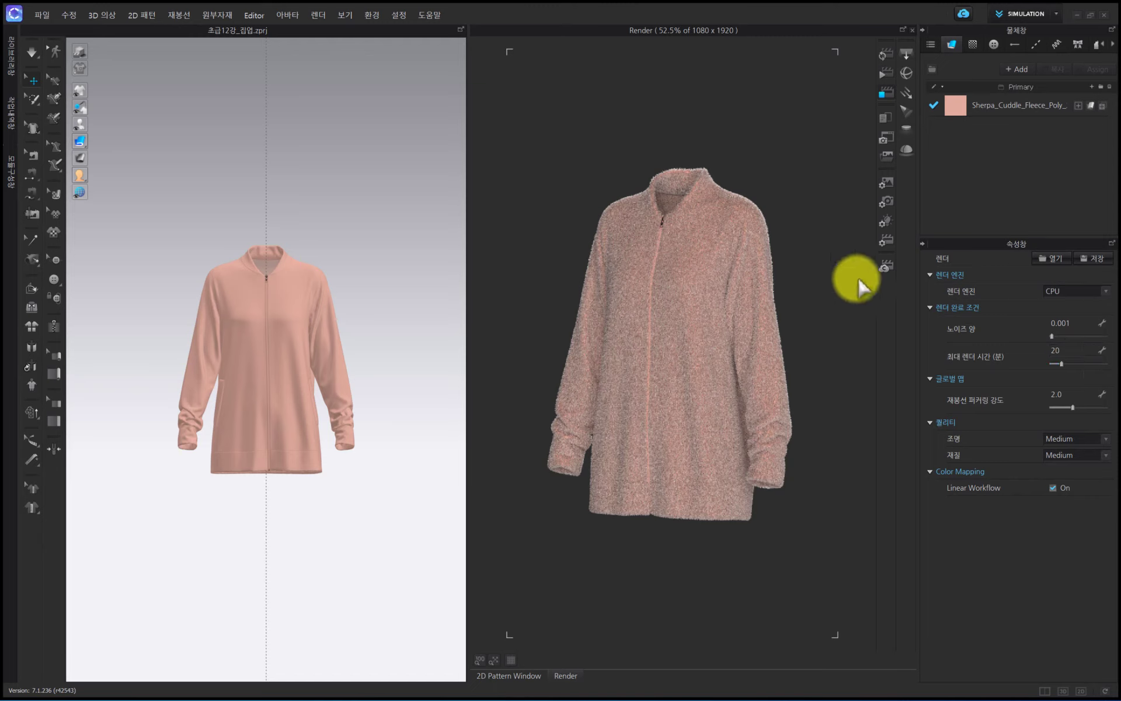